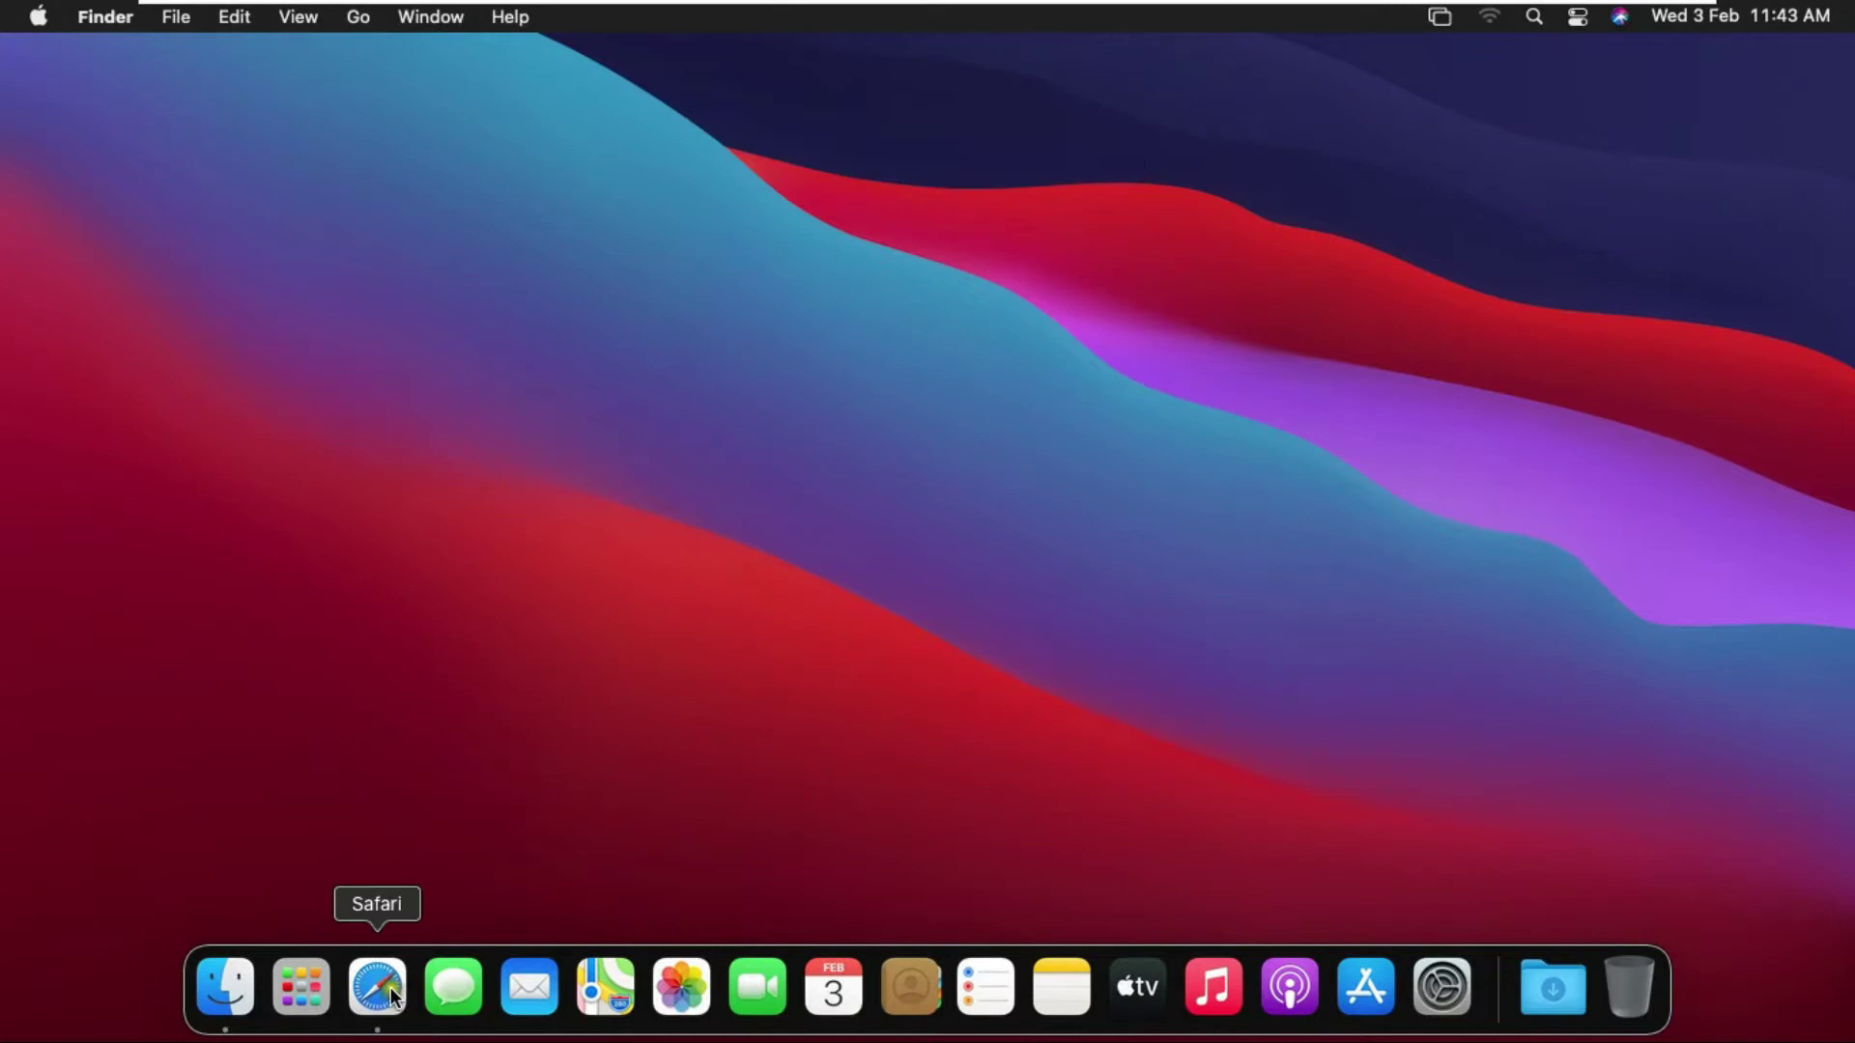
- Open Safari and load google.com
left_click(377, 986)
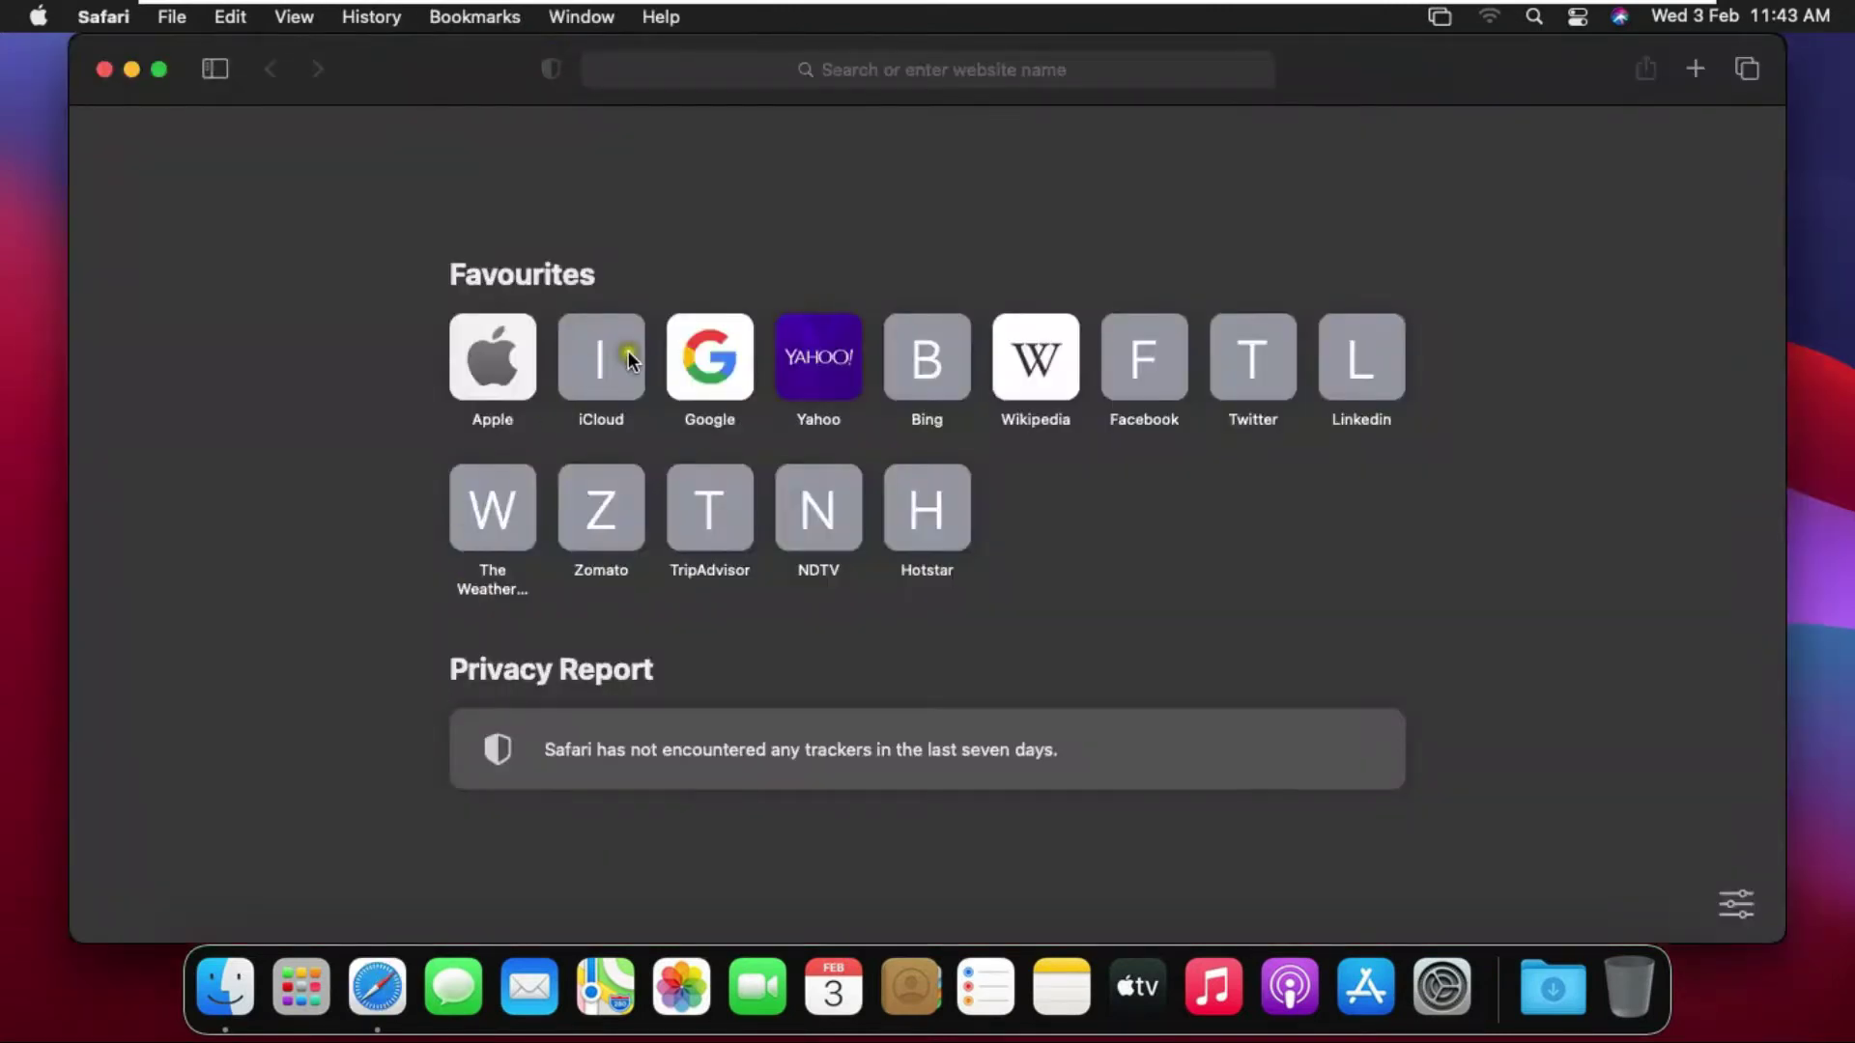
left_click(823, 69)
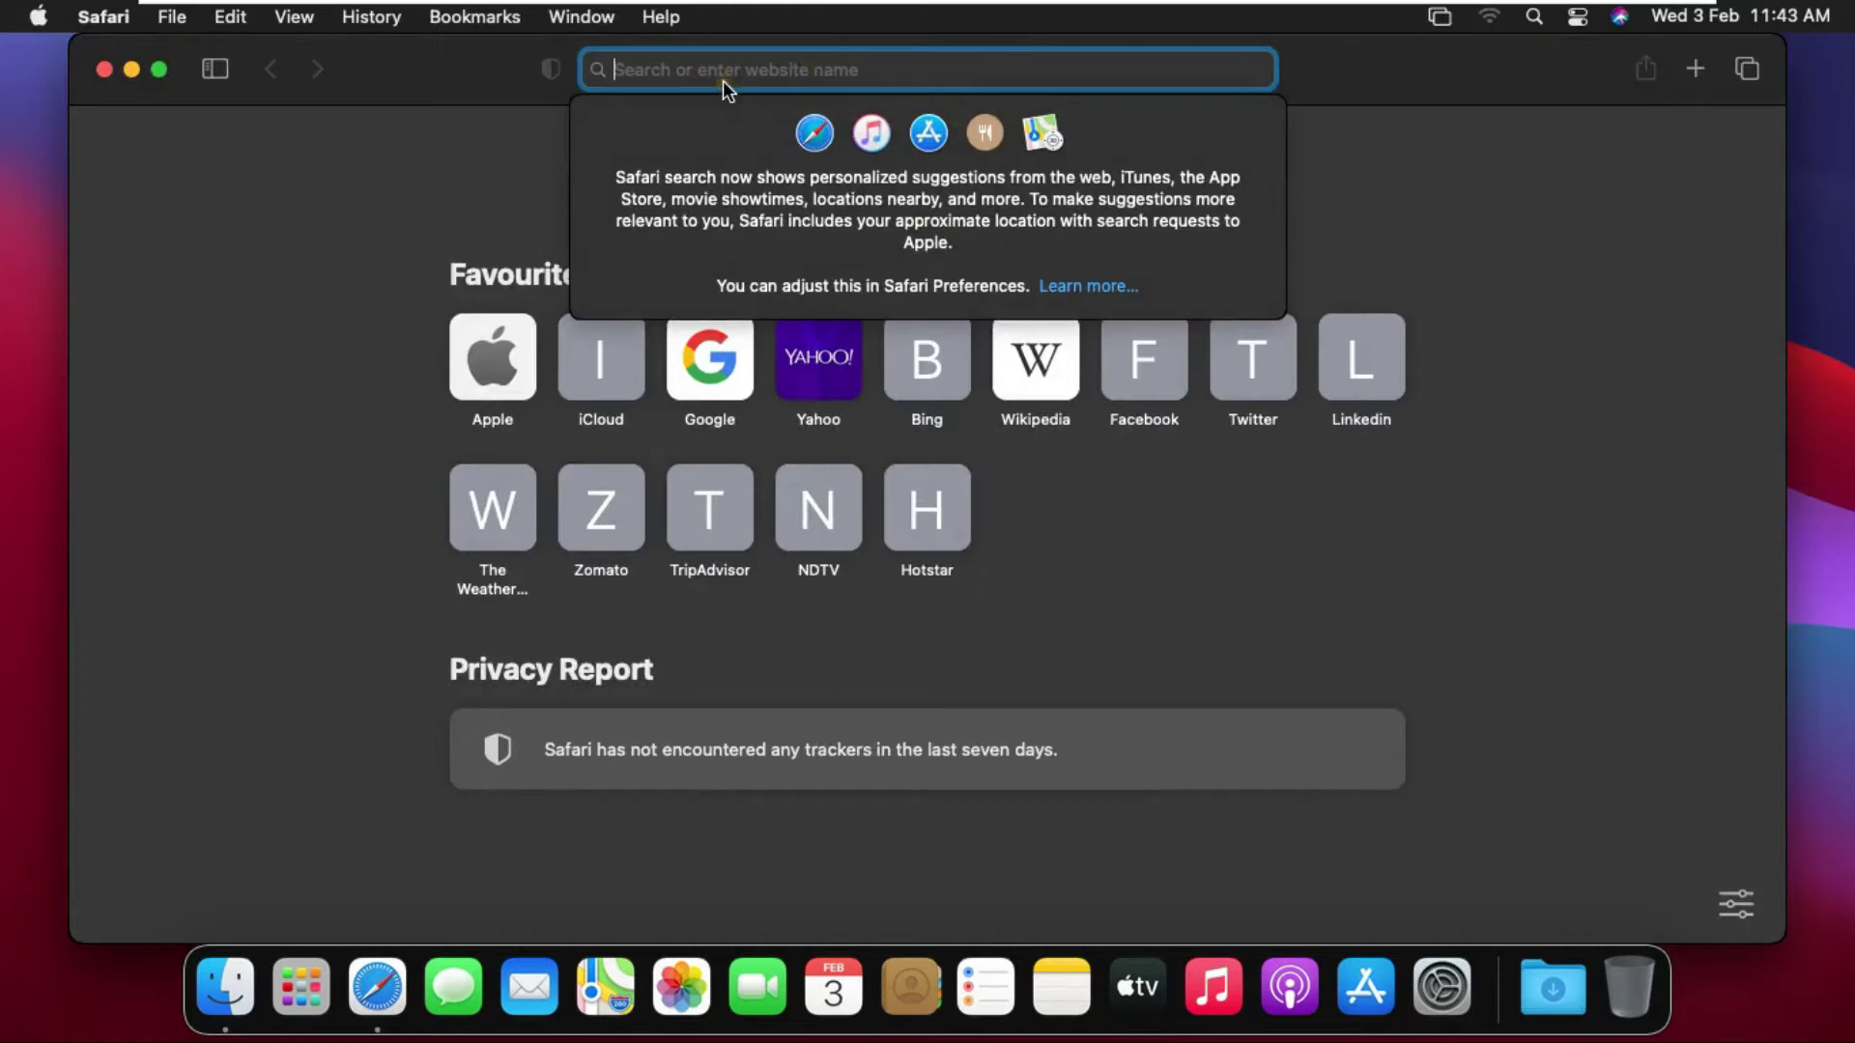
type("google")
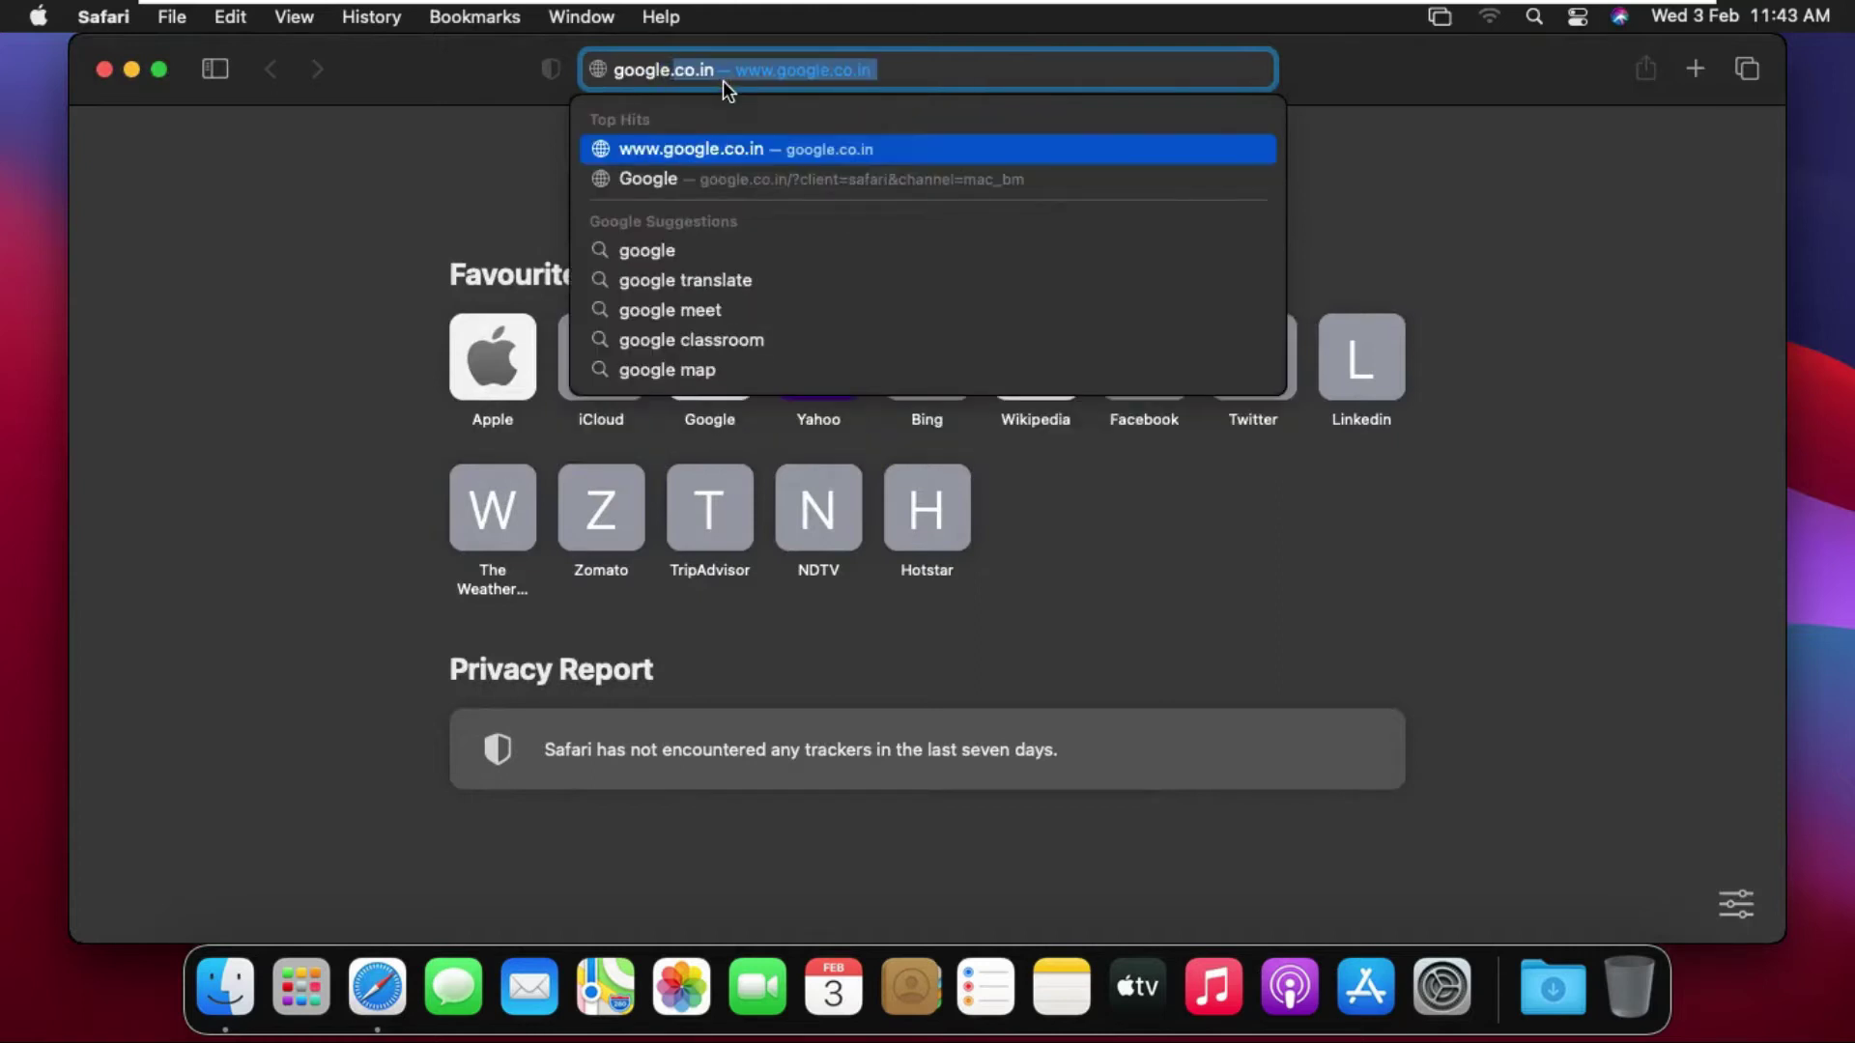
type(".com")
key("Return")
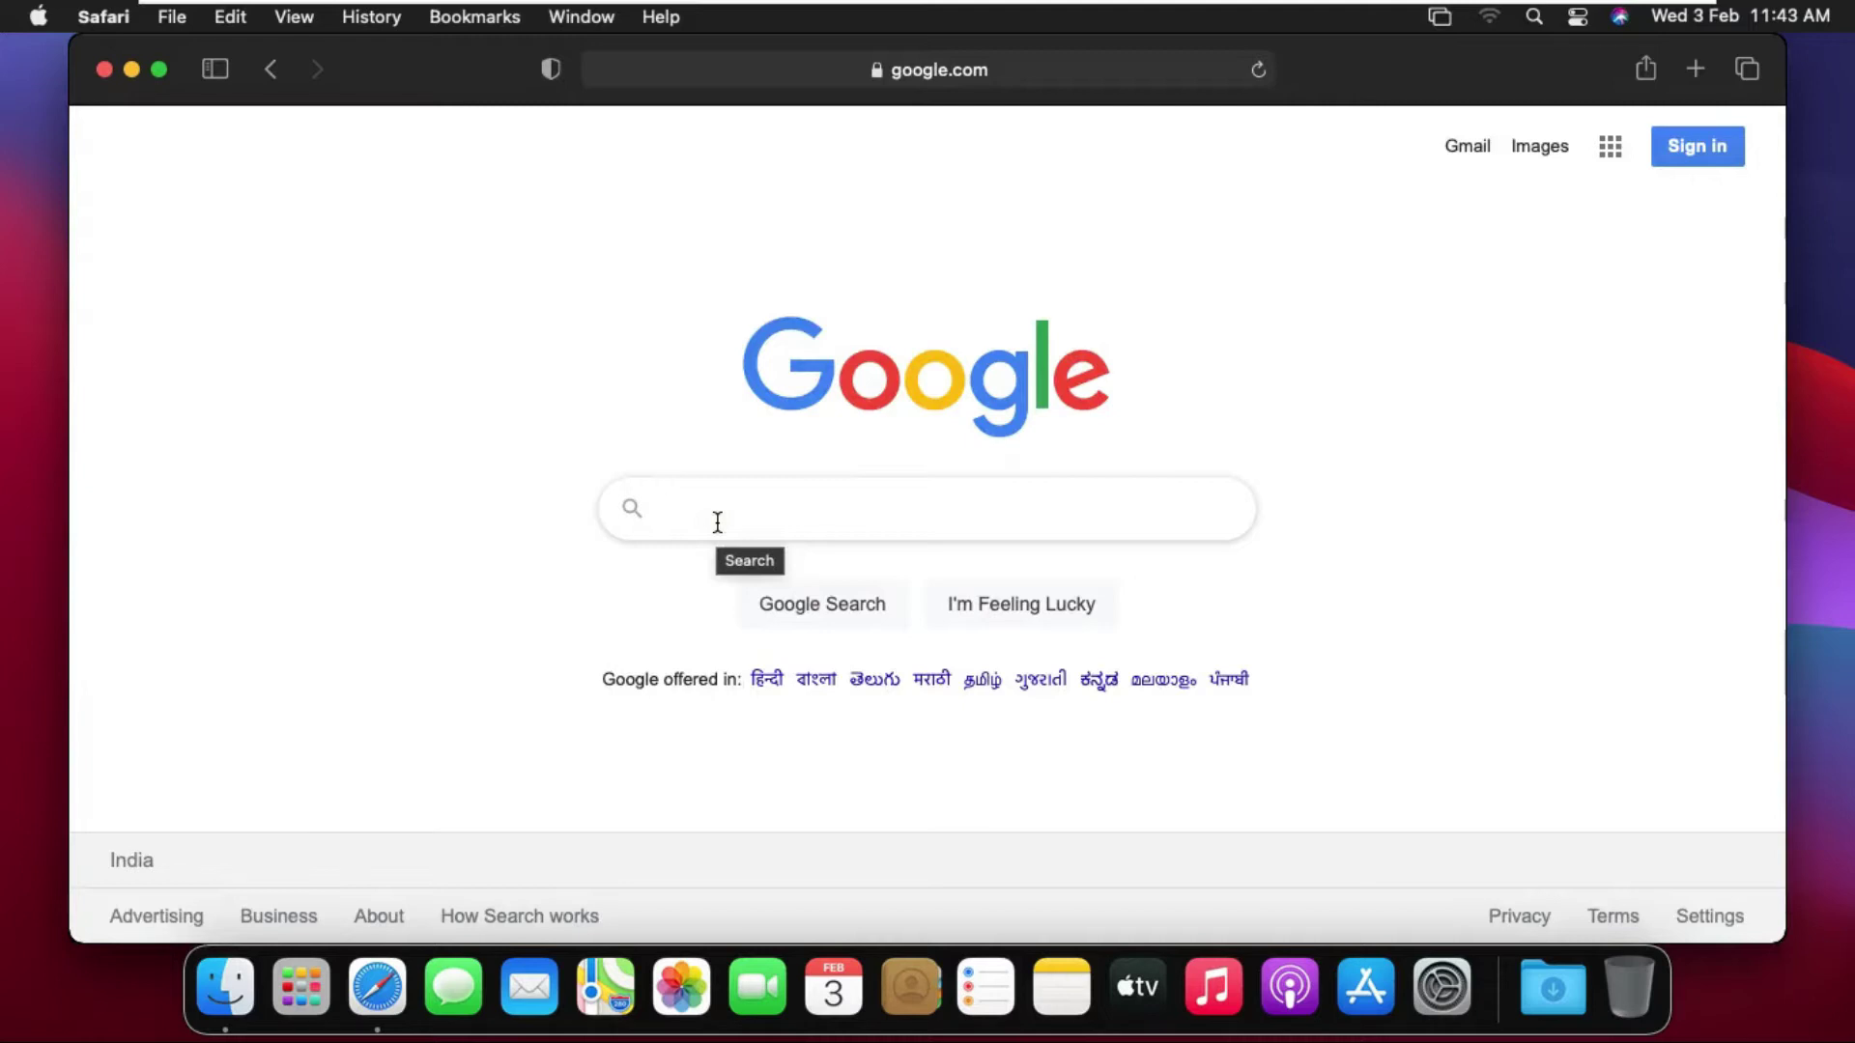
- Search Google for 'download libreoffice' using the suggestion
type("down")
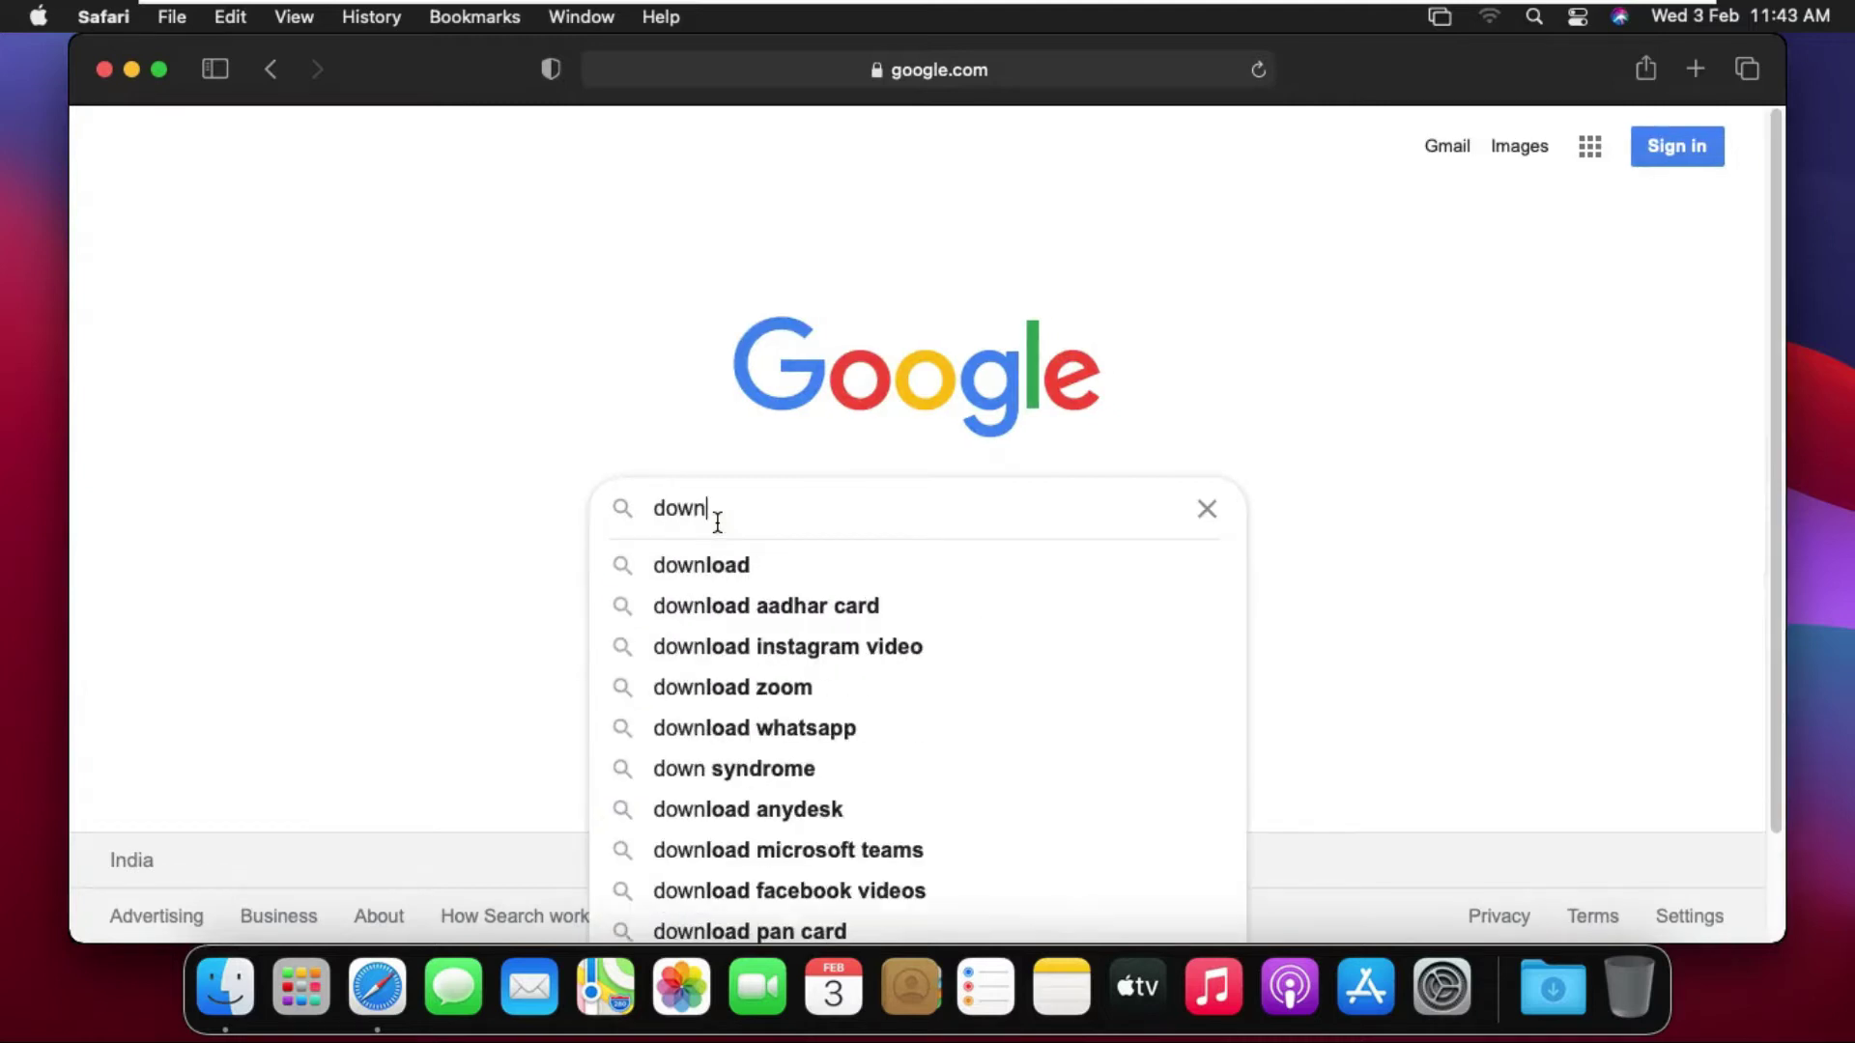
type("load li")
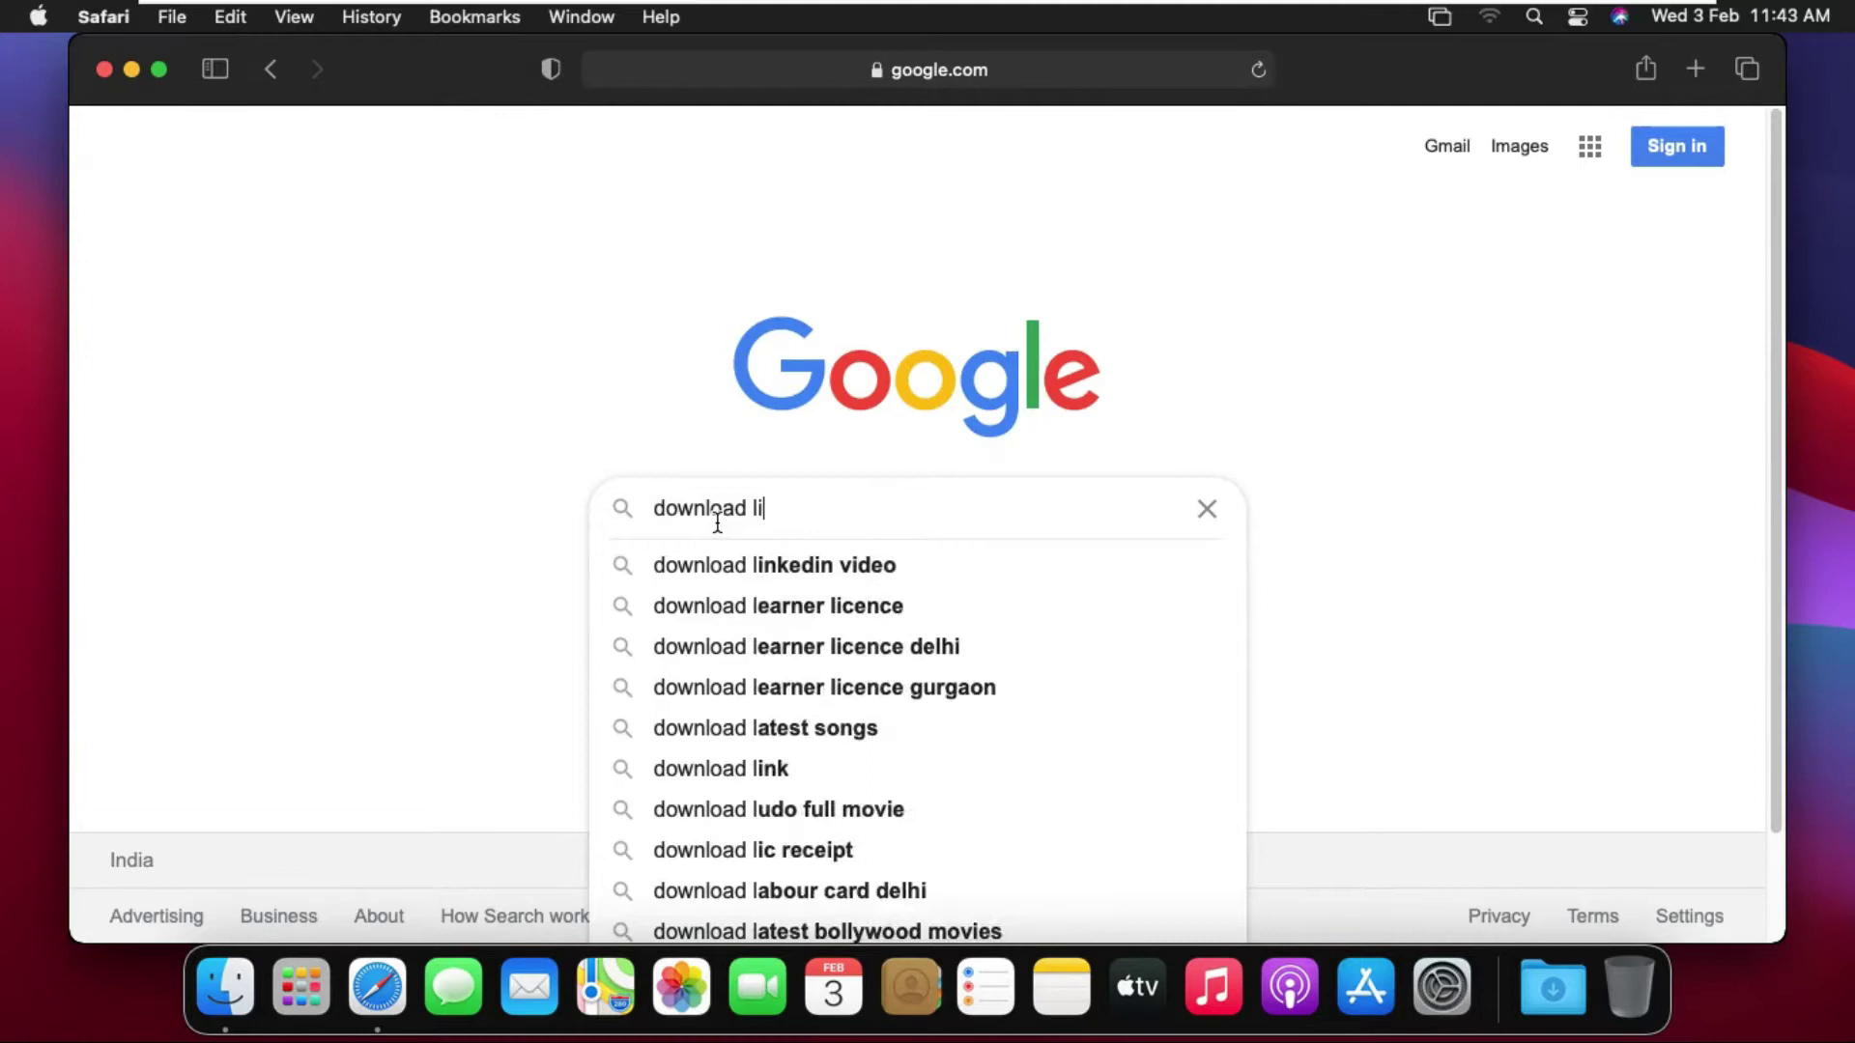
type("bre")
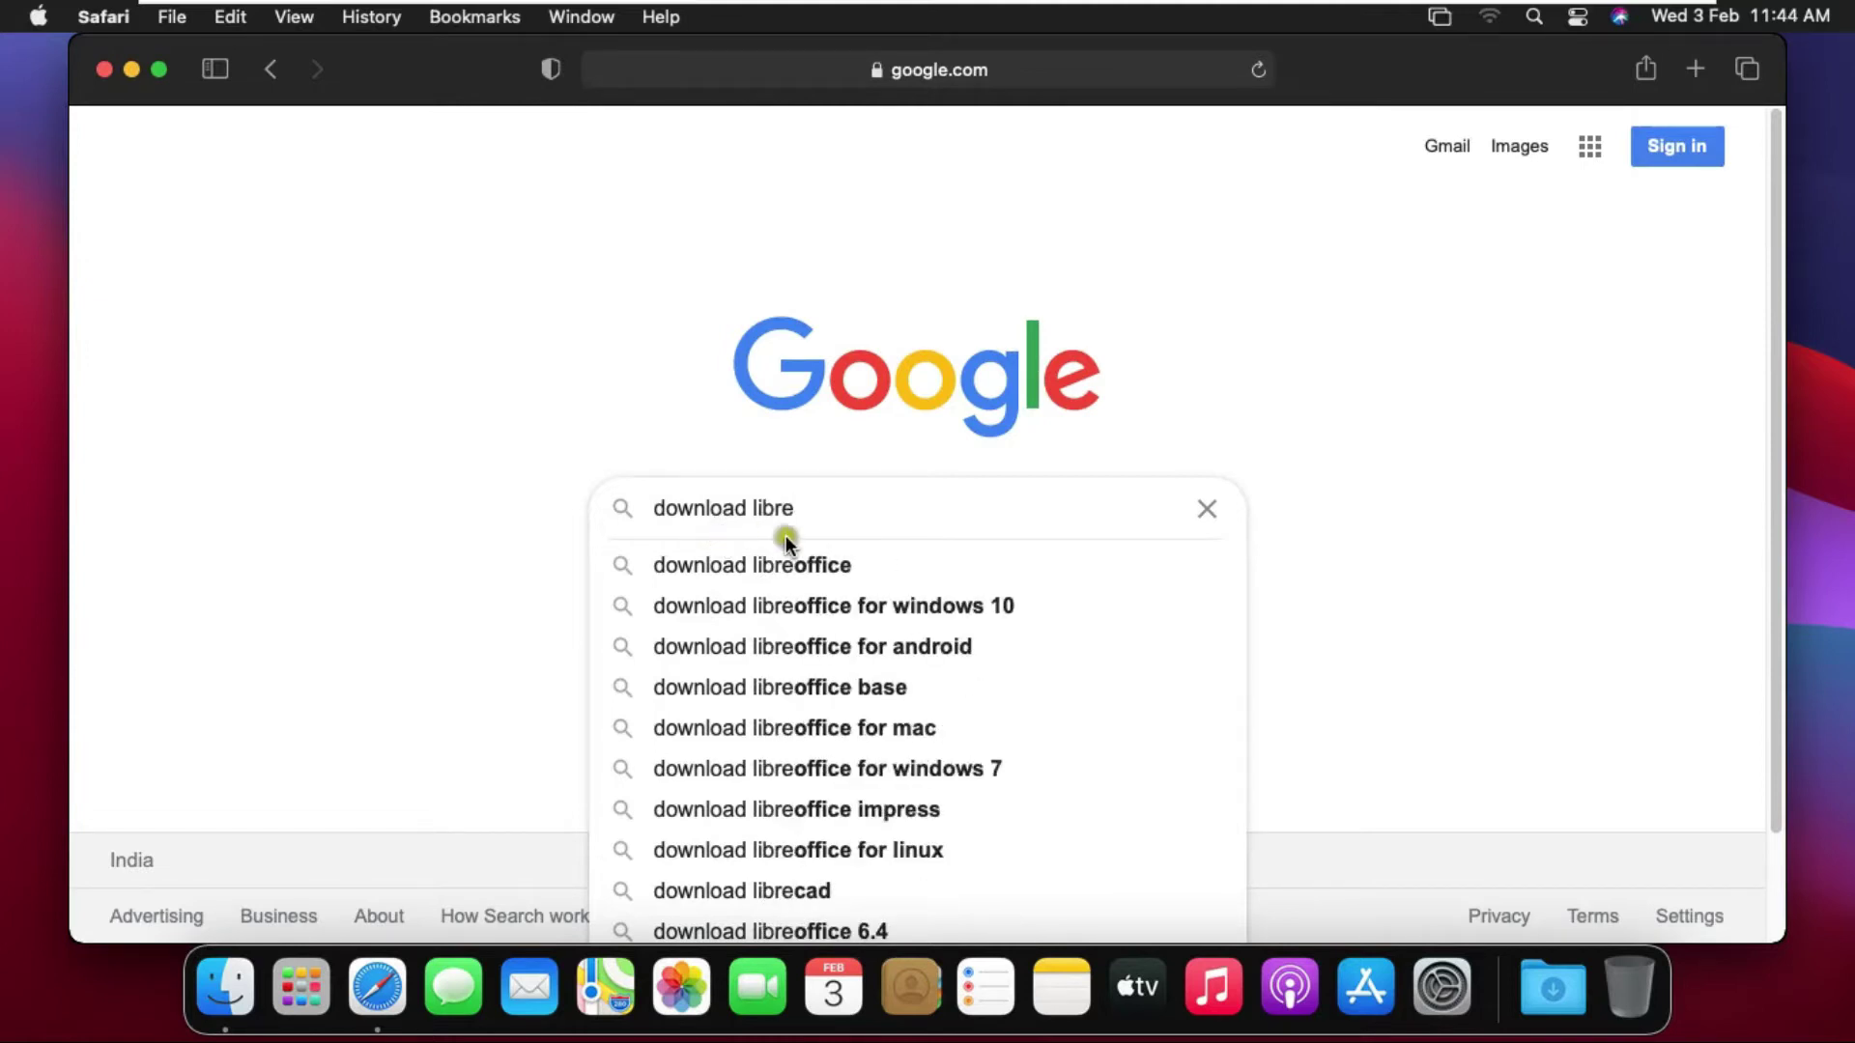
left_click(712, 563)
left_click(797, 566)
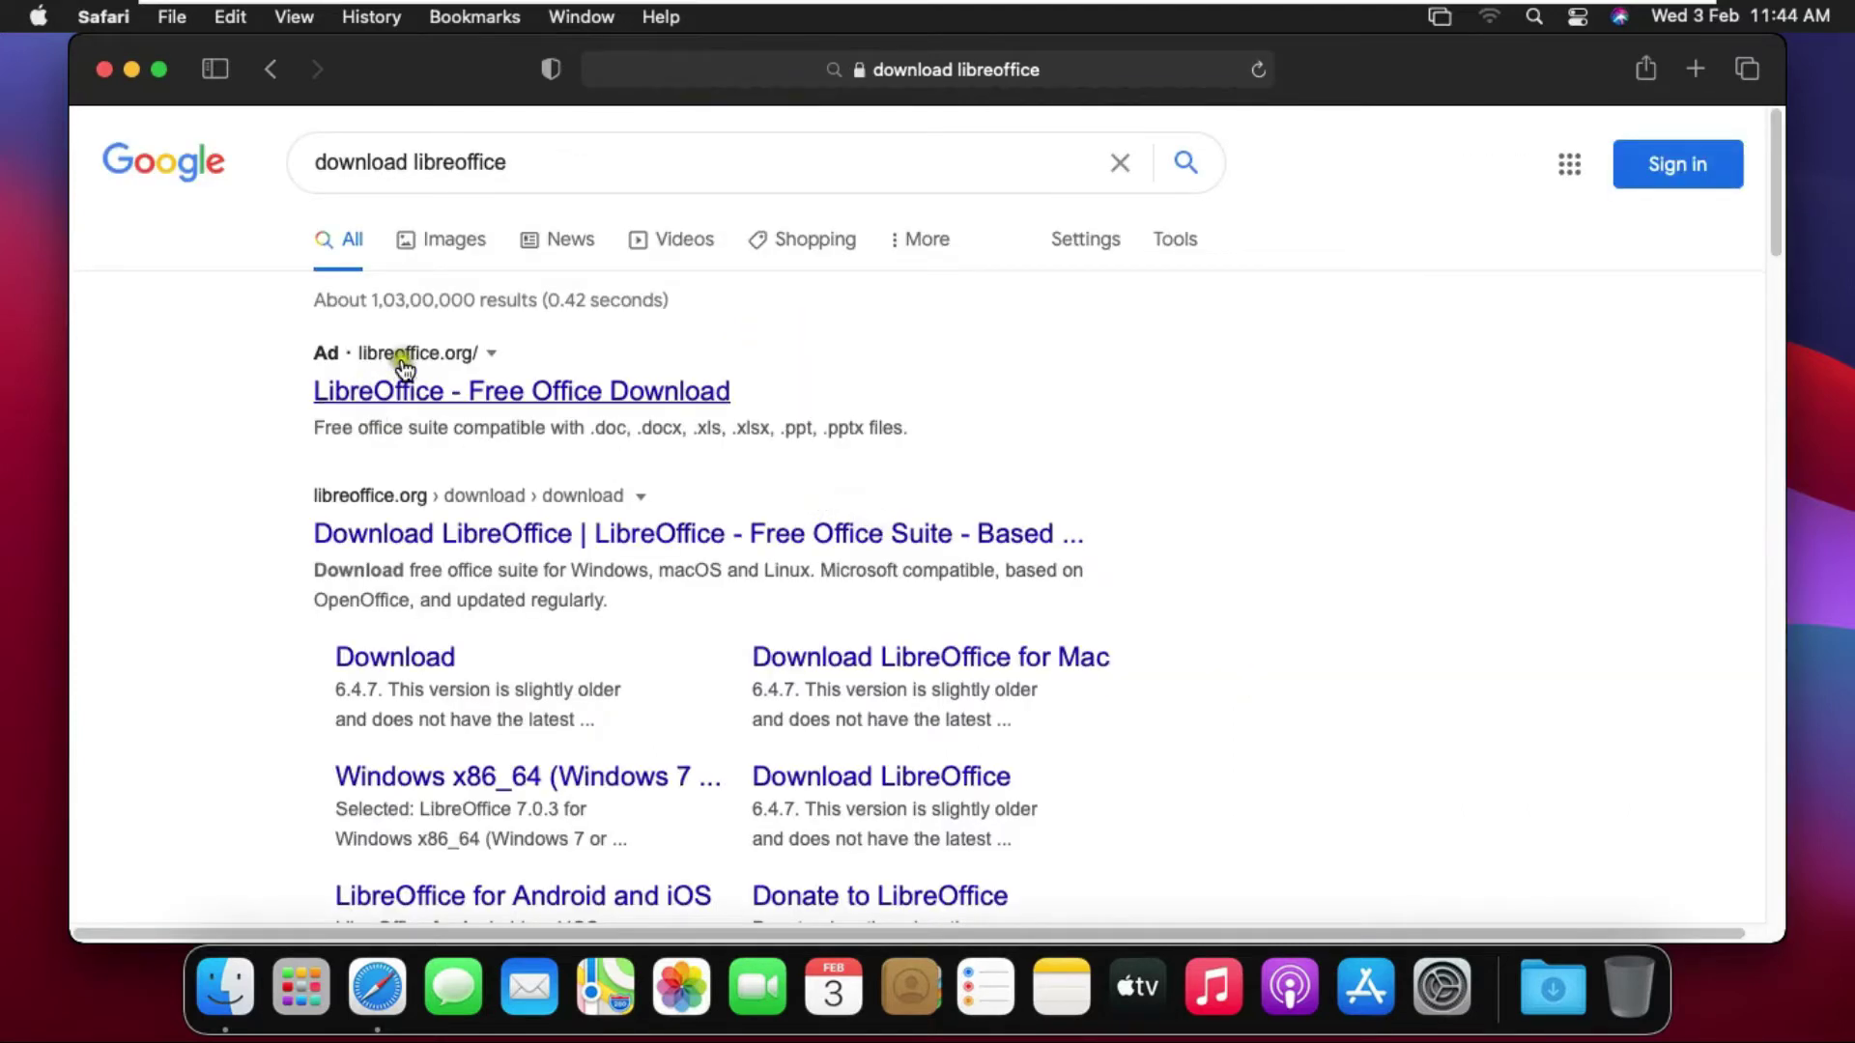
- Reach libreoffice.org from the ad and request the 7.0.4 macOS (64-bit) download via a manually picked mirror
left_click(431, 364)
left_click(386, 389)
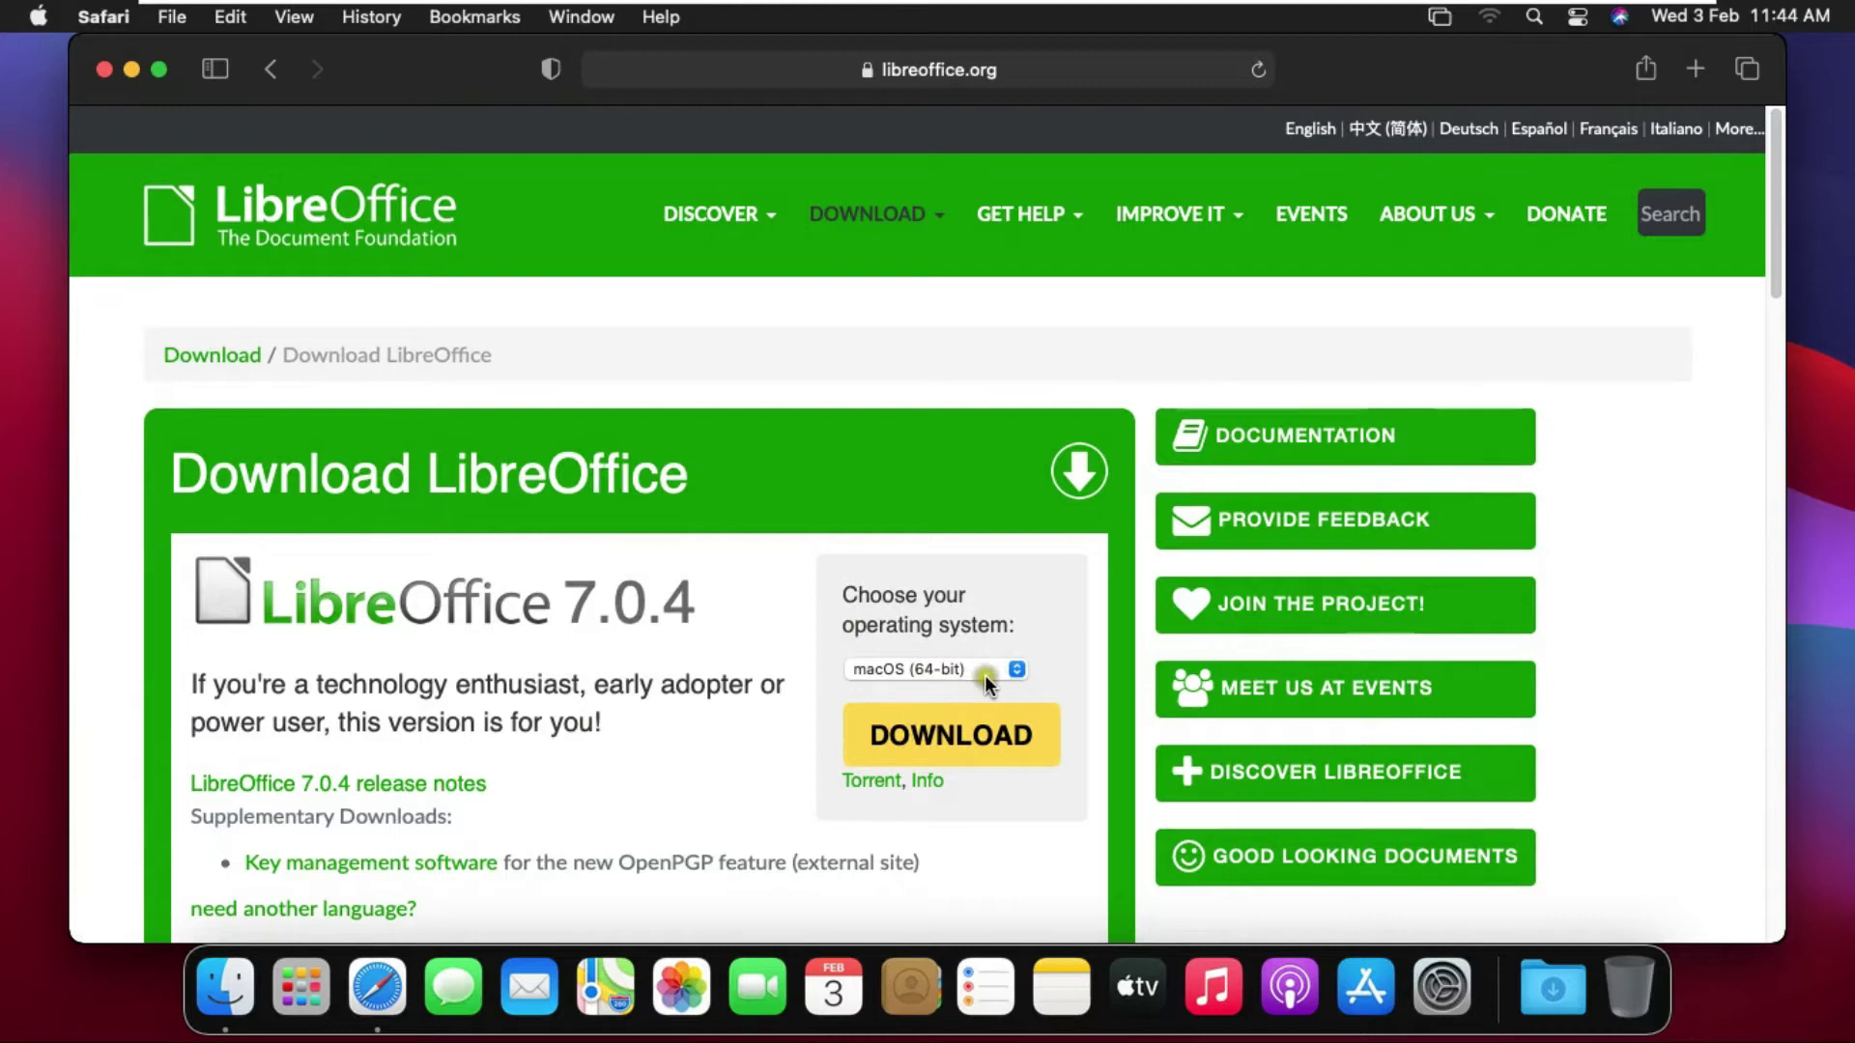
left_click(934, 736)
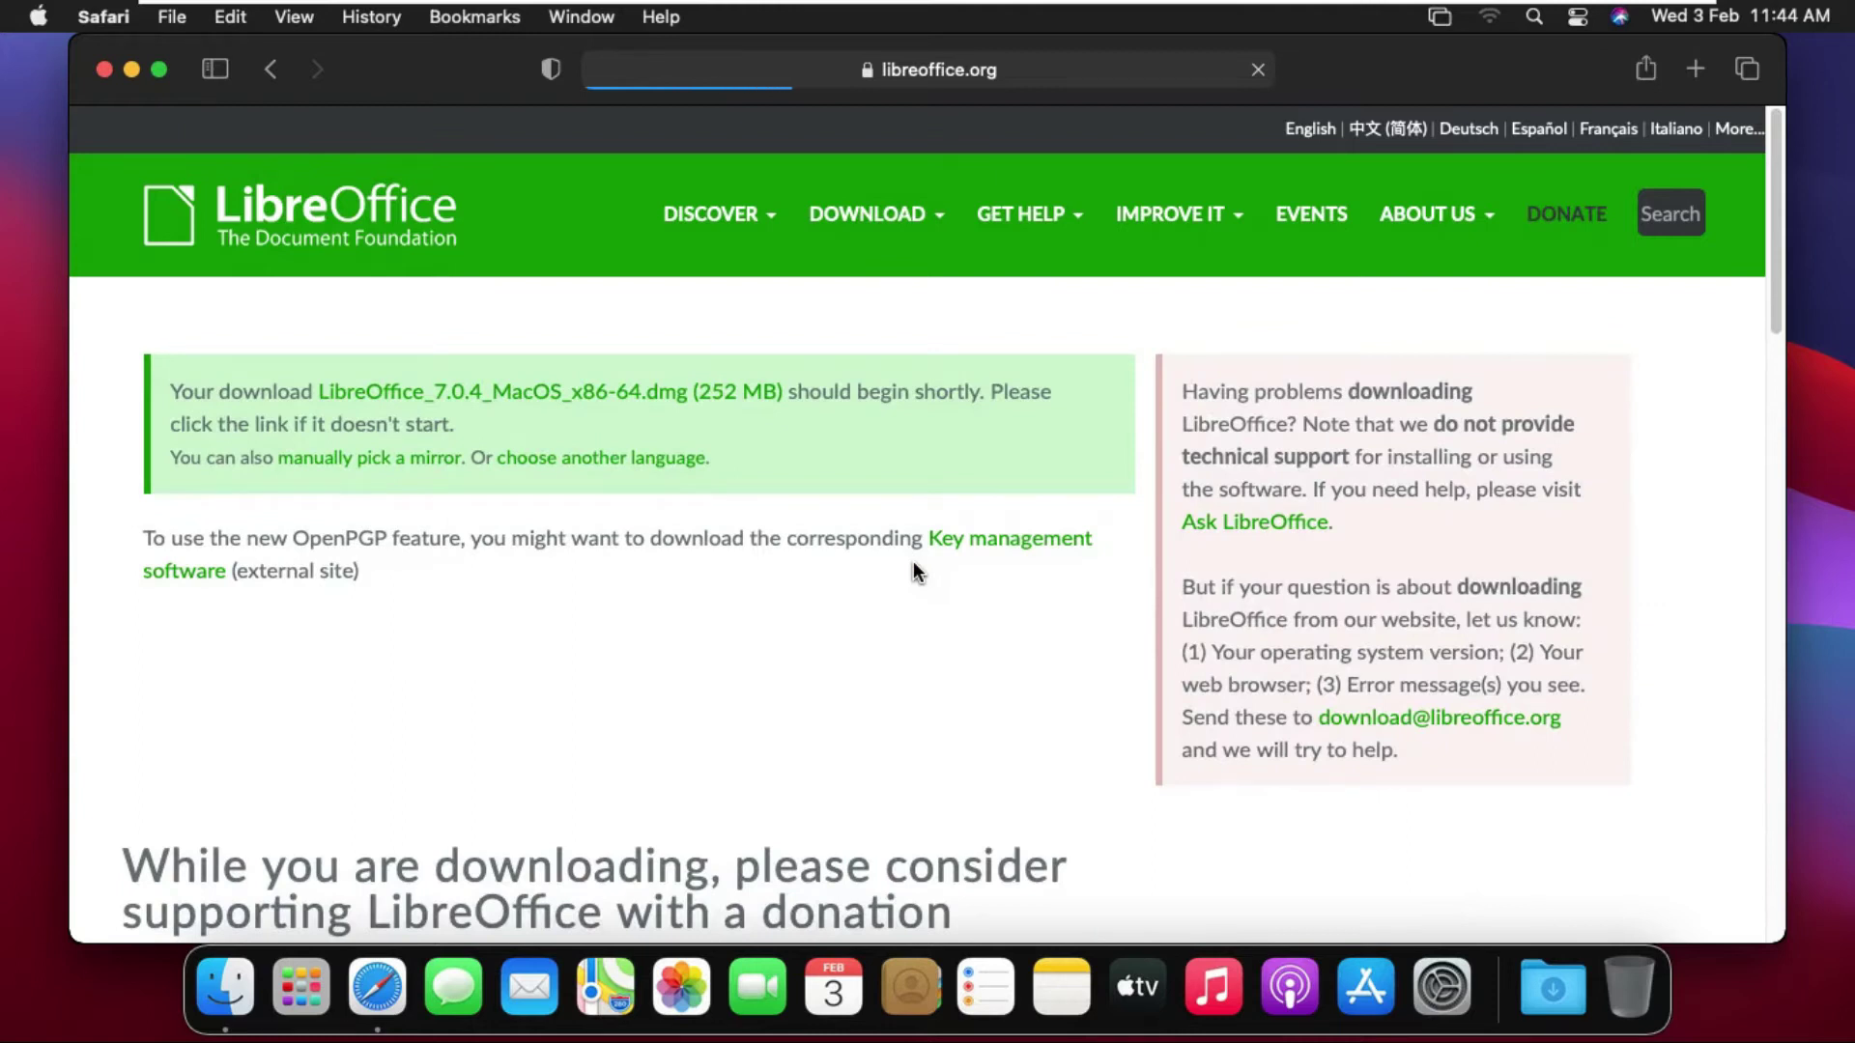
left_click(734, 393)
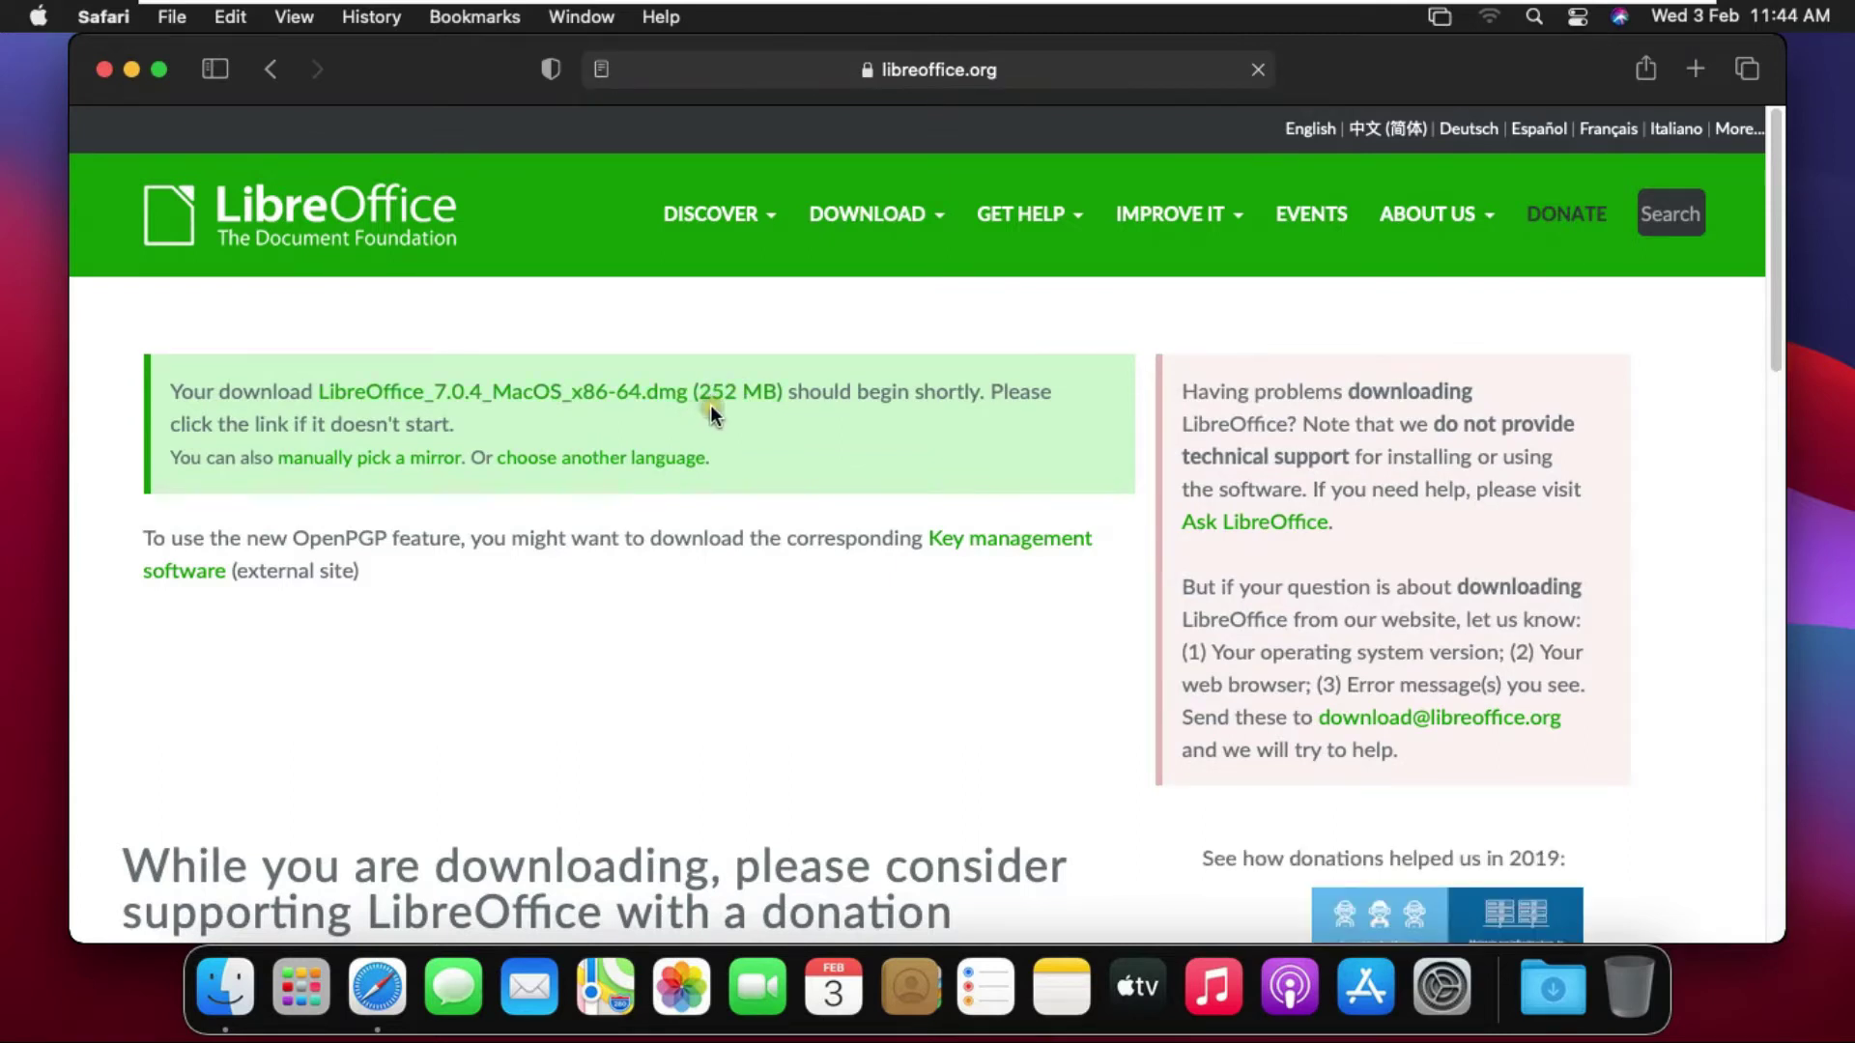
left_click(340, 548)
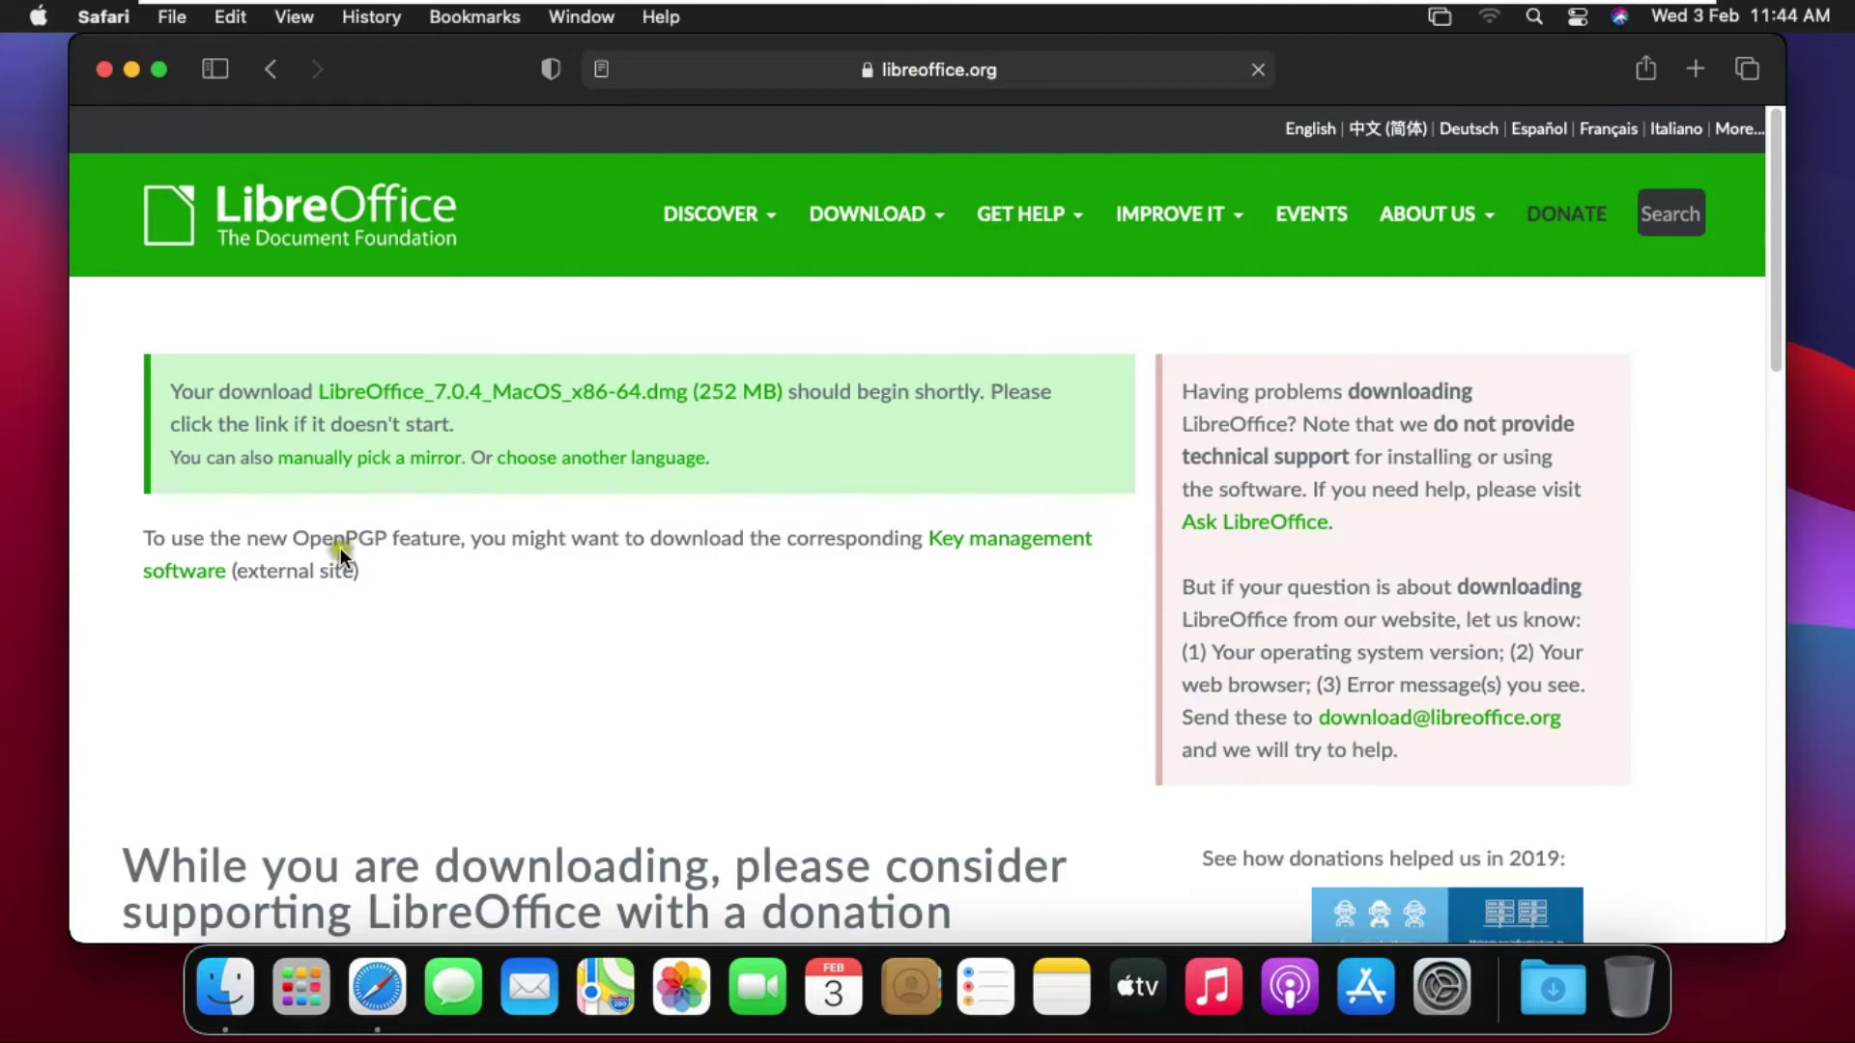
left_click(363, 464)
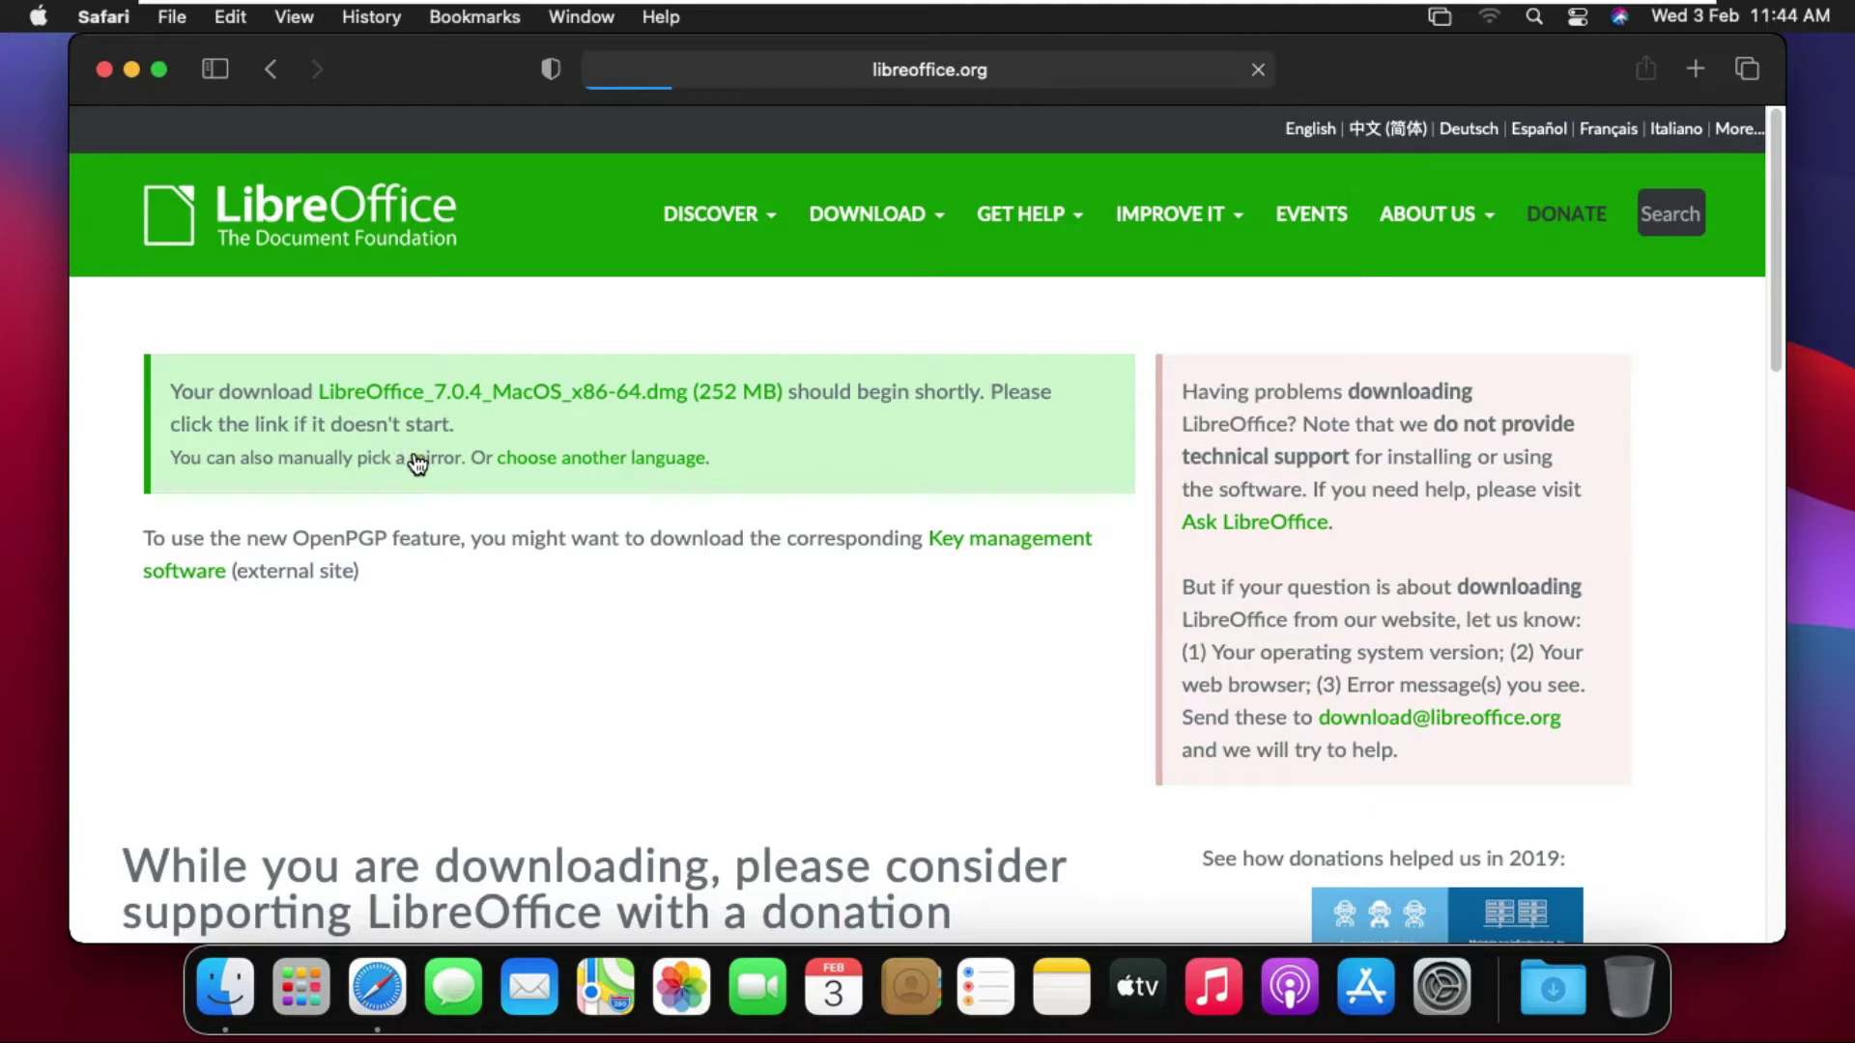
- Download LibreOffice_7.0.4_MacOS_x86-64.dmg from the India mirror, allowing it and checking progress
left_click(377, 465)
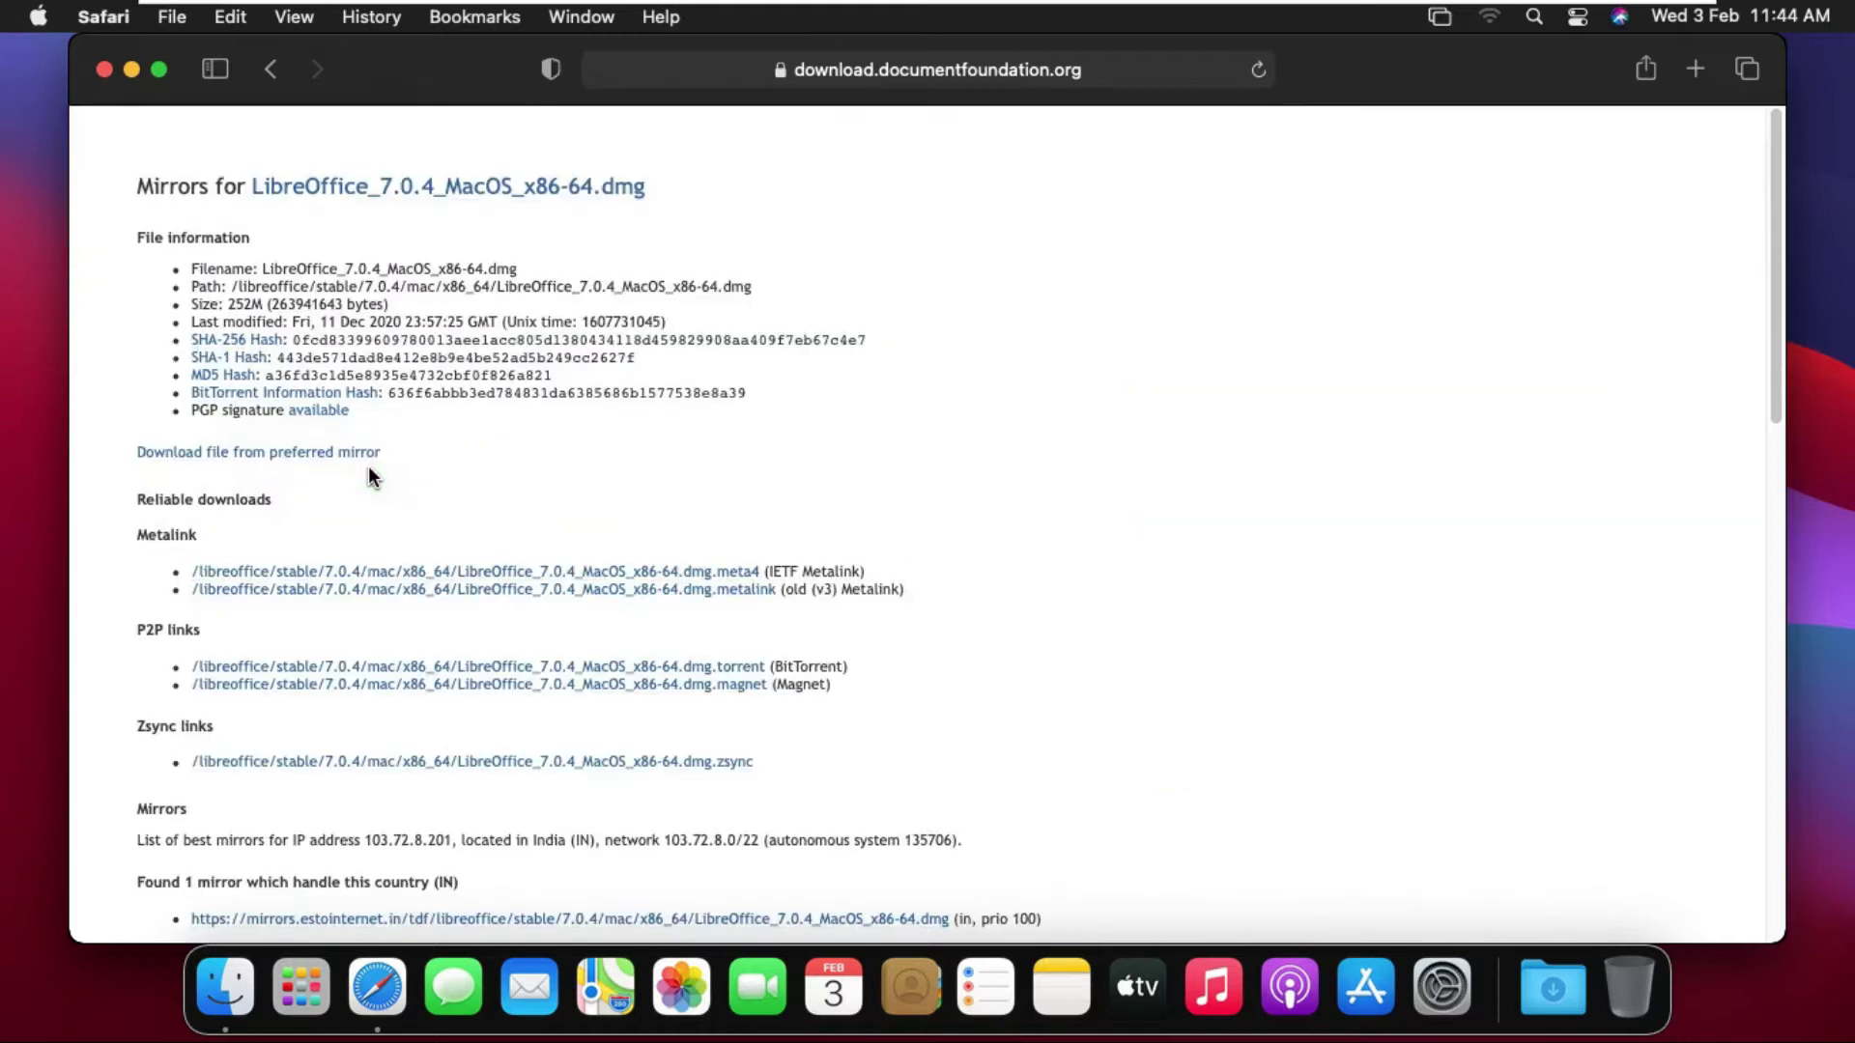
left_click(323, 331)
scroll(862, 676, "down", 2)
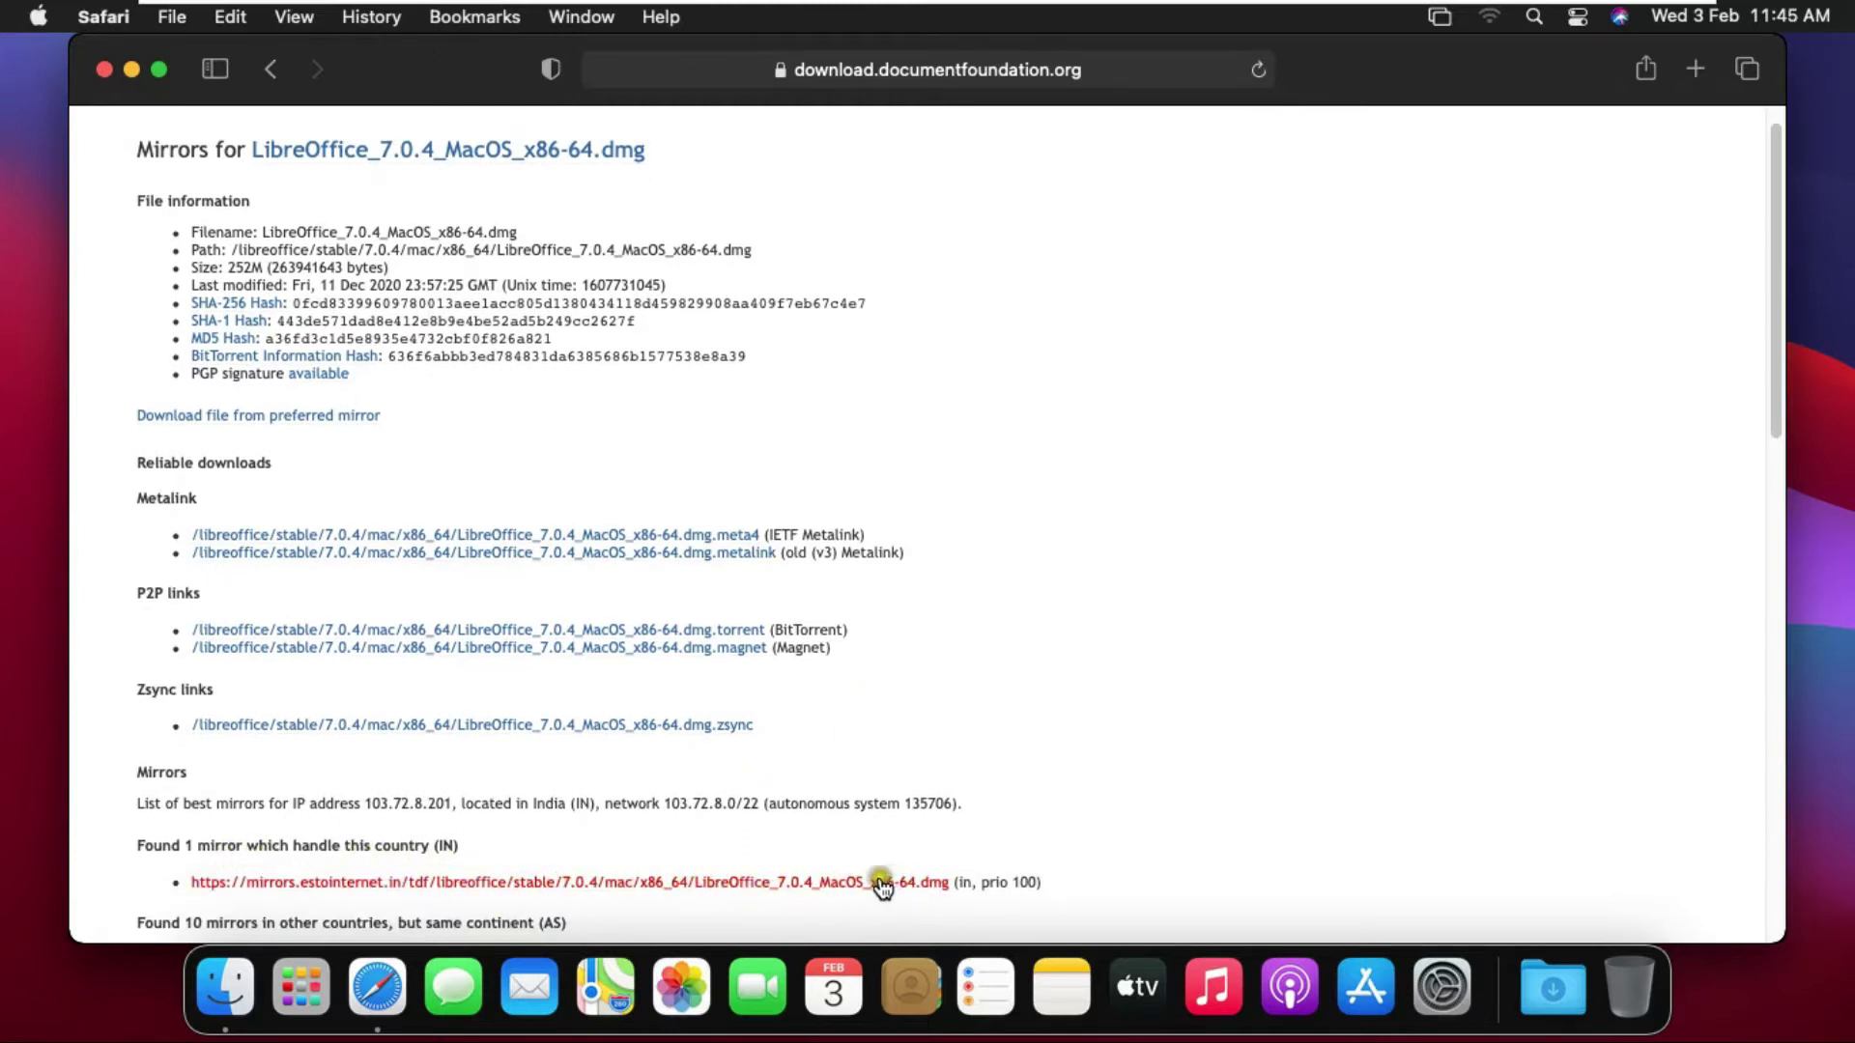
left_click(820, 887)
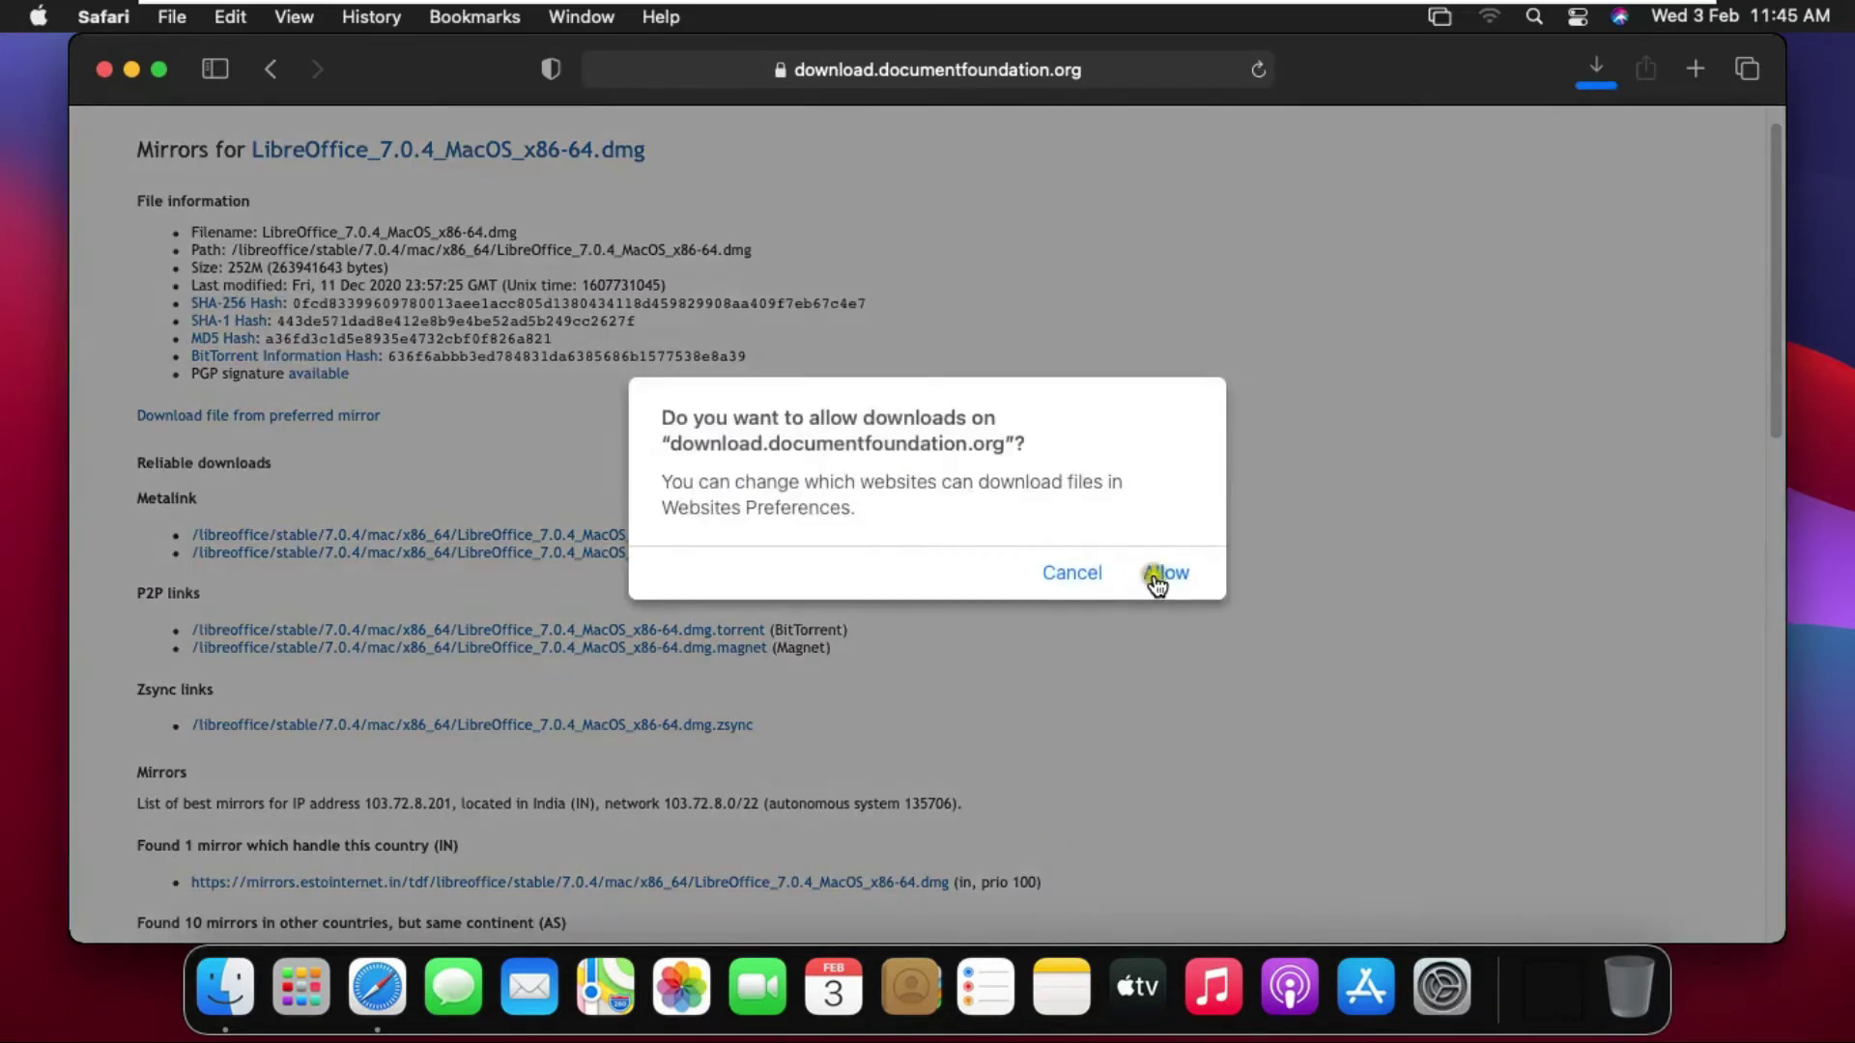
left_click(1156, 579)
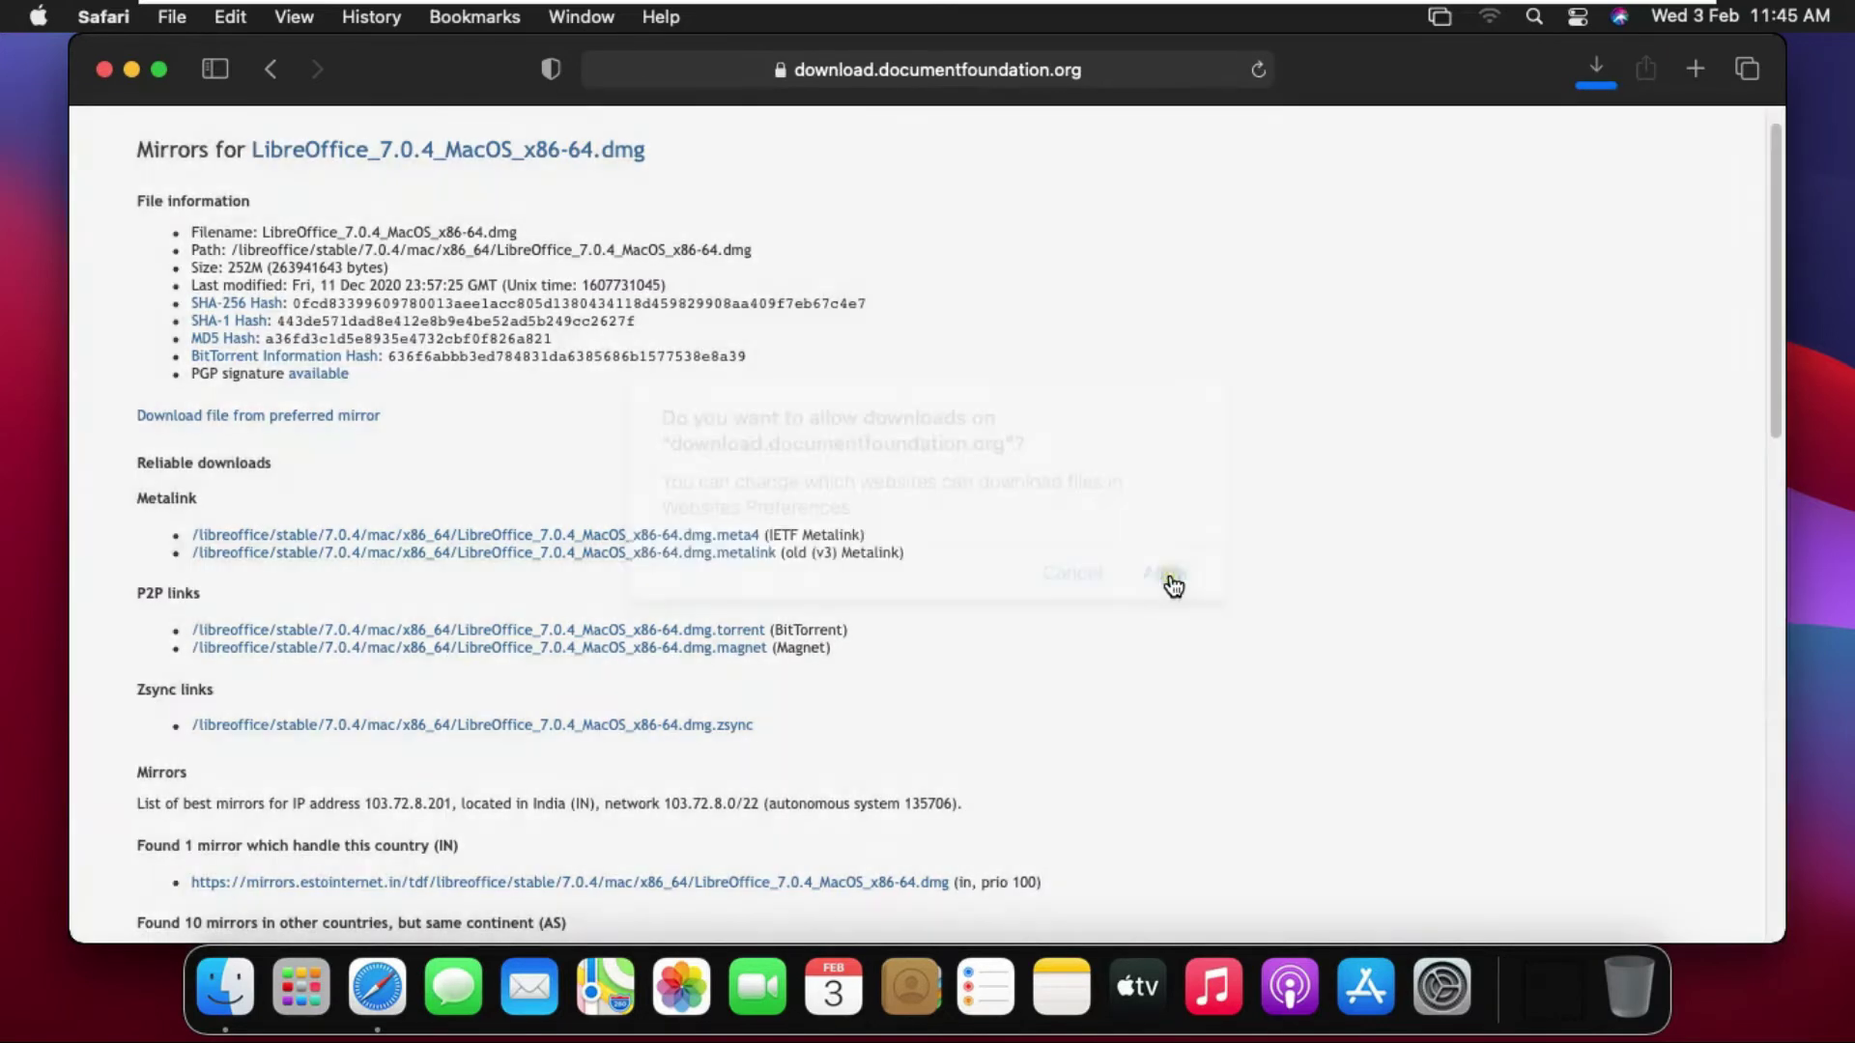
left_click(1598, 67)
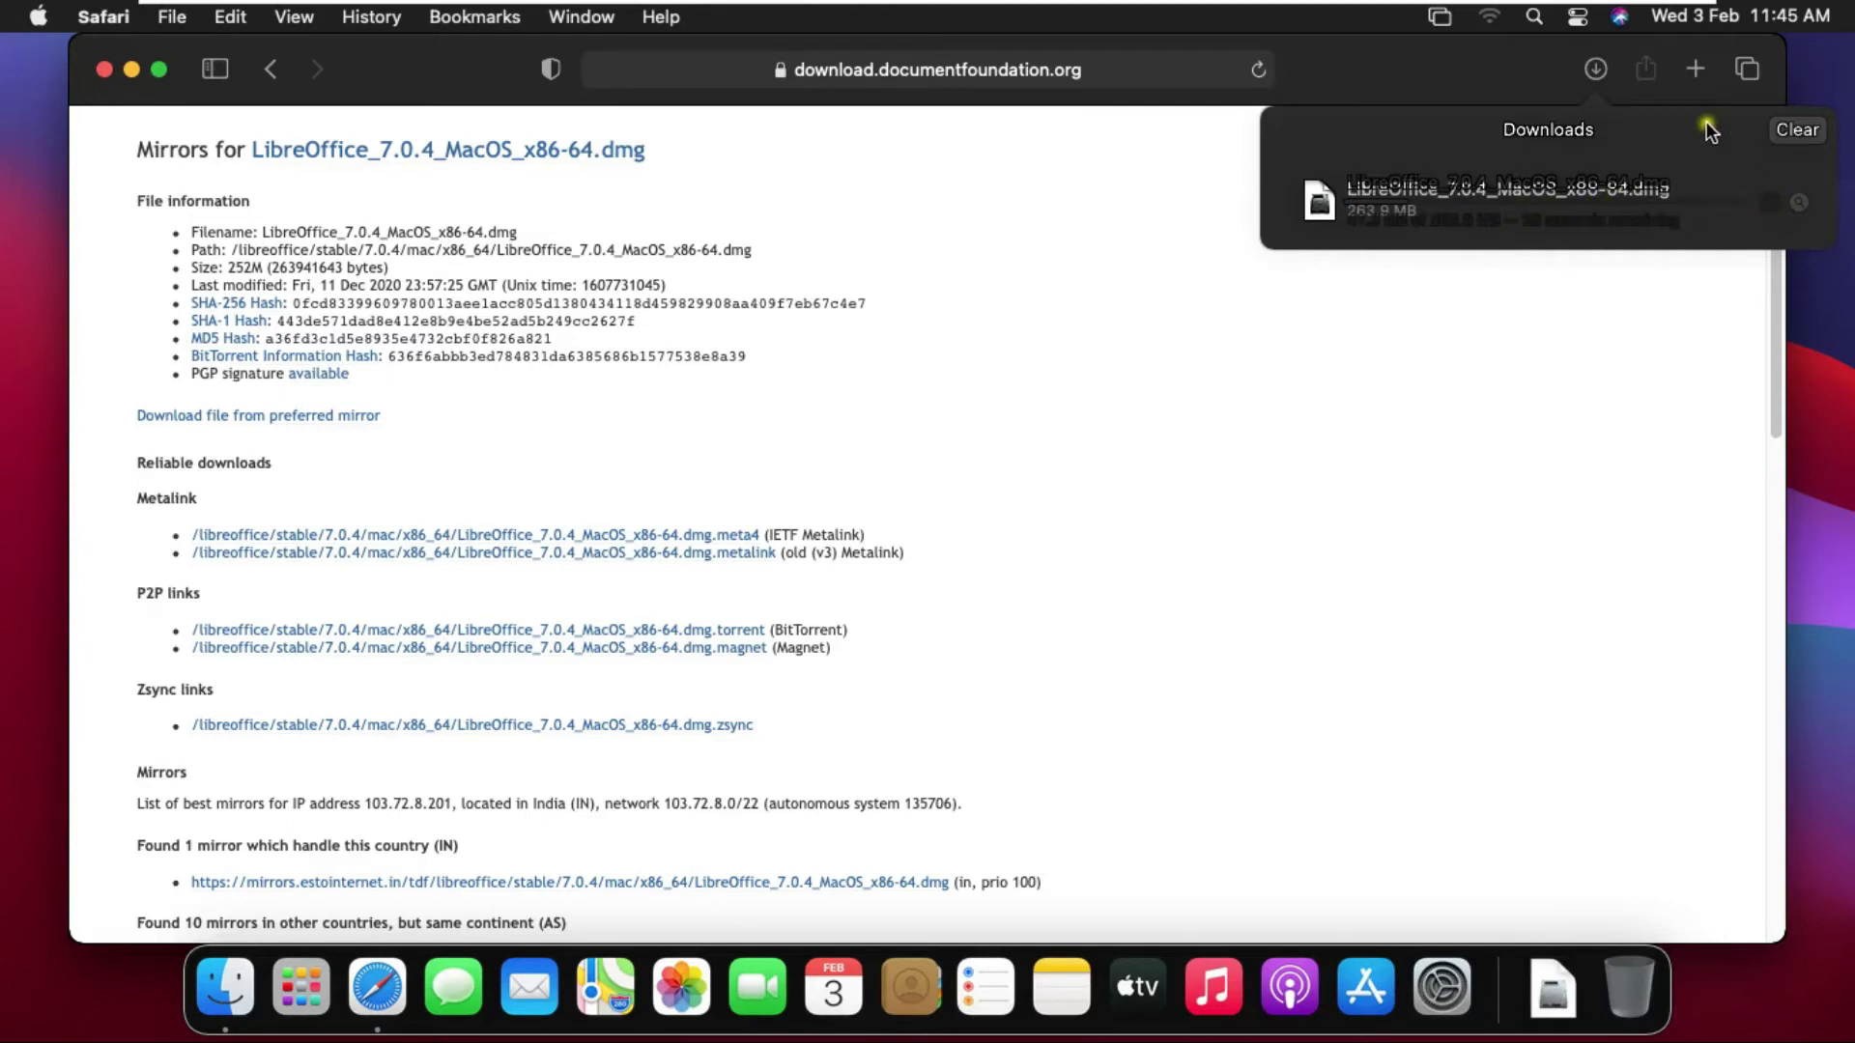
- Close Safari and show the Downloads folder in a new Finder window
left_click(104, 69)
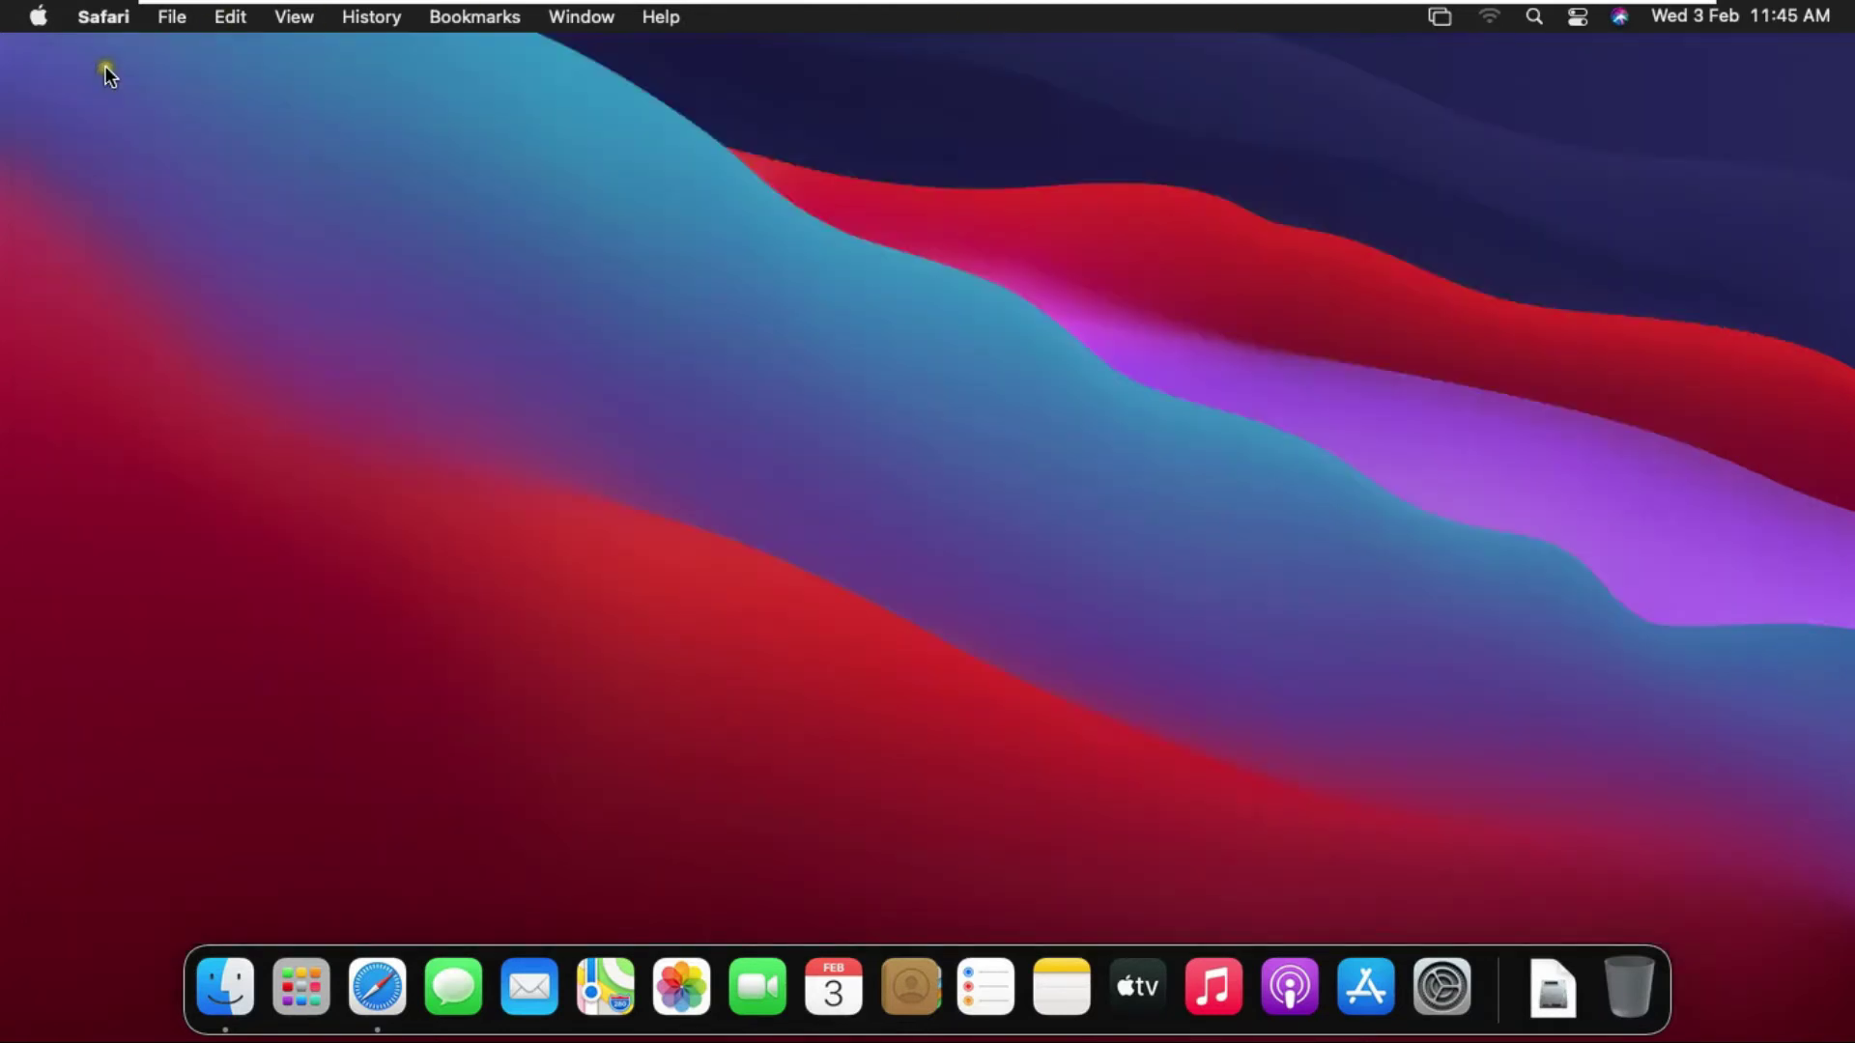
left_click(230, 982)
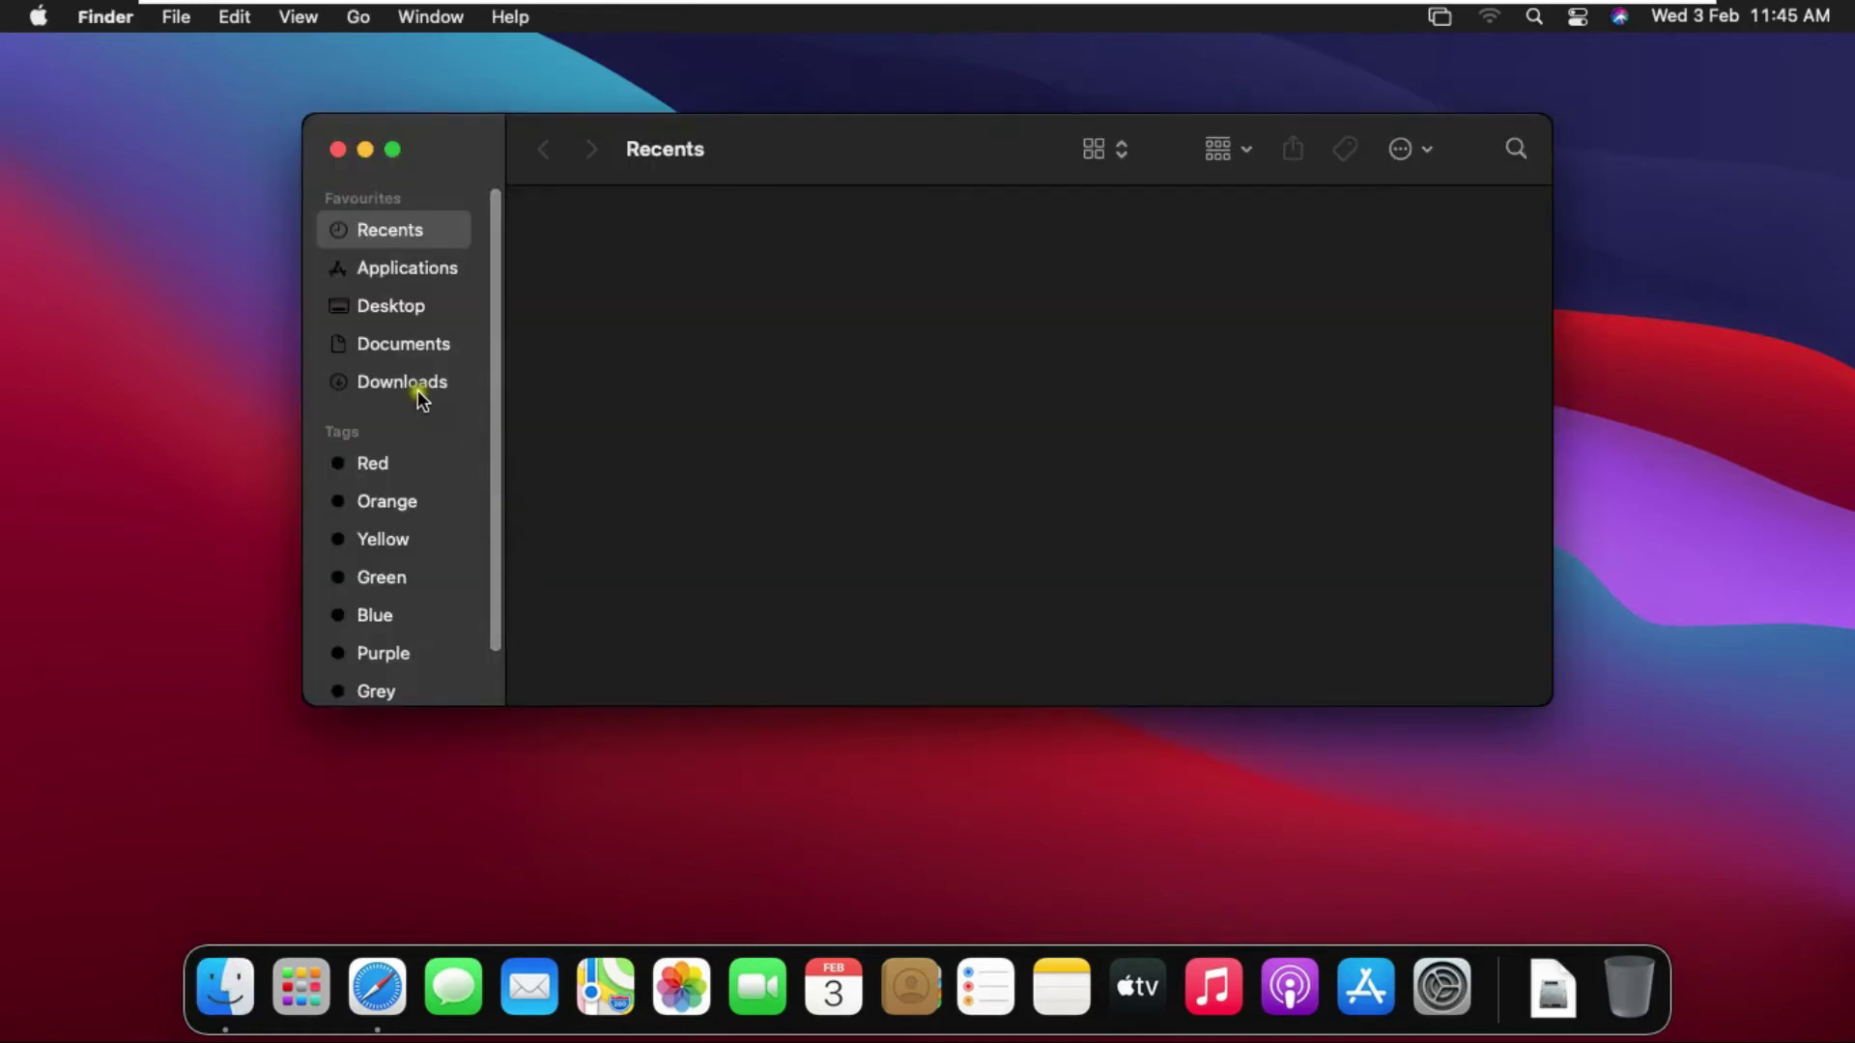
left_click(417, 390)
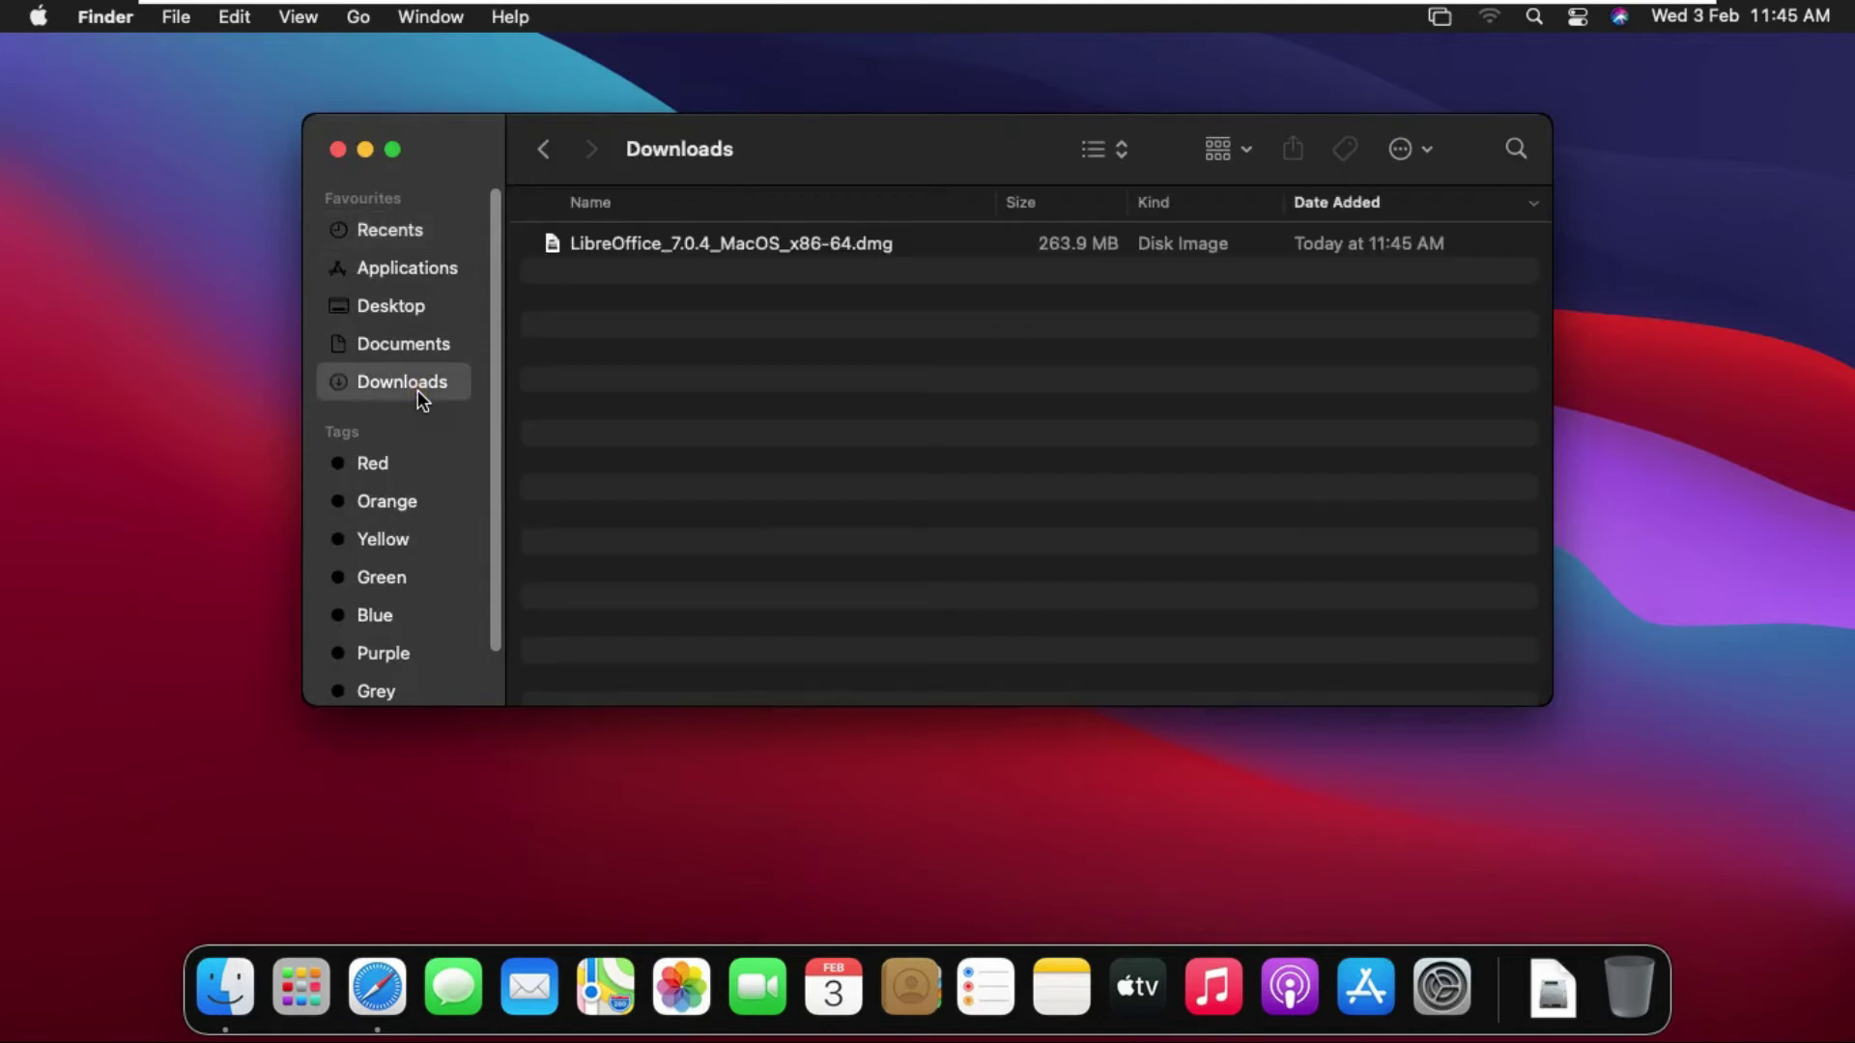
- Open the LibreOffice 7.0.4 dmg with DiskImageMounter
left_click(769, 245)
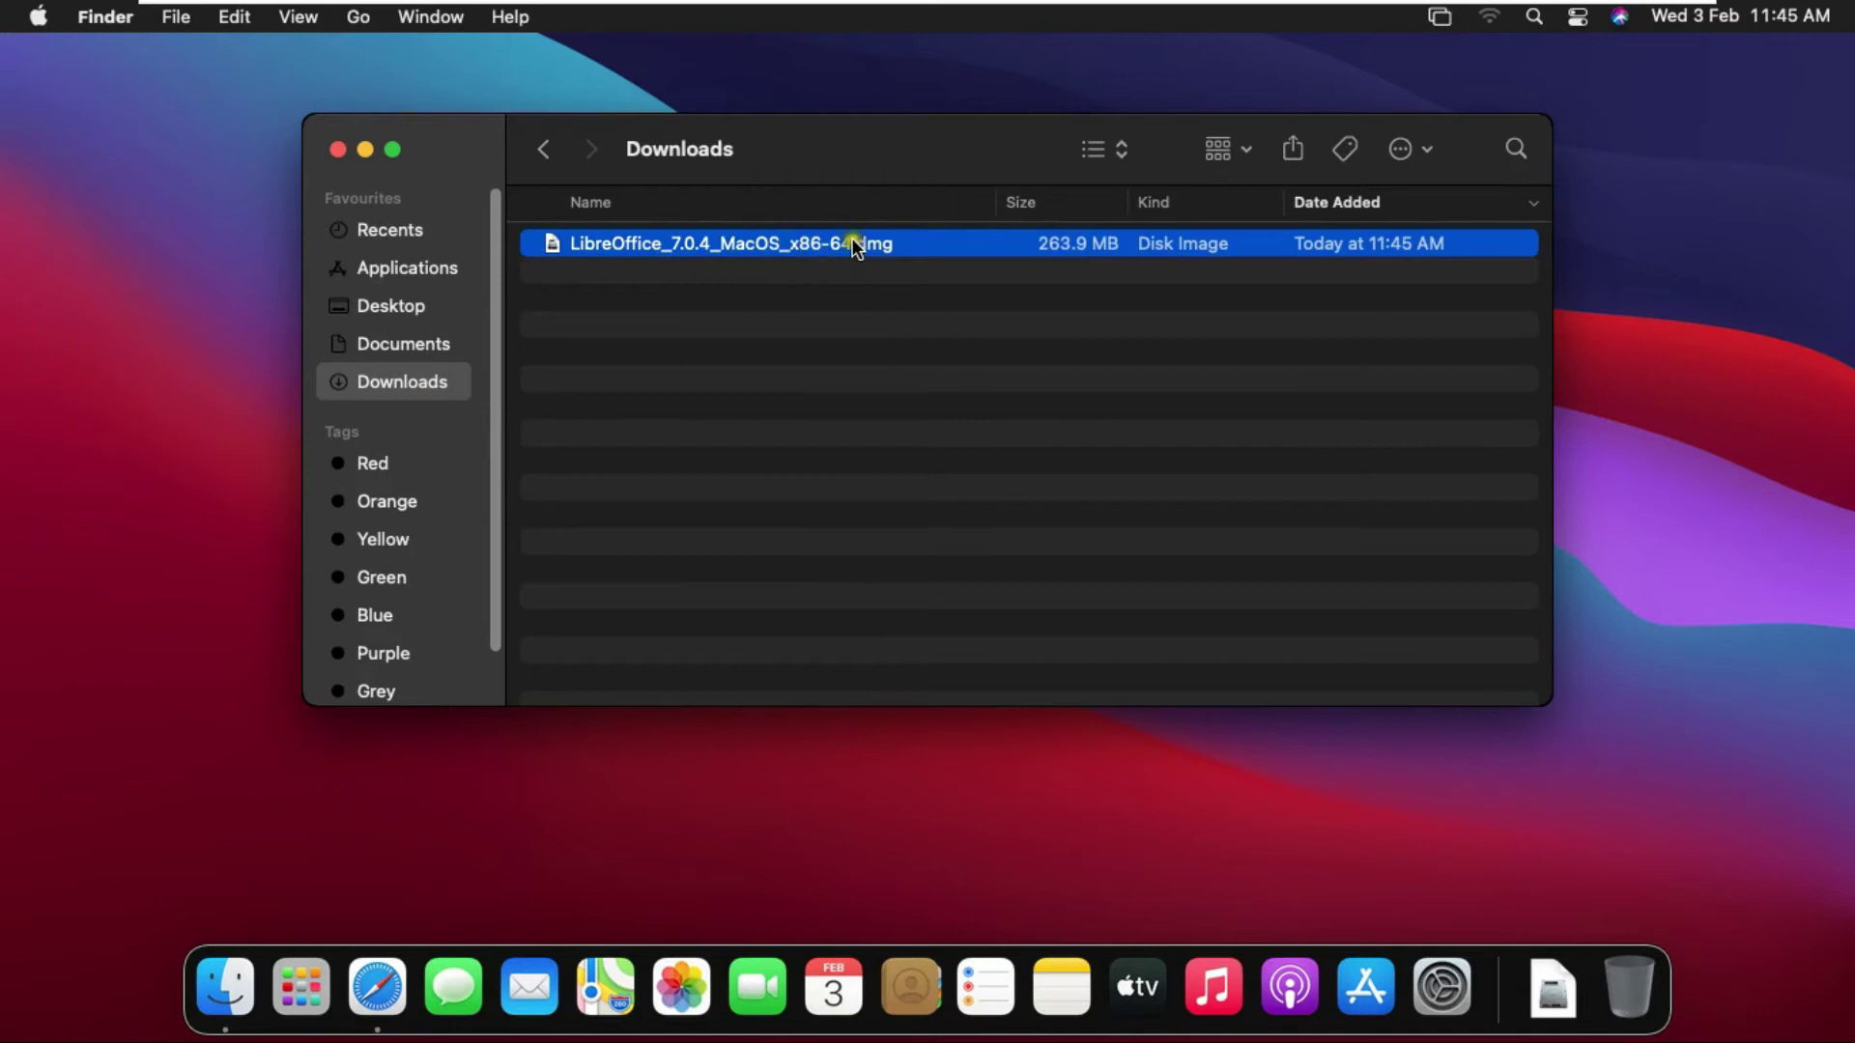
right_click(887, 243)
mouse_move(953, 292)
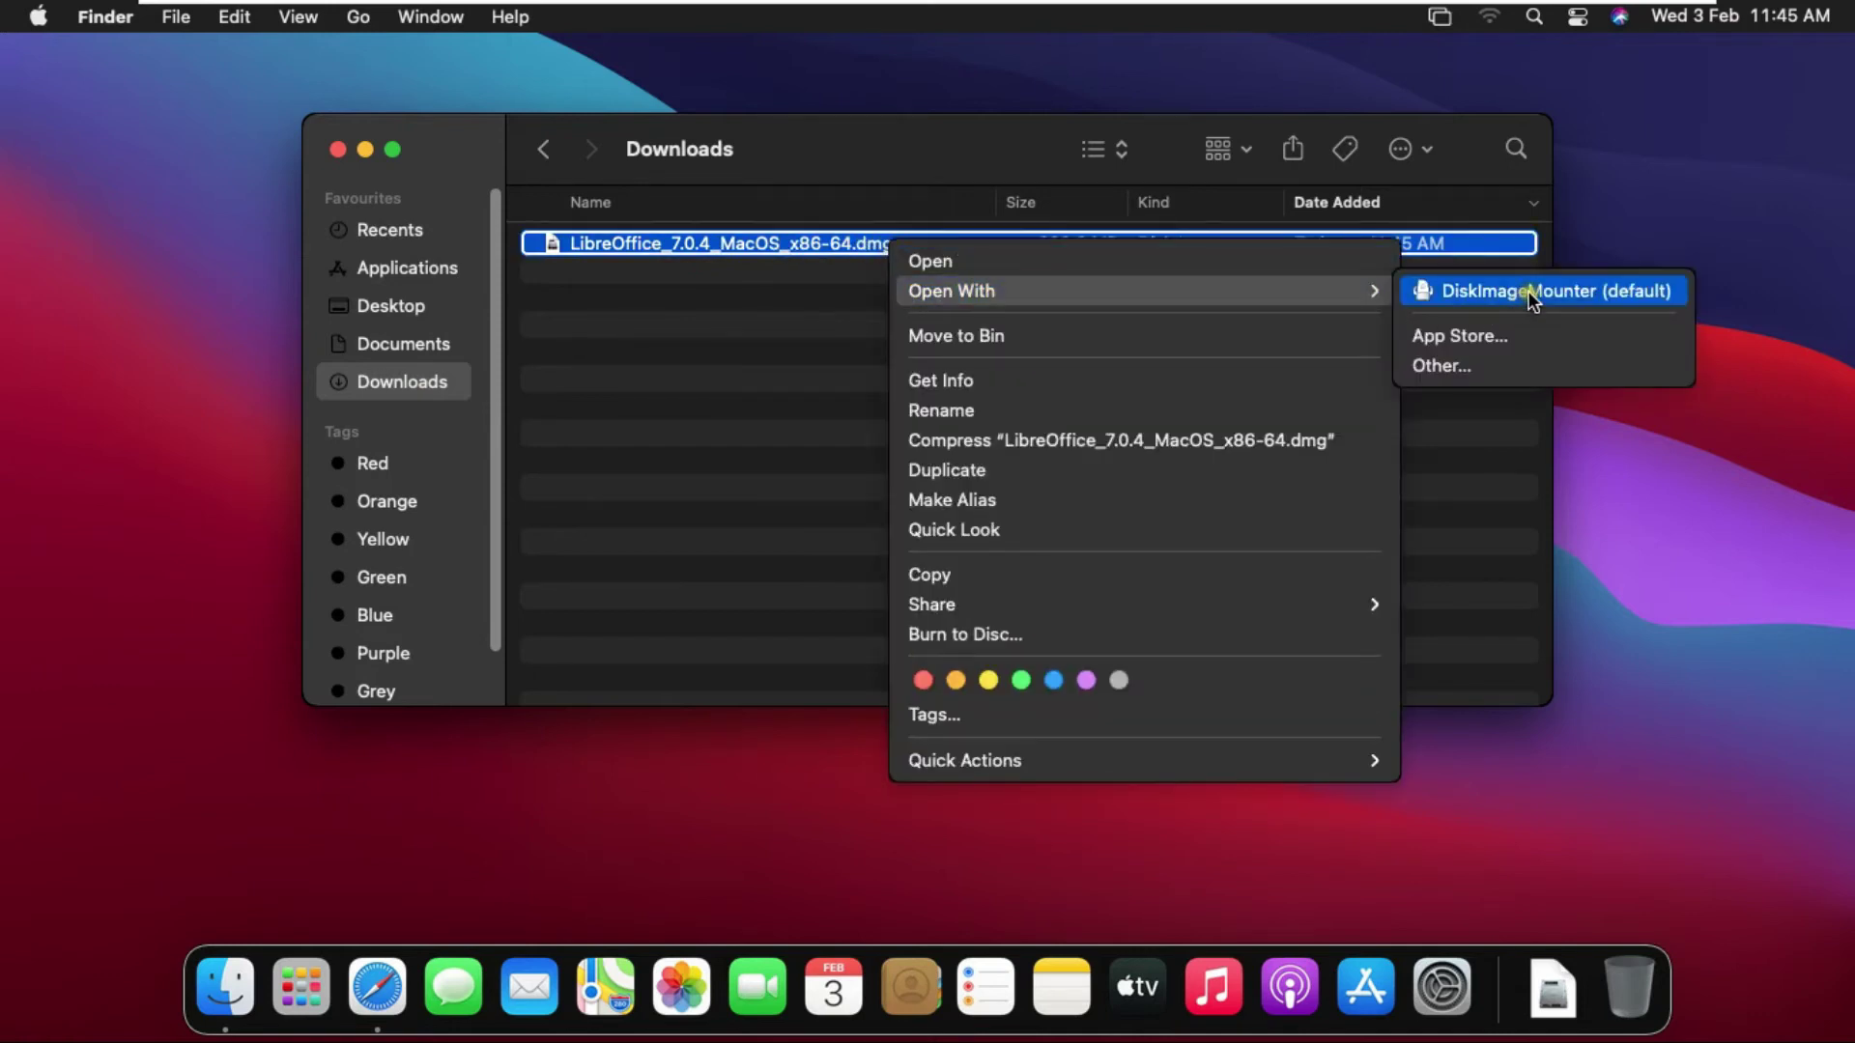
left_click(1528, 292)
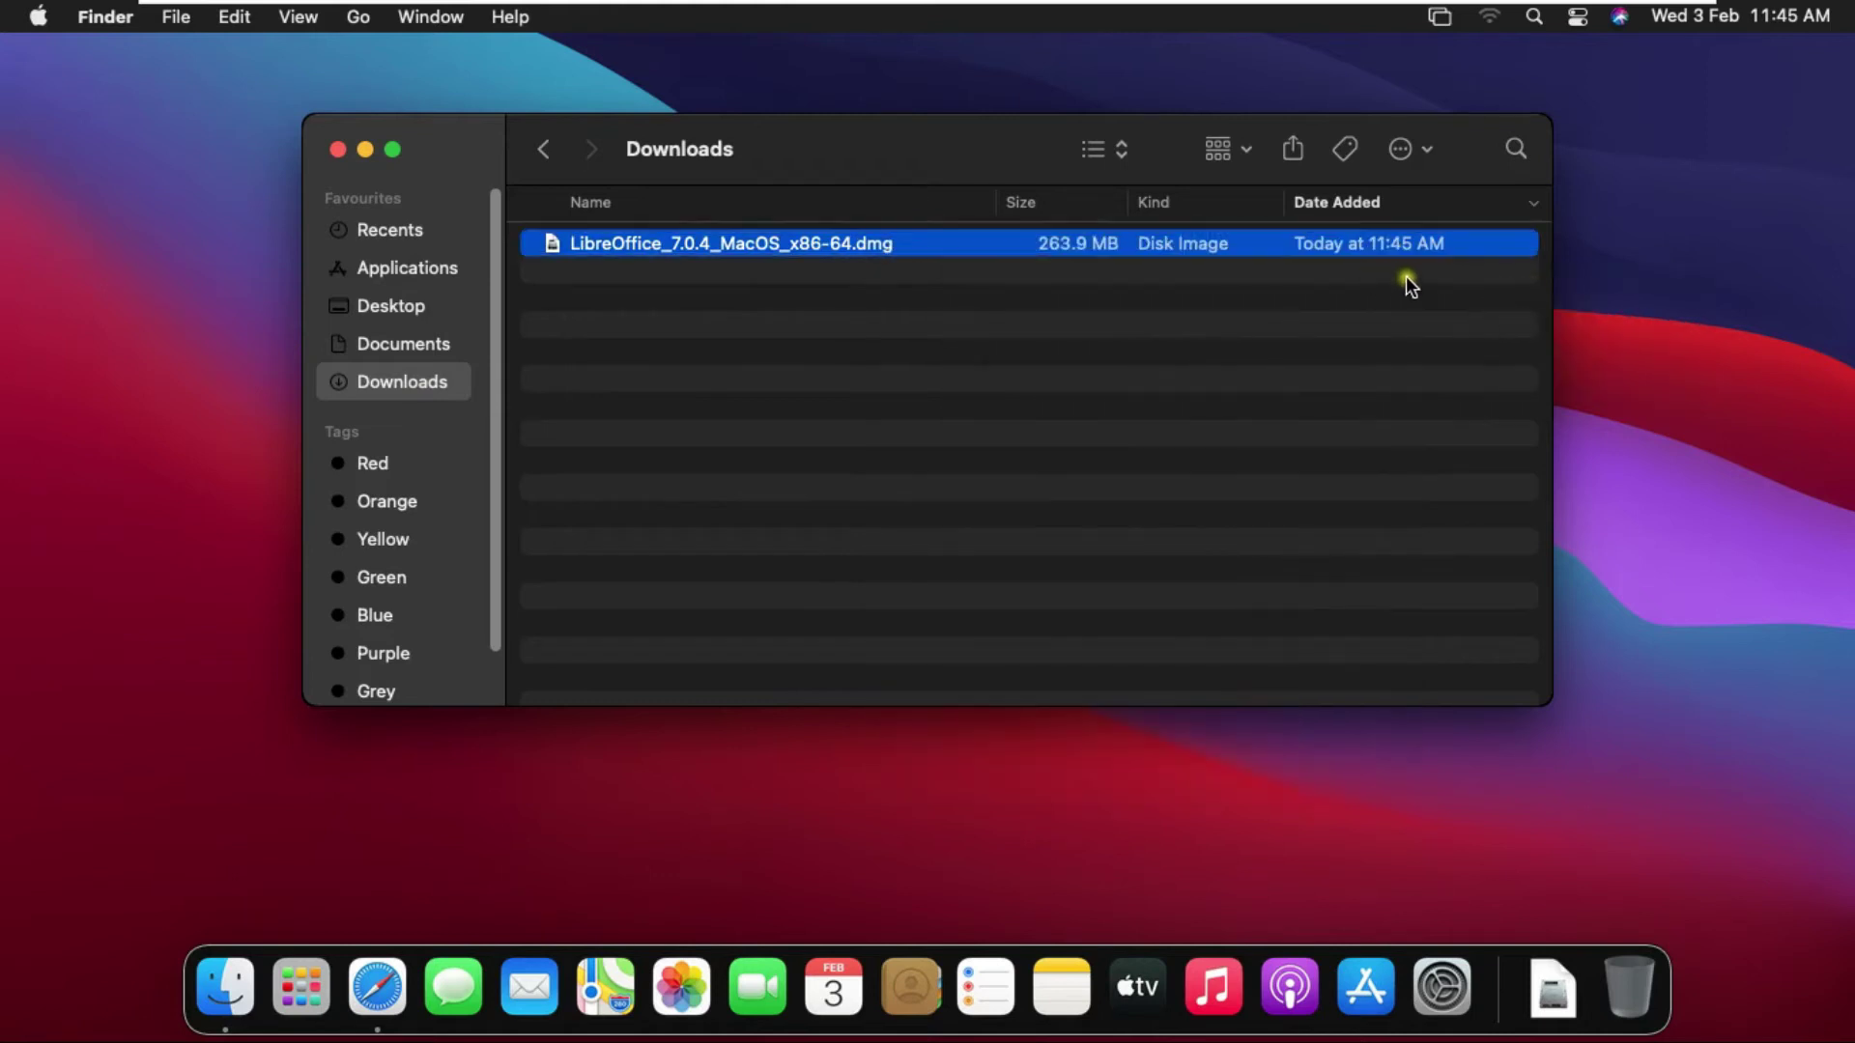
- Close the Downloads window while the LibreOffice disk image mounts
left_click(339, 150)
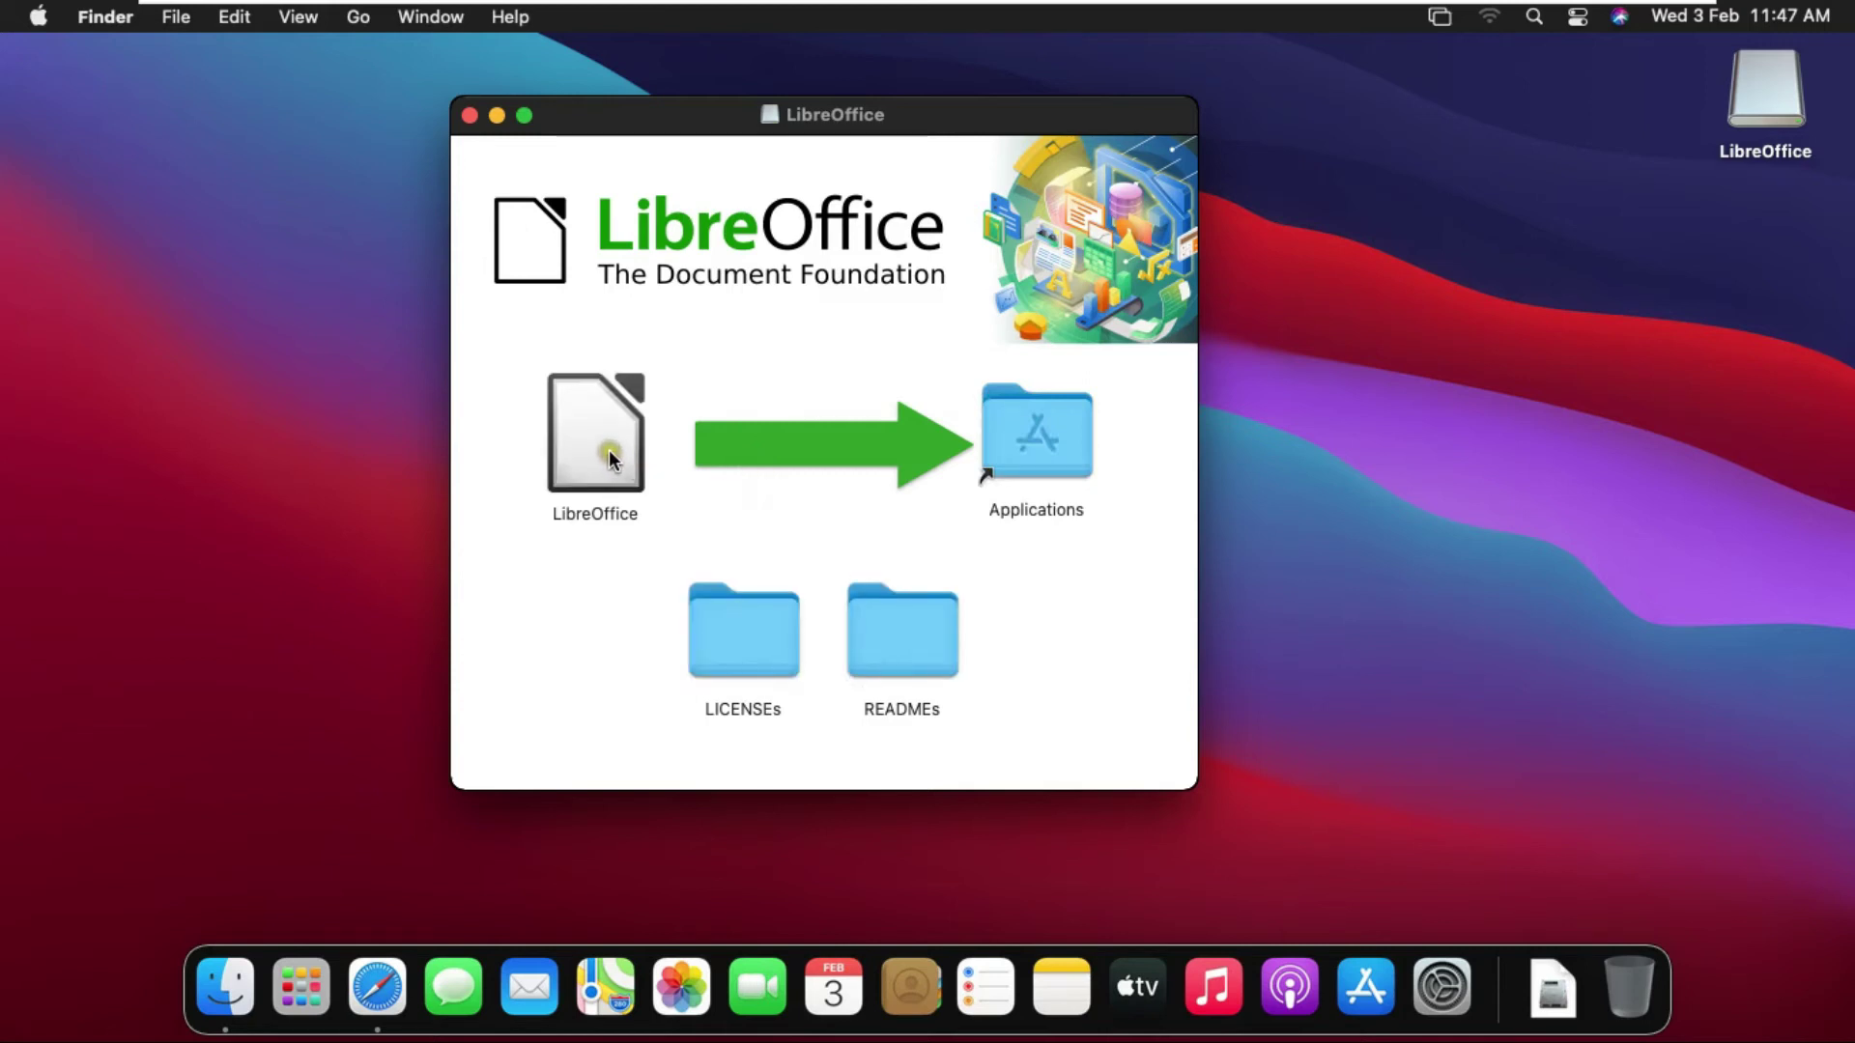
- Drag the LibreOffice icon onto the Applications alias in the installer window
left_click_drag(609, 449, 1063, 454)
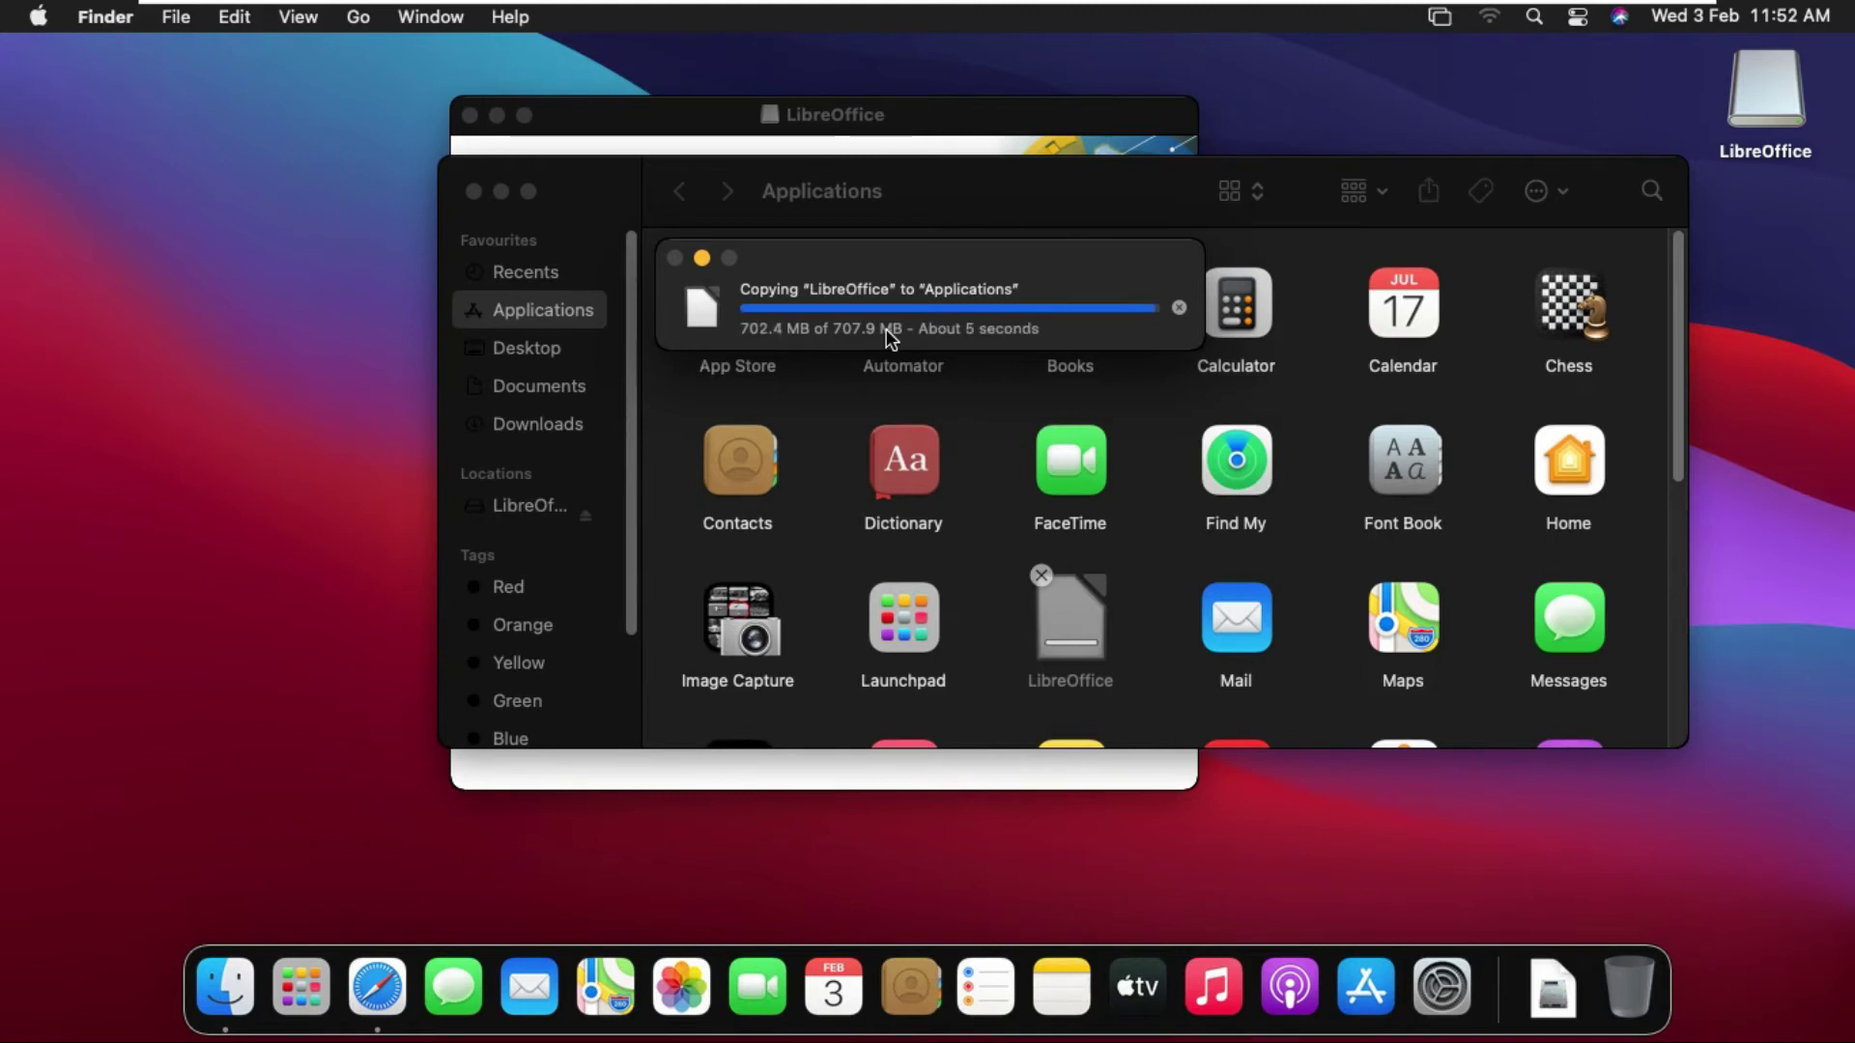
- Select the copied LibreOffice app, then close the Applications and installer windows
left_click(1082, 618)
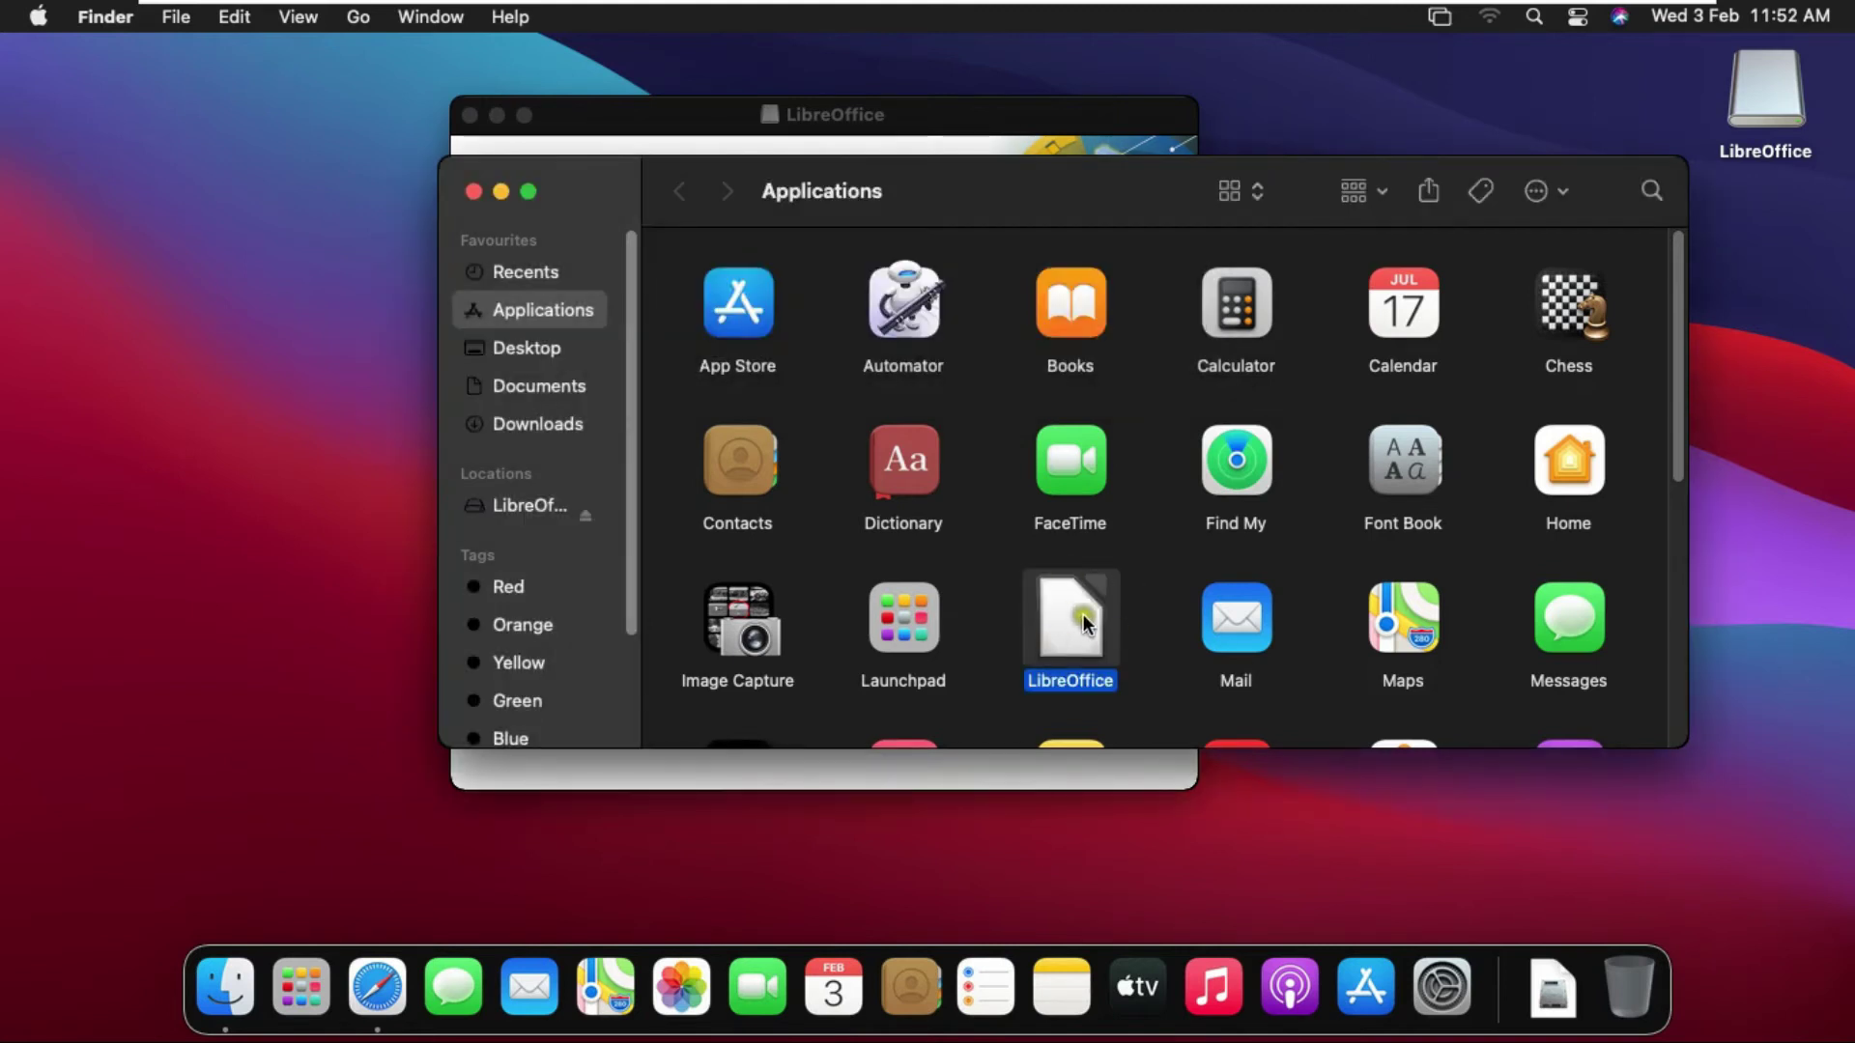
left_click(471, 191)
left_click(599, 158)
left_click(480, 192)
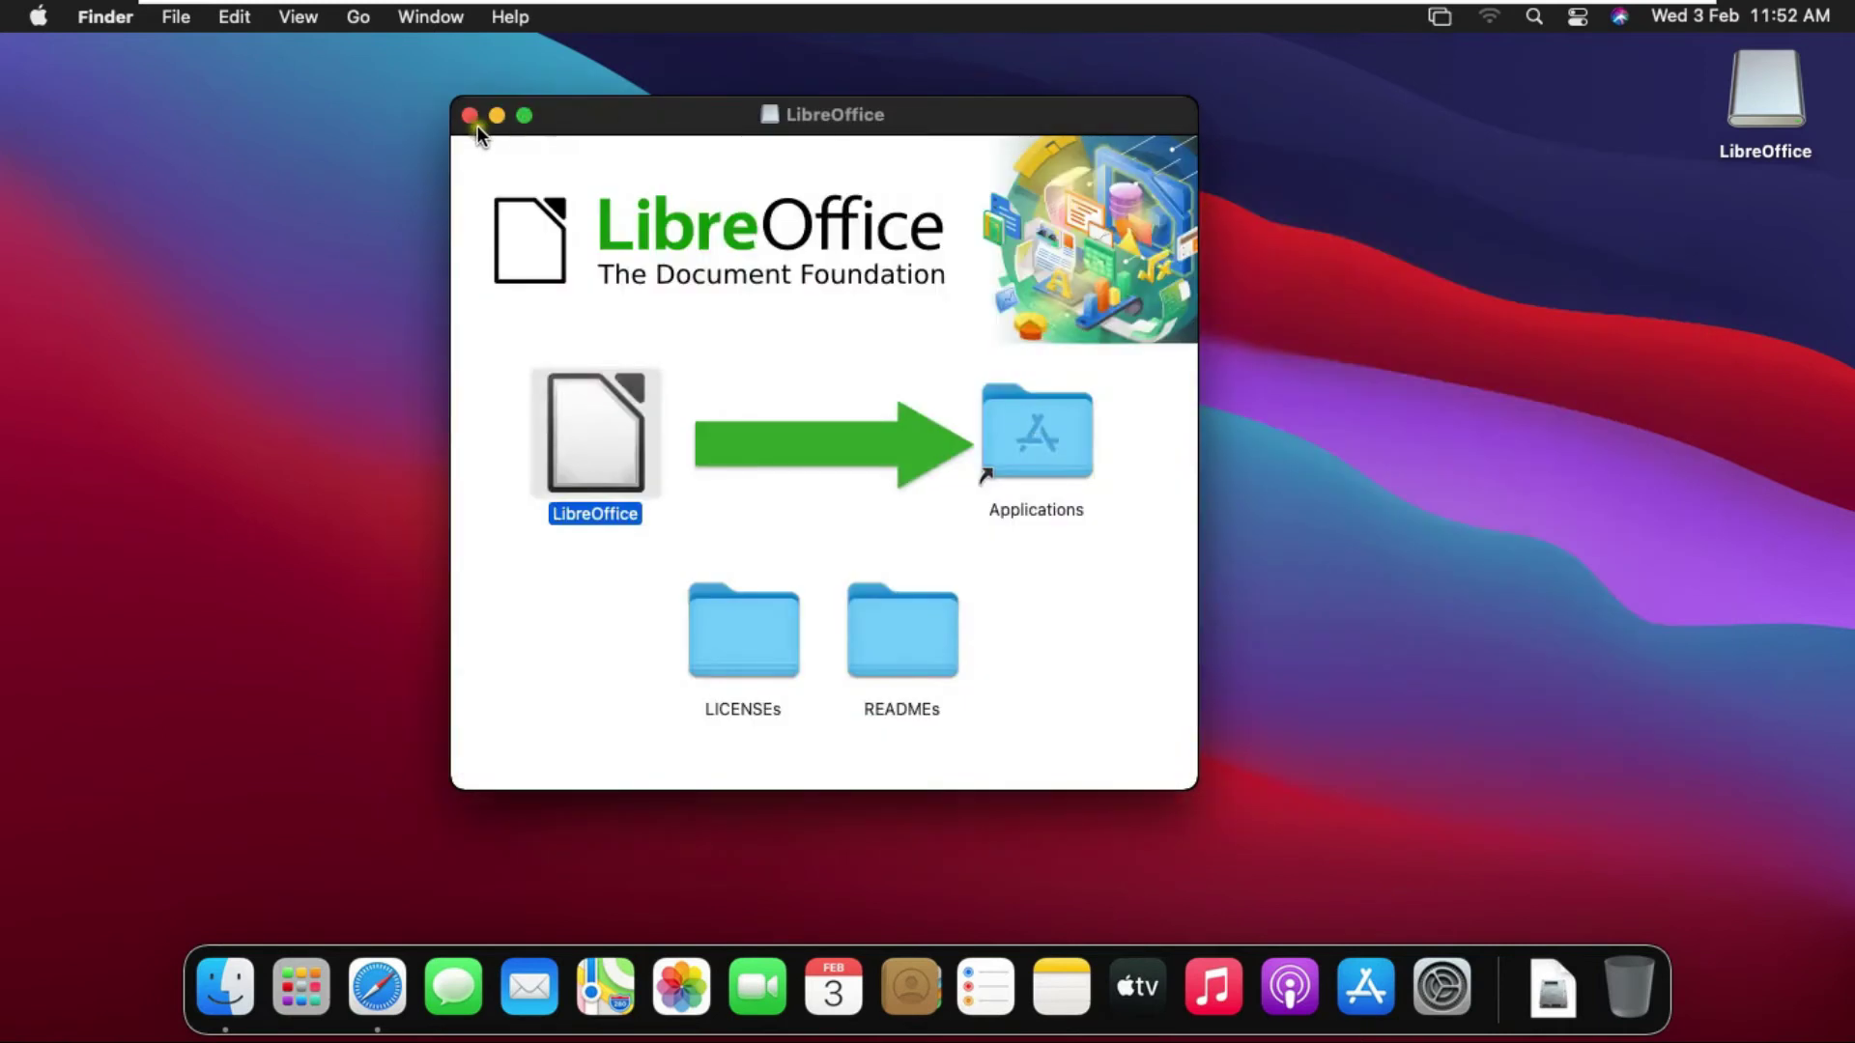
left_click(471, 118)
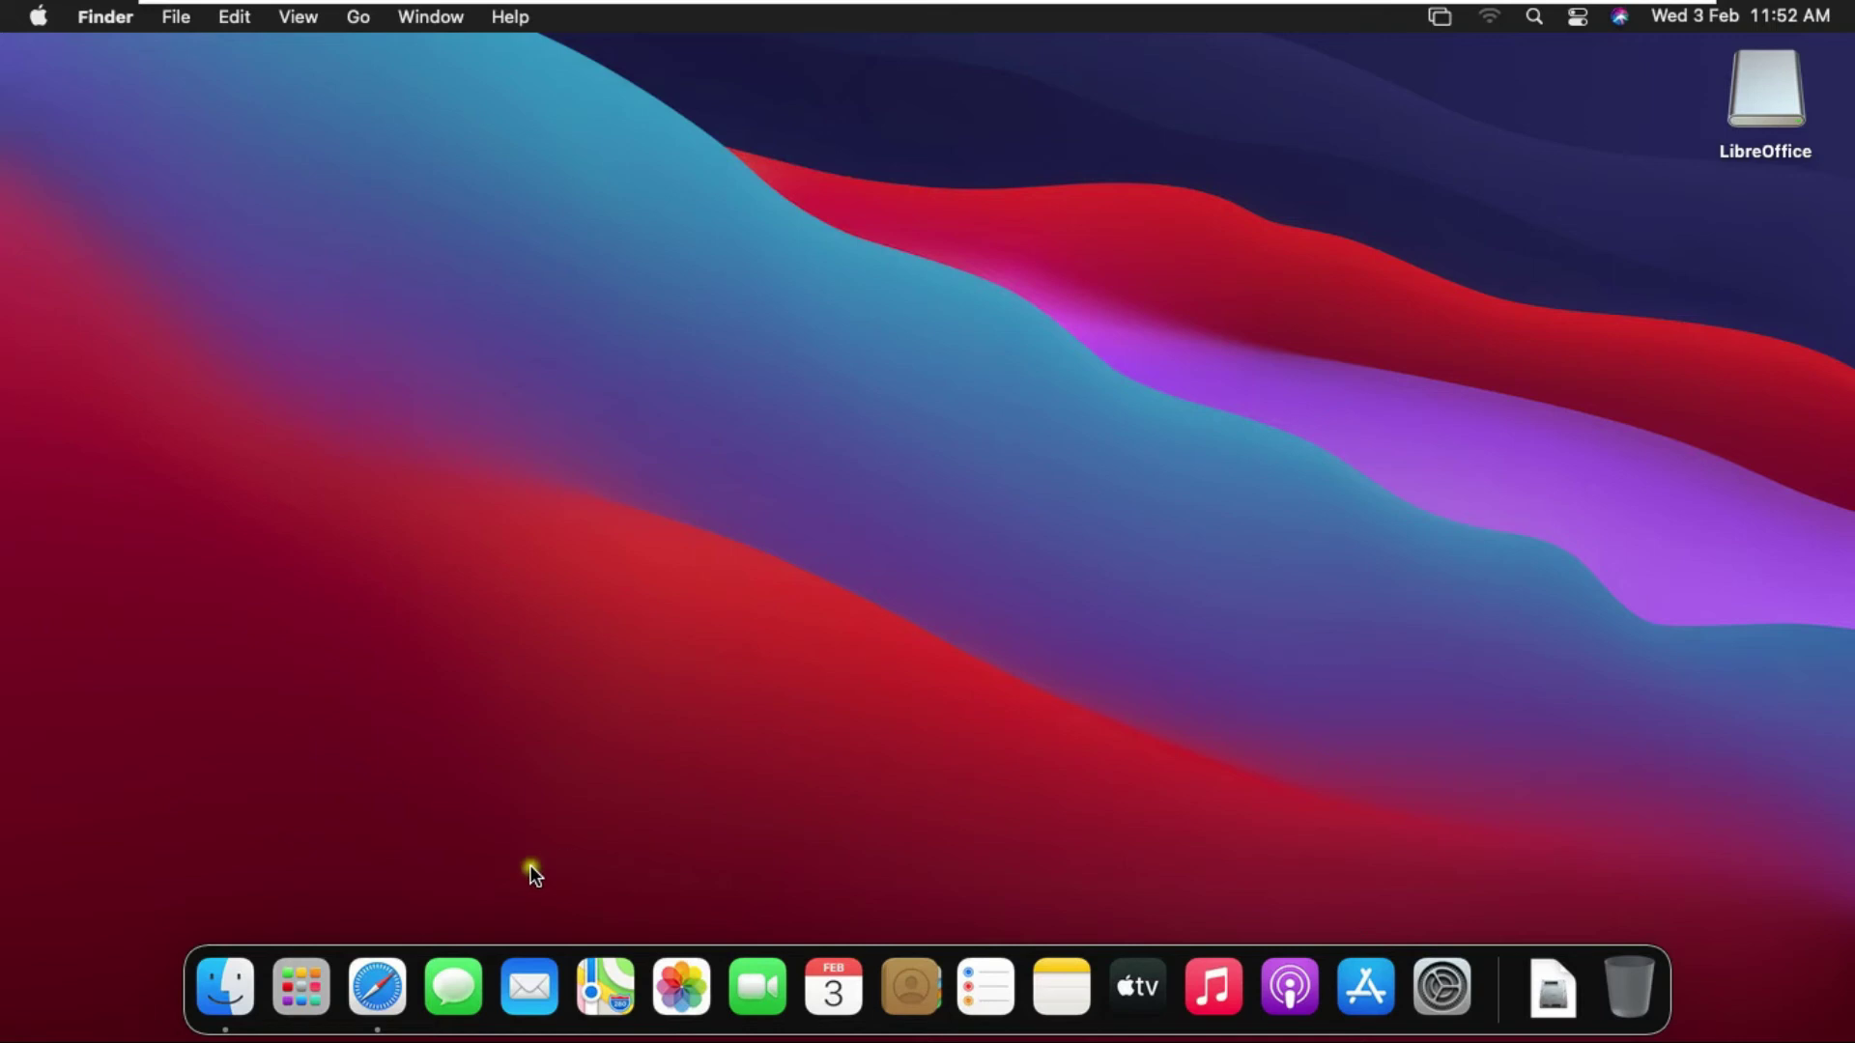
- Launch LibreOffice from Launchpad's second page and approve the Gatekeeper Open prompt
left_click(301, 981)
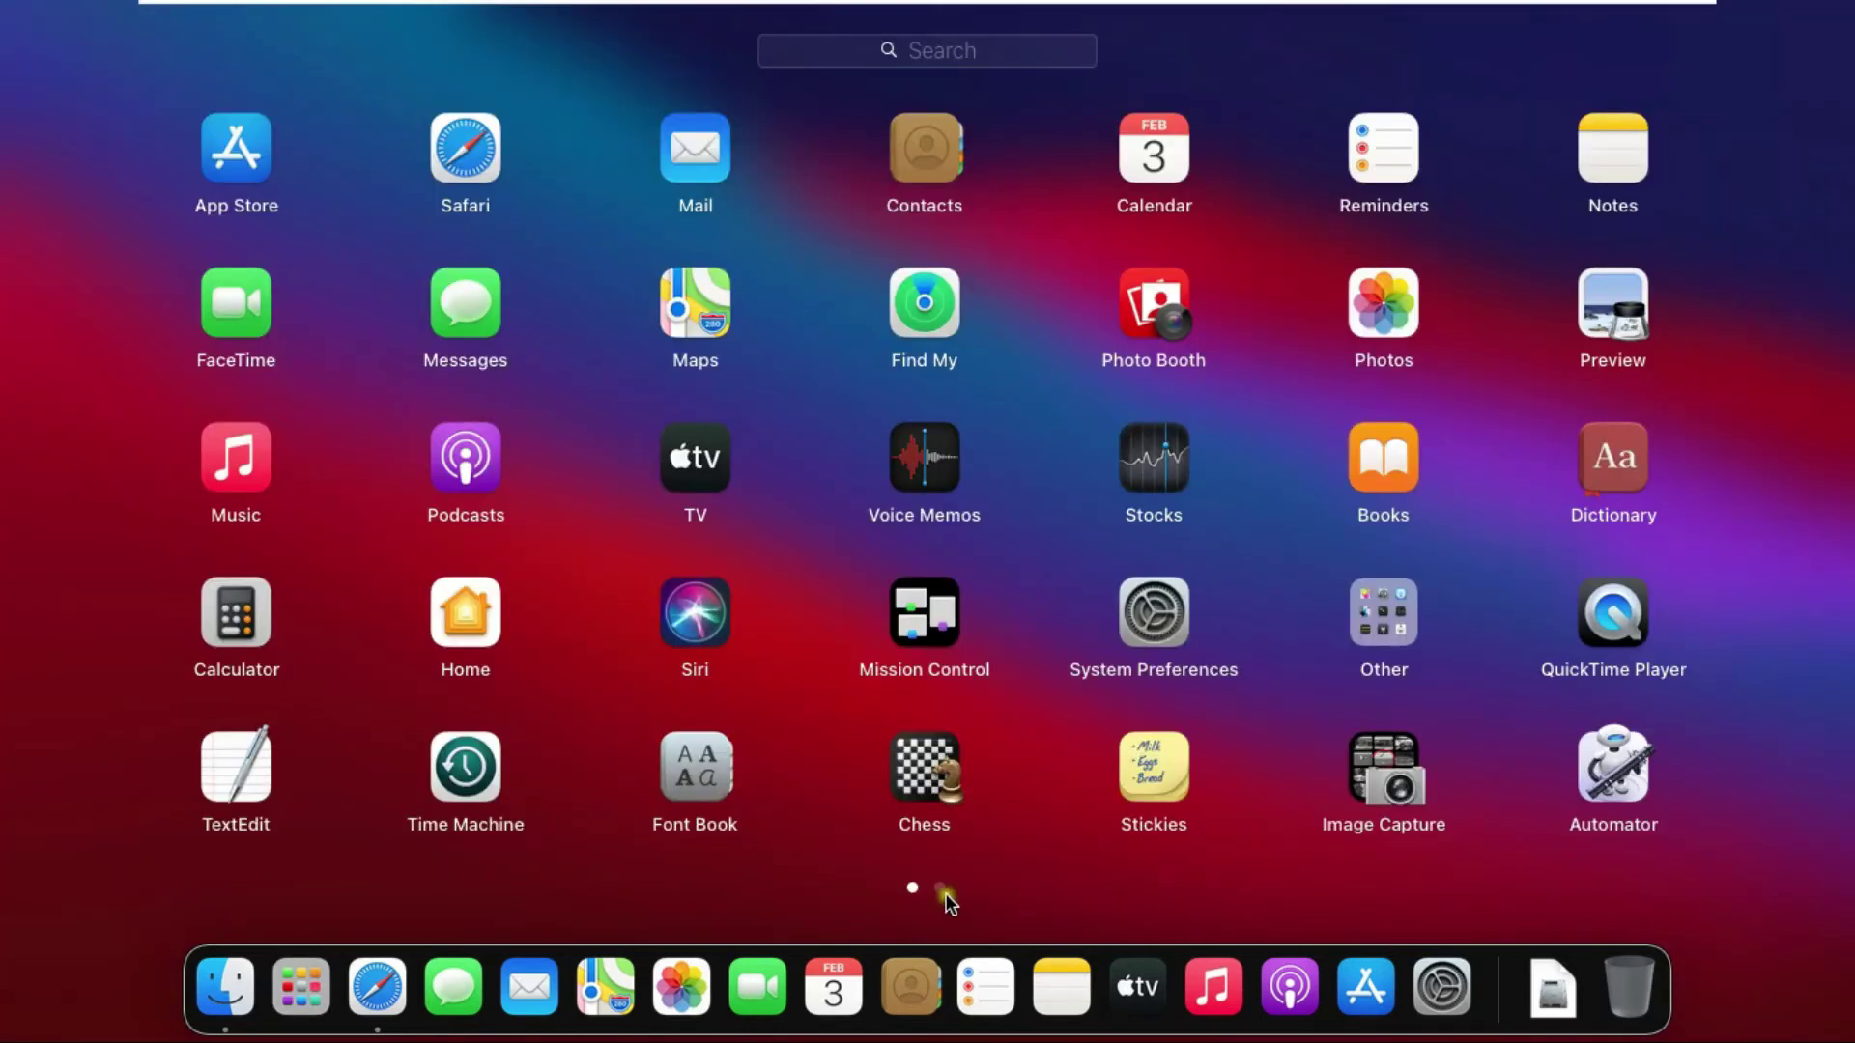
left_click(941, 890)
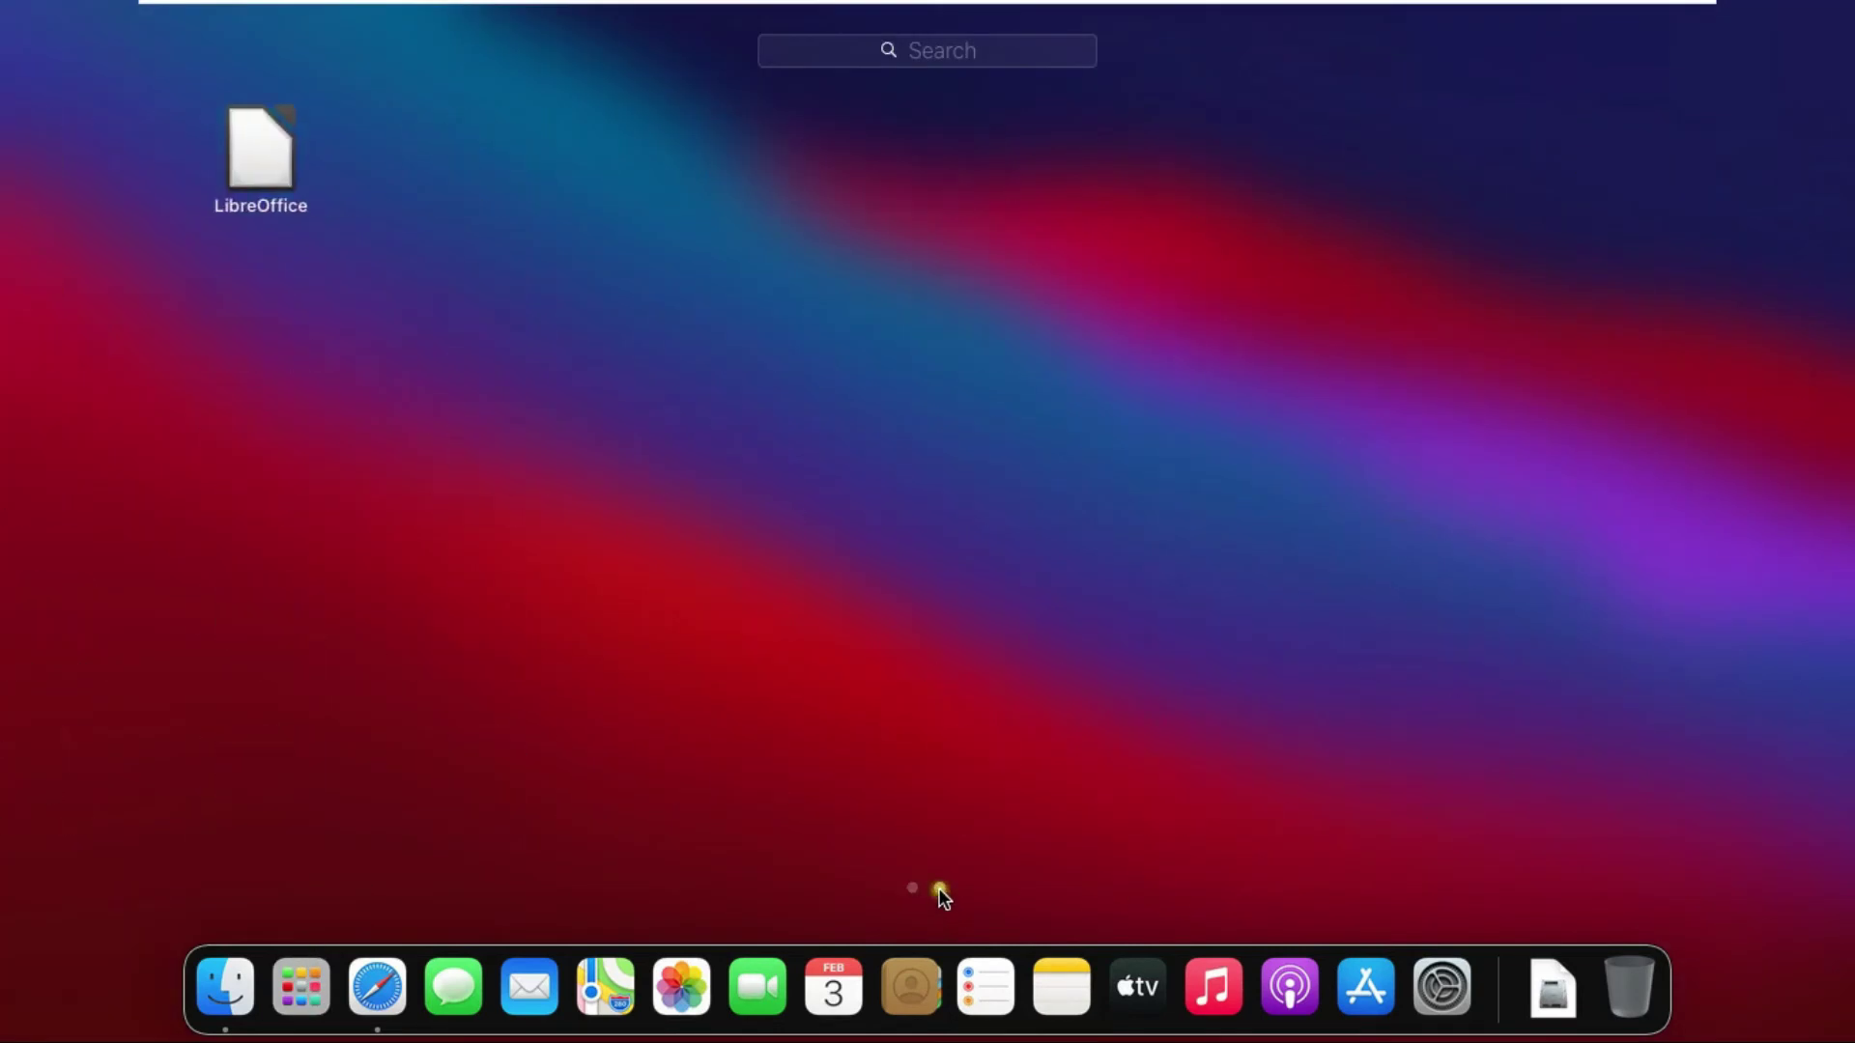
left_click(245, 166)
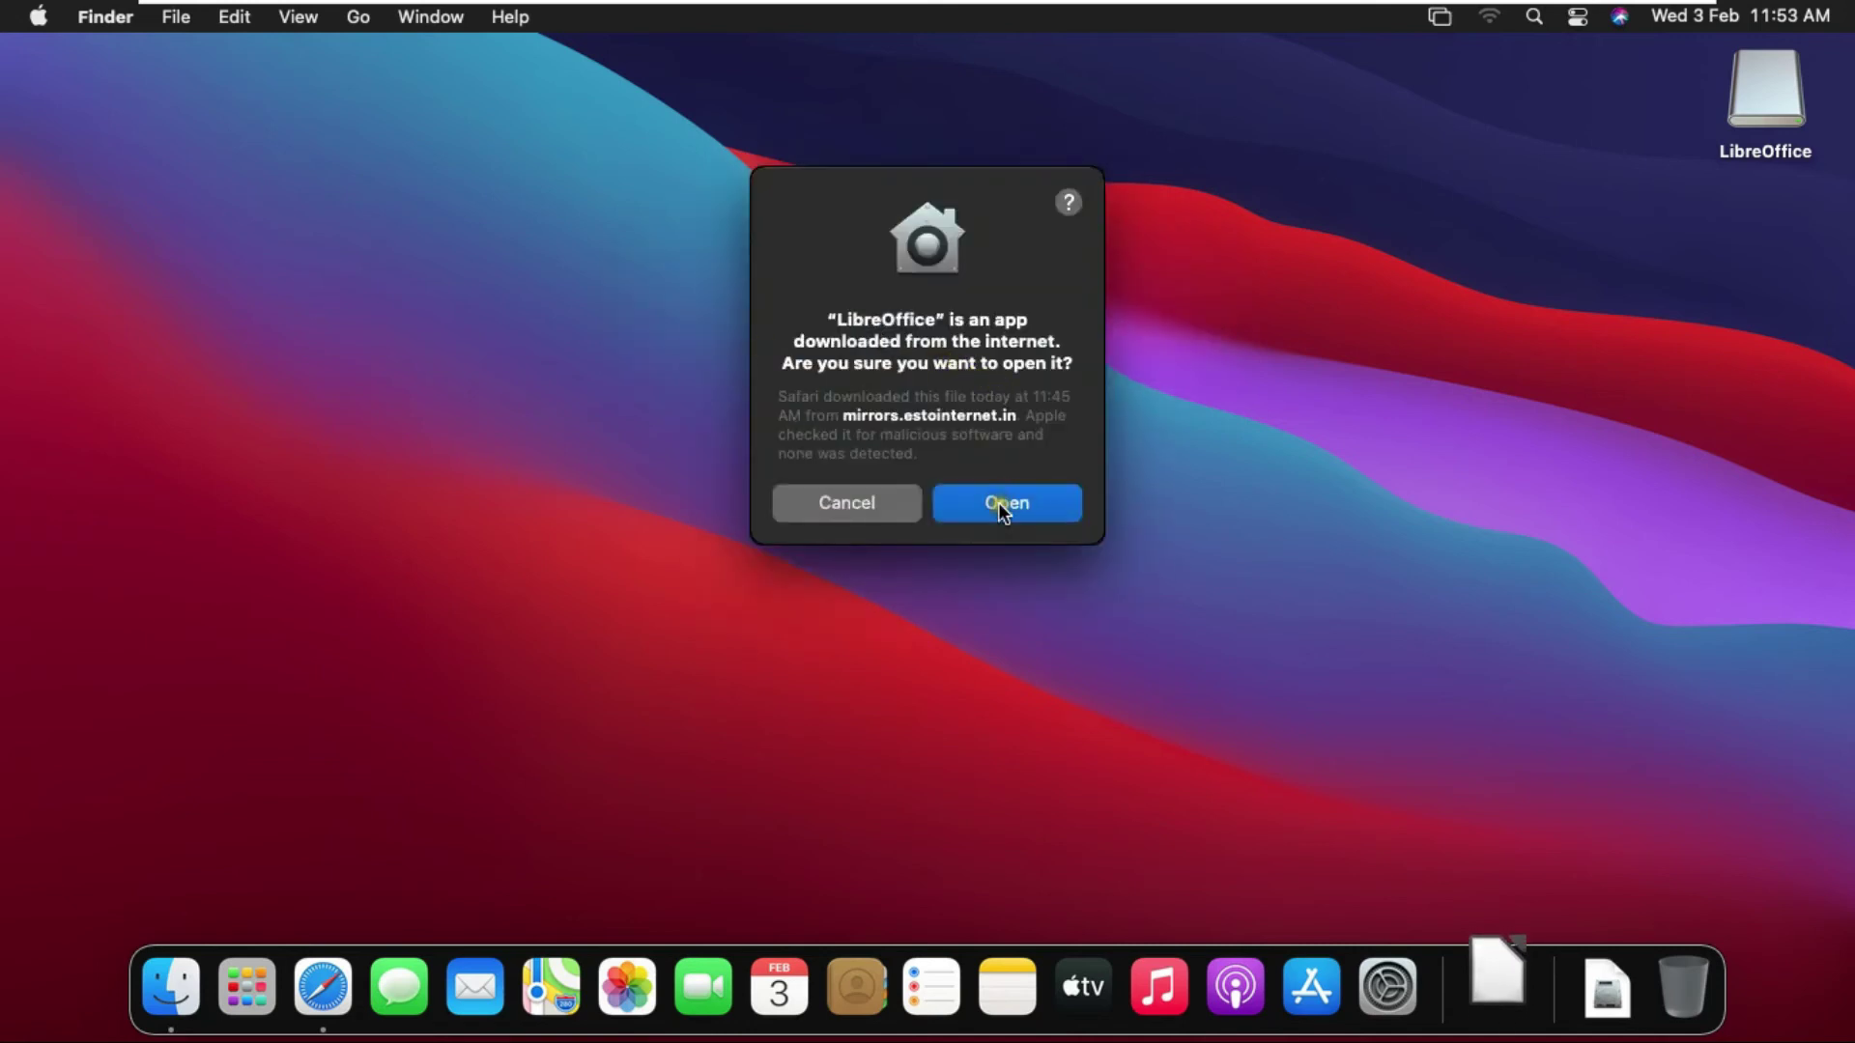
left_click(999, 507)
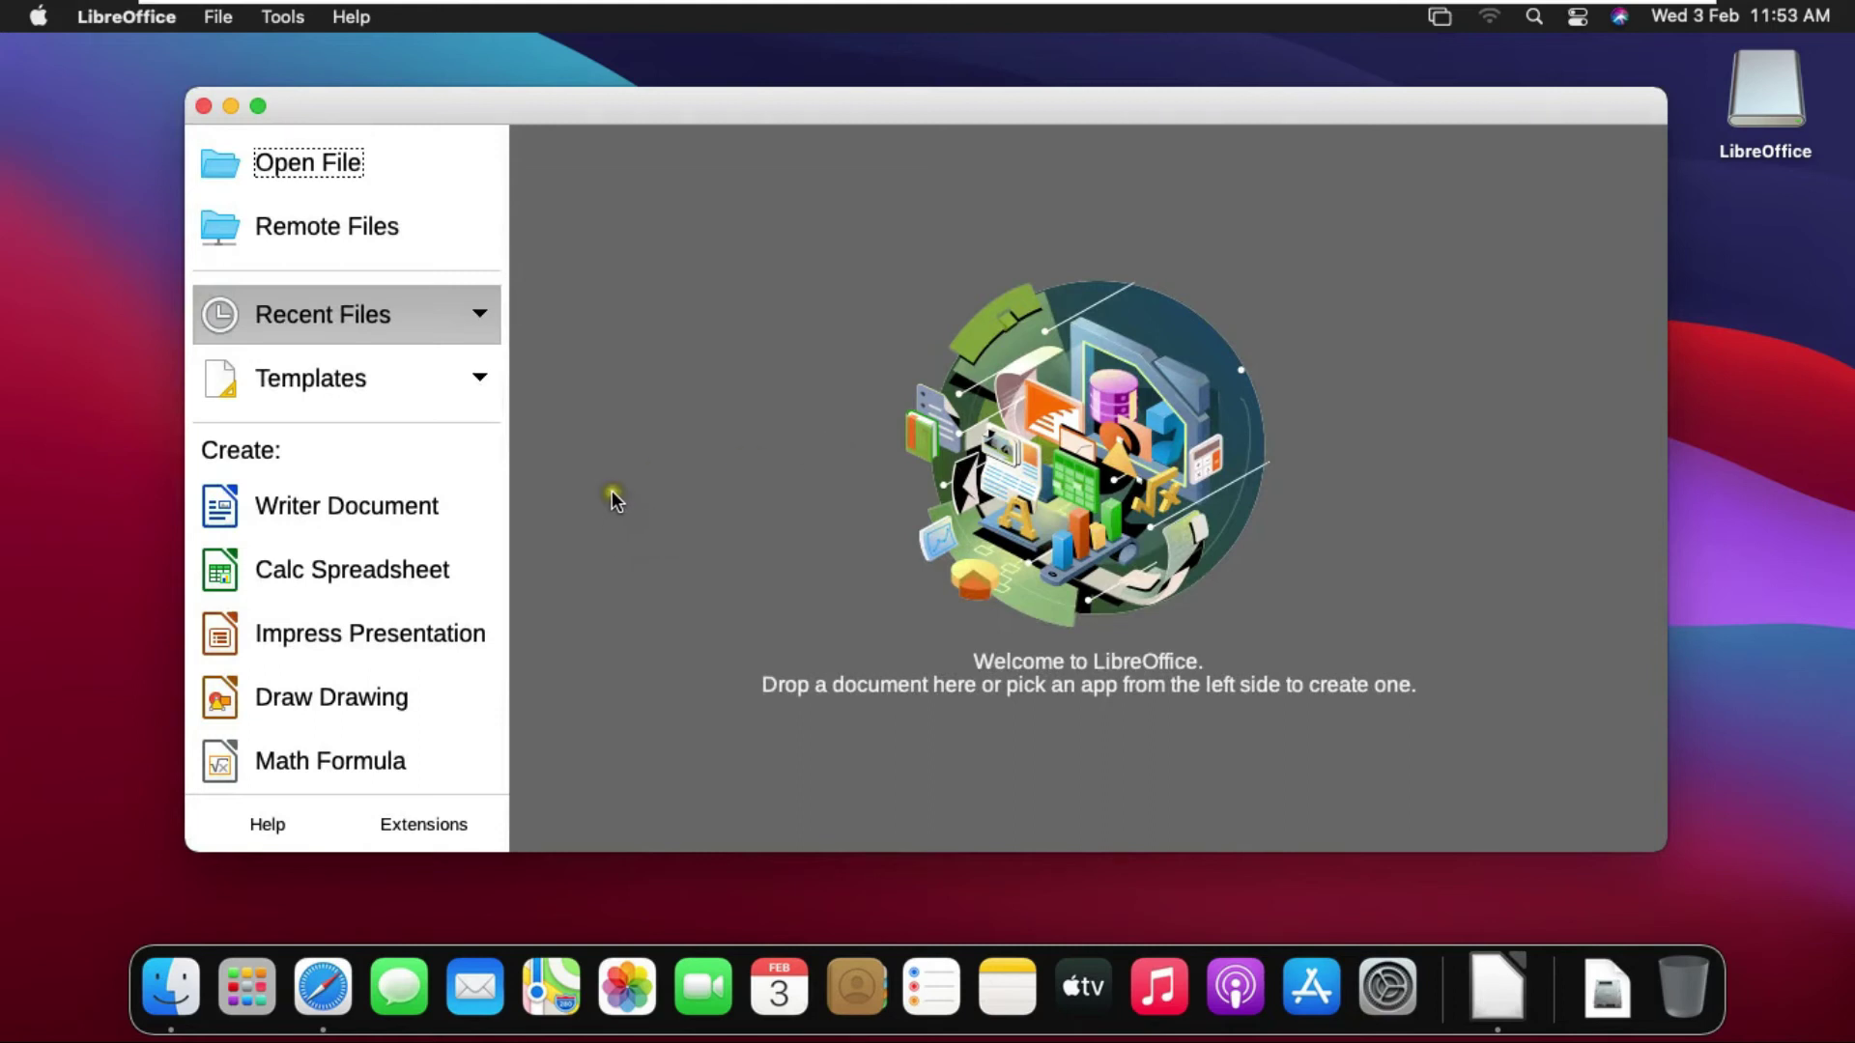
- Open a blank Writer document, dismiss Tip of the Day and the info bar, maximise, then close it
left_click(299, 510)
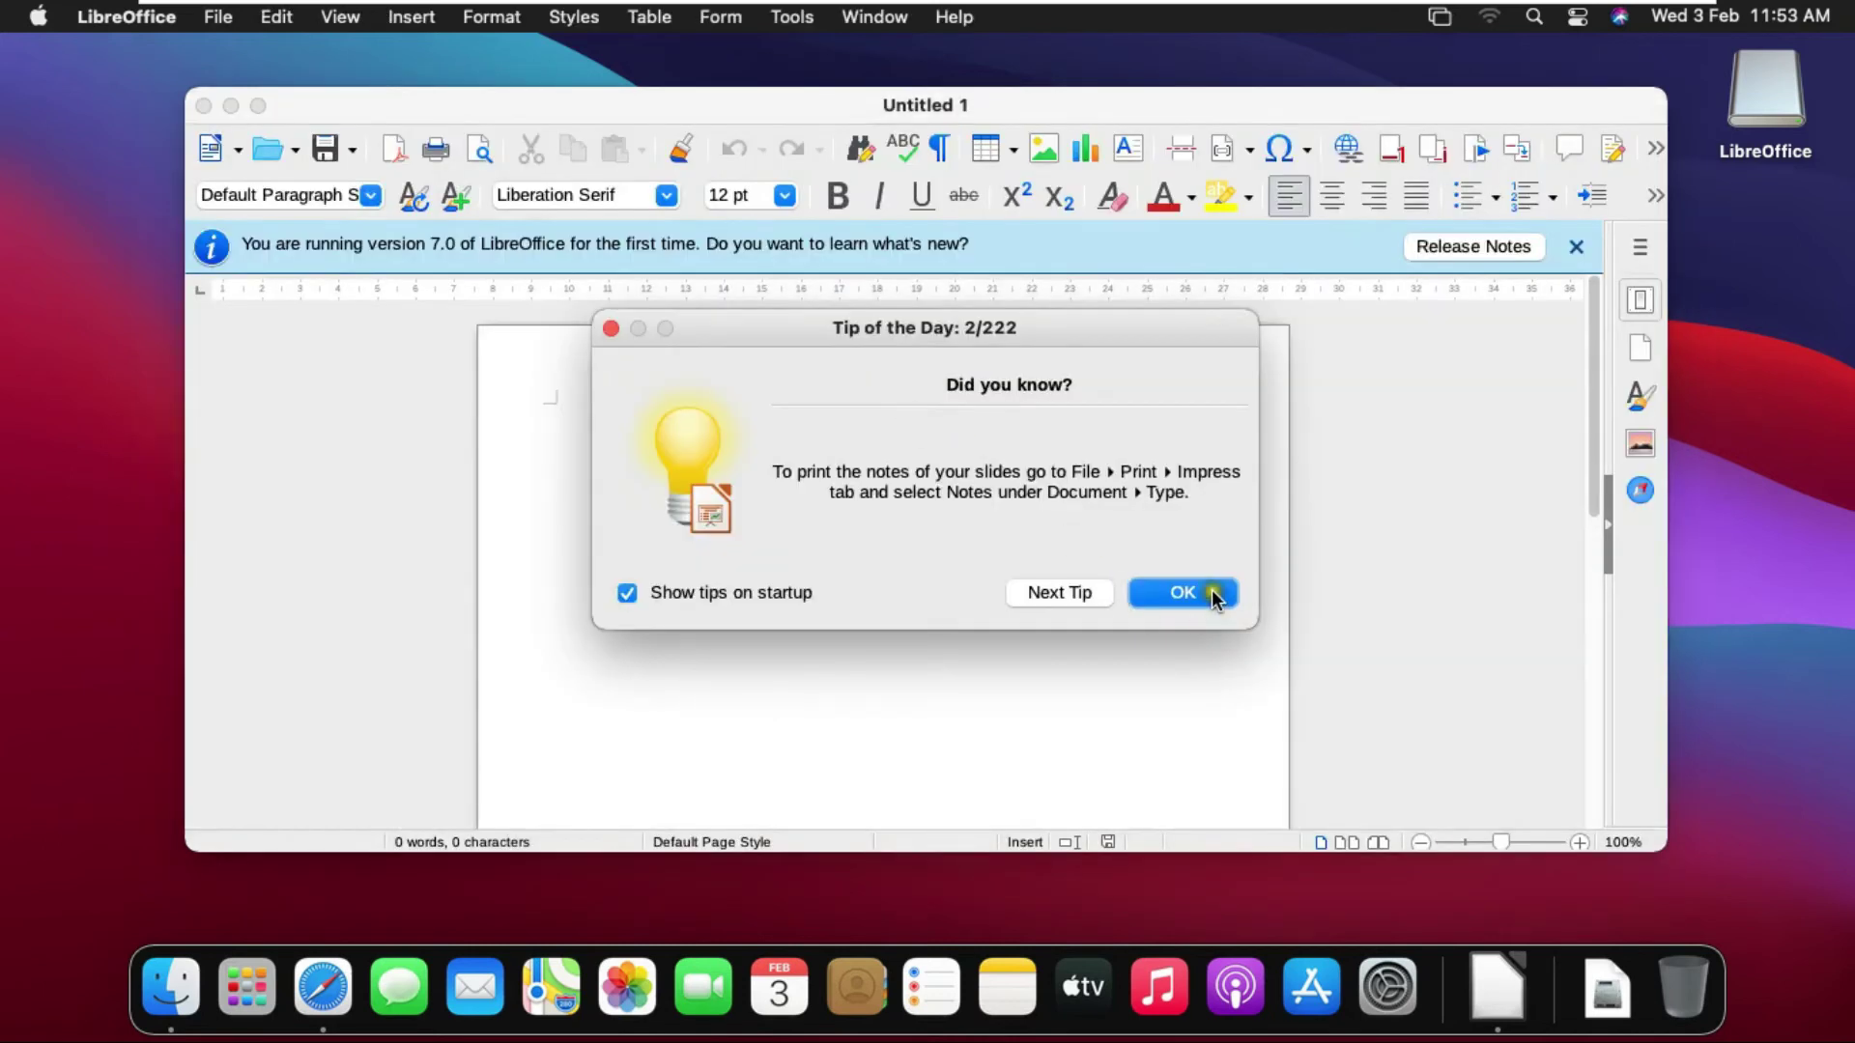
left_click(1211, 594)
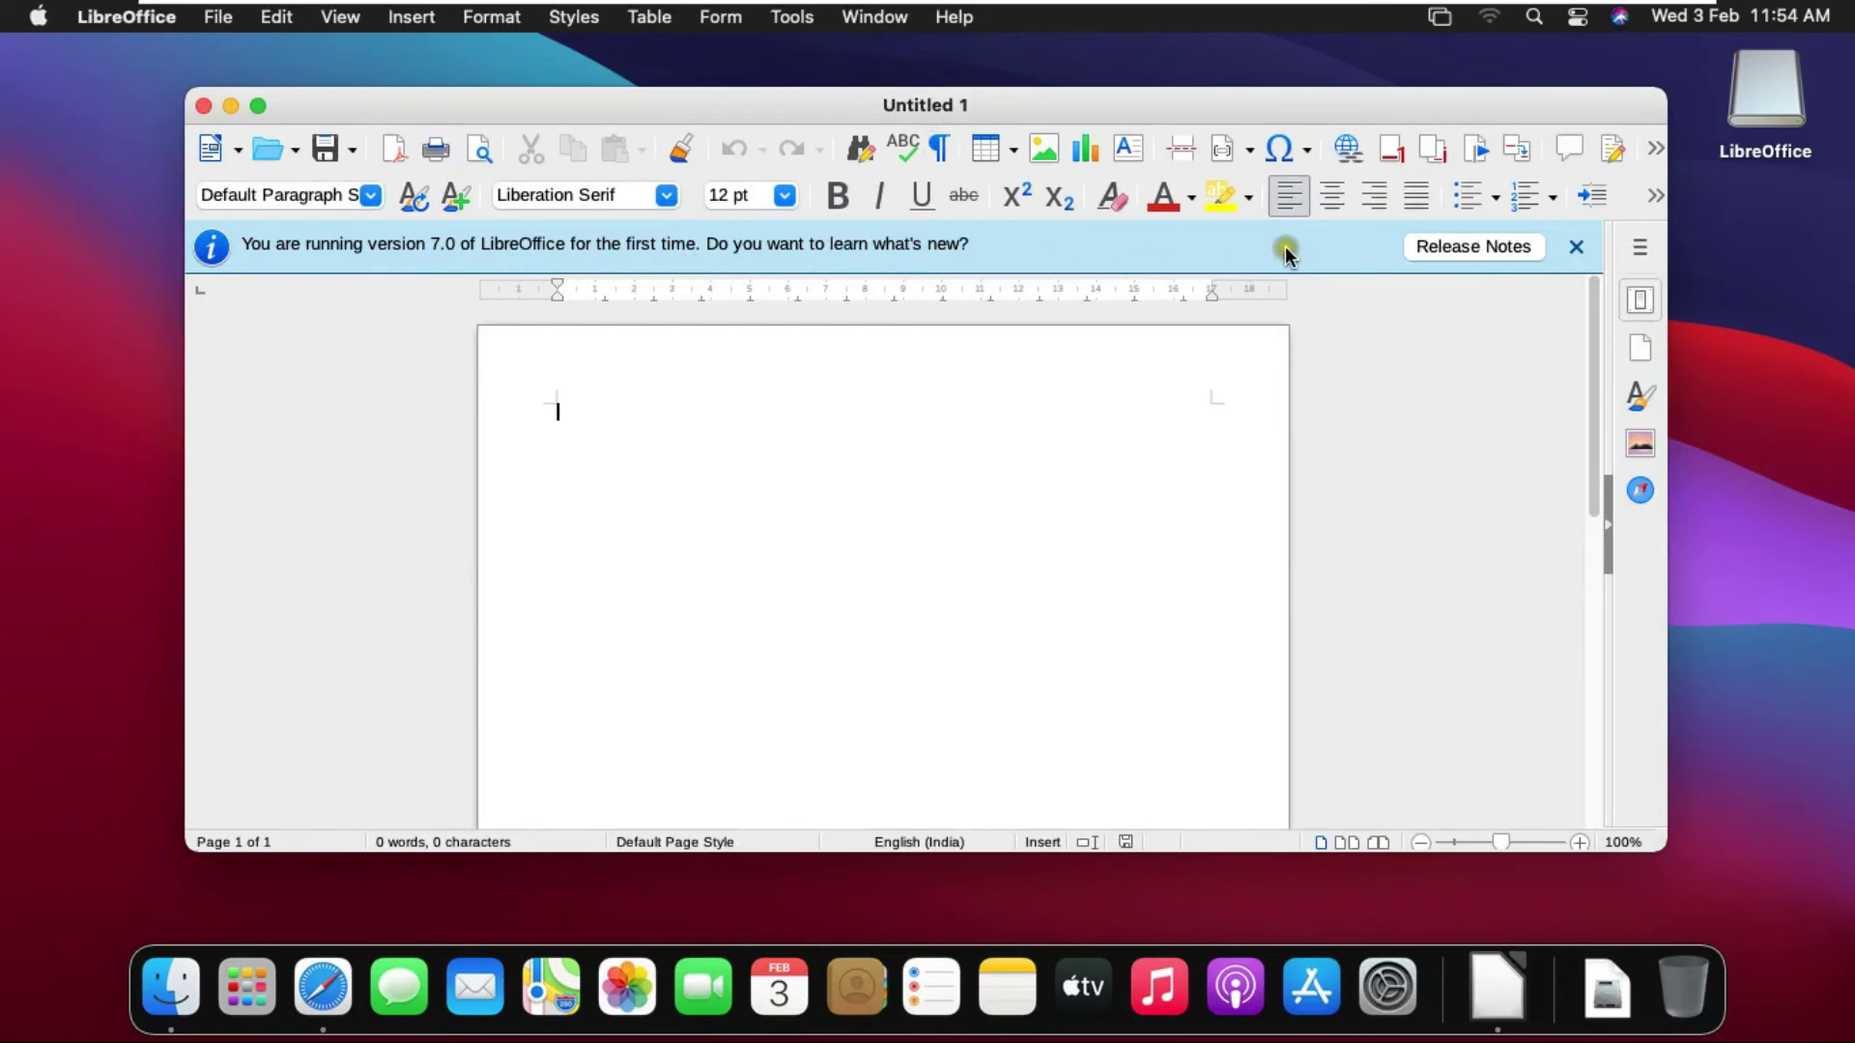
left_click(1576, 246)
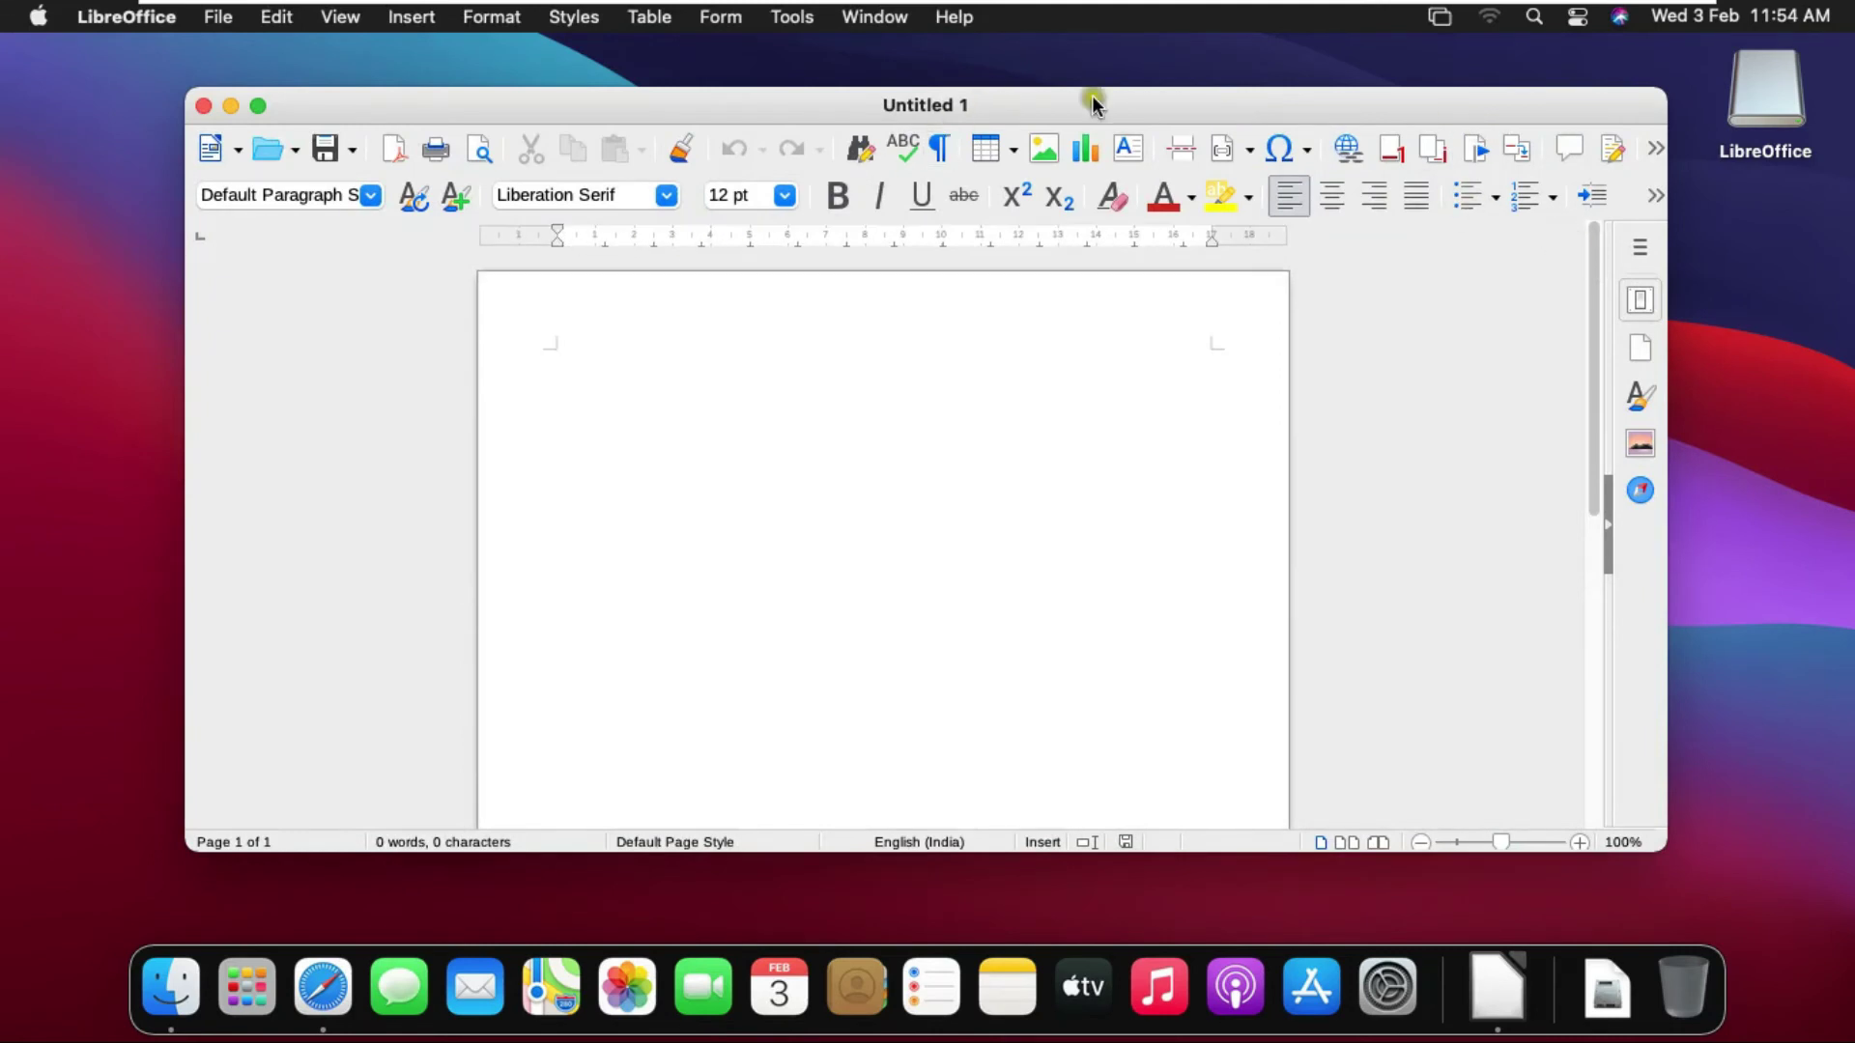
left_click(256, 105)
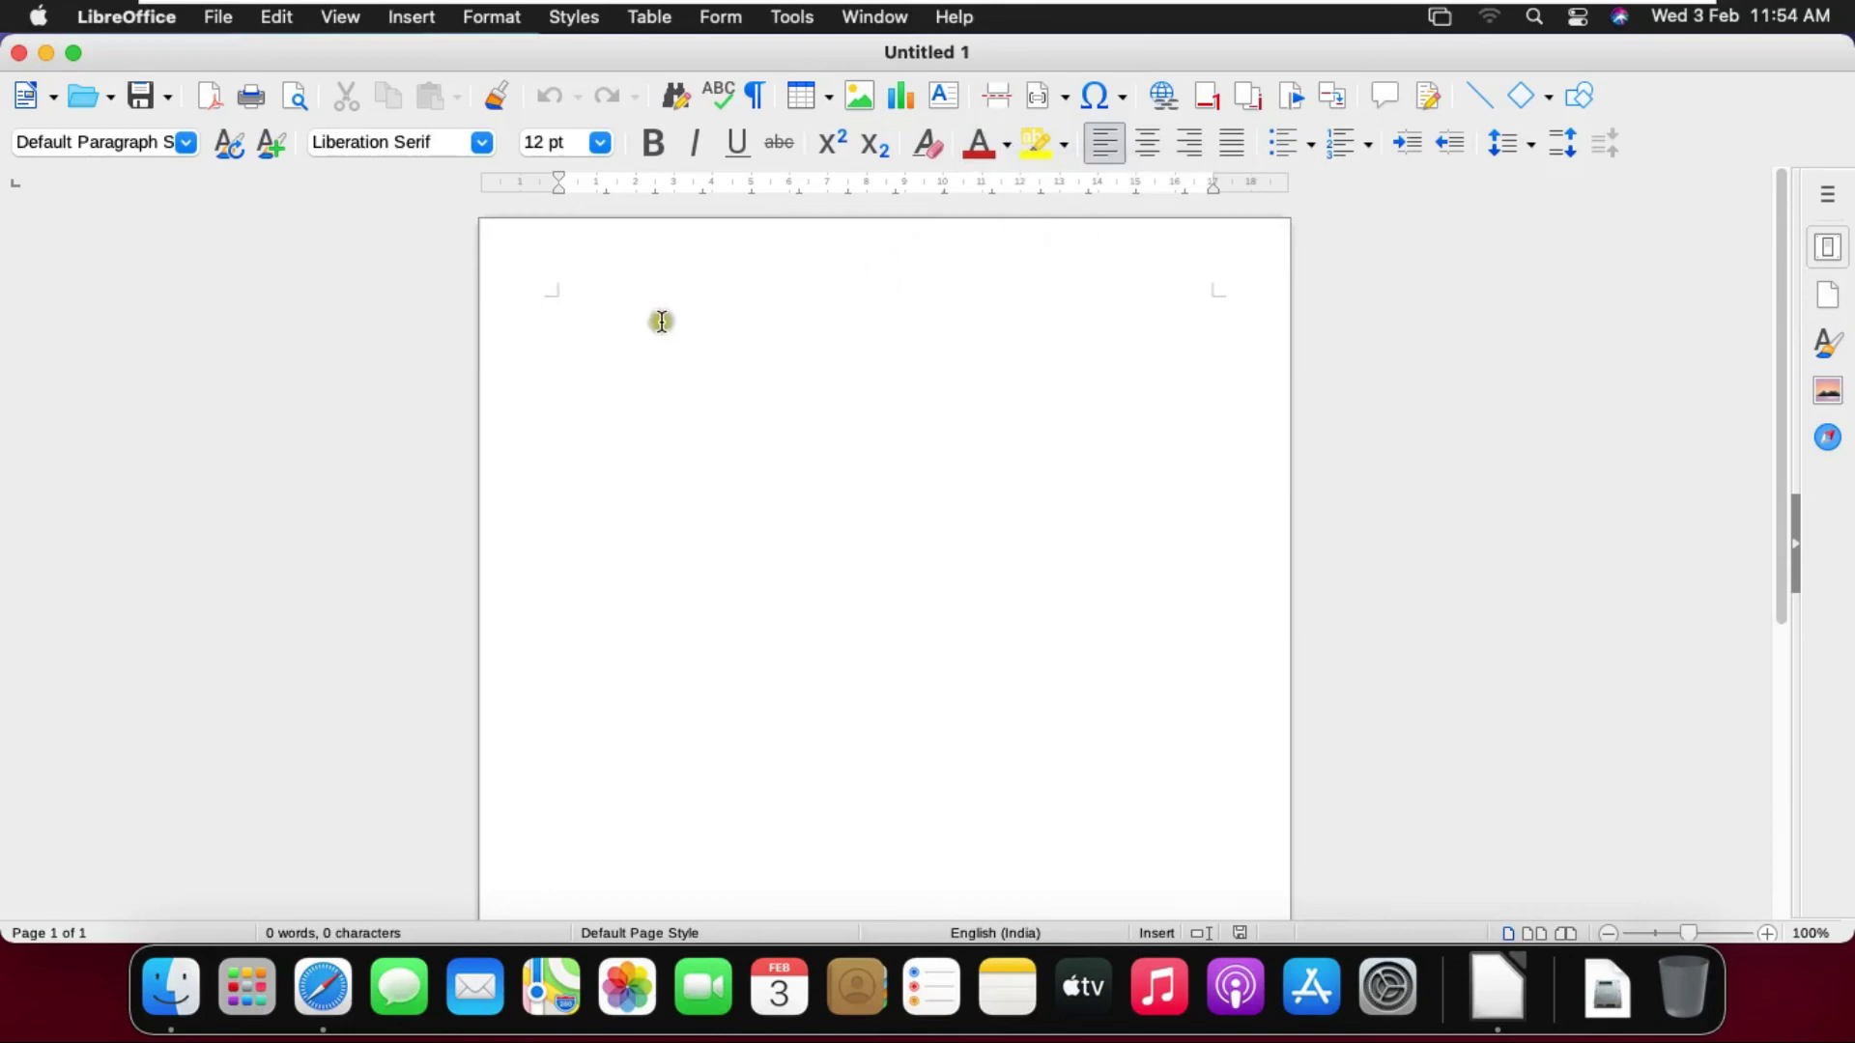
left_click(19, 53)
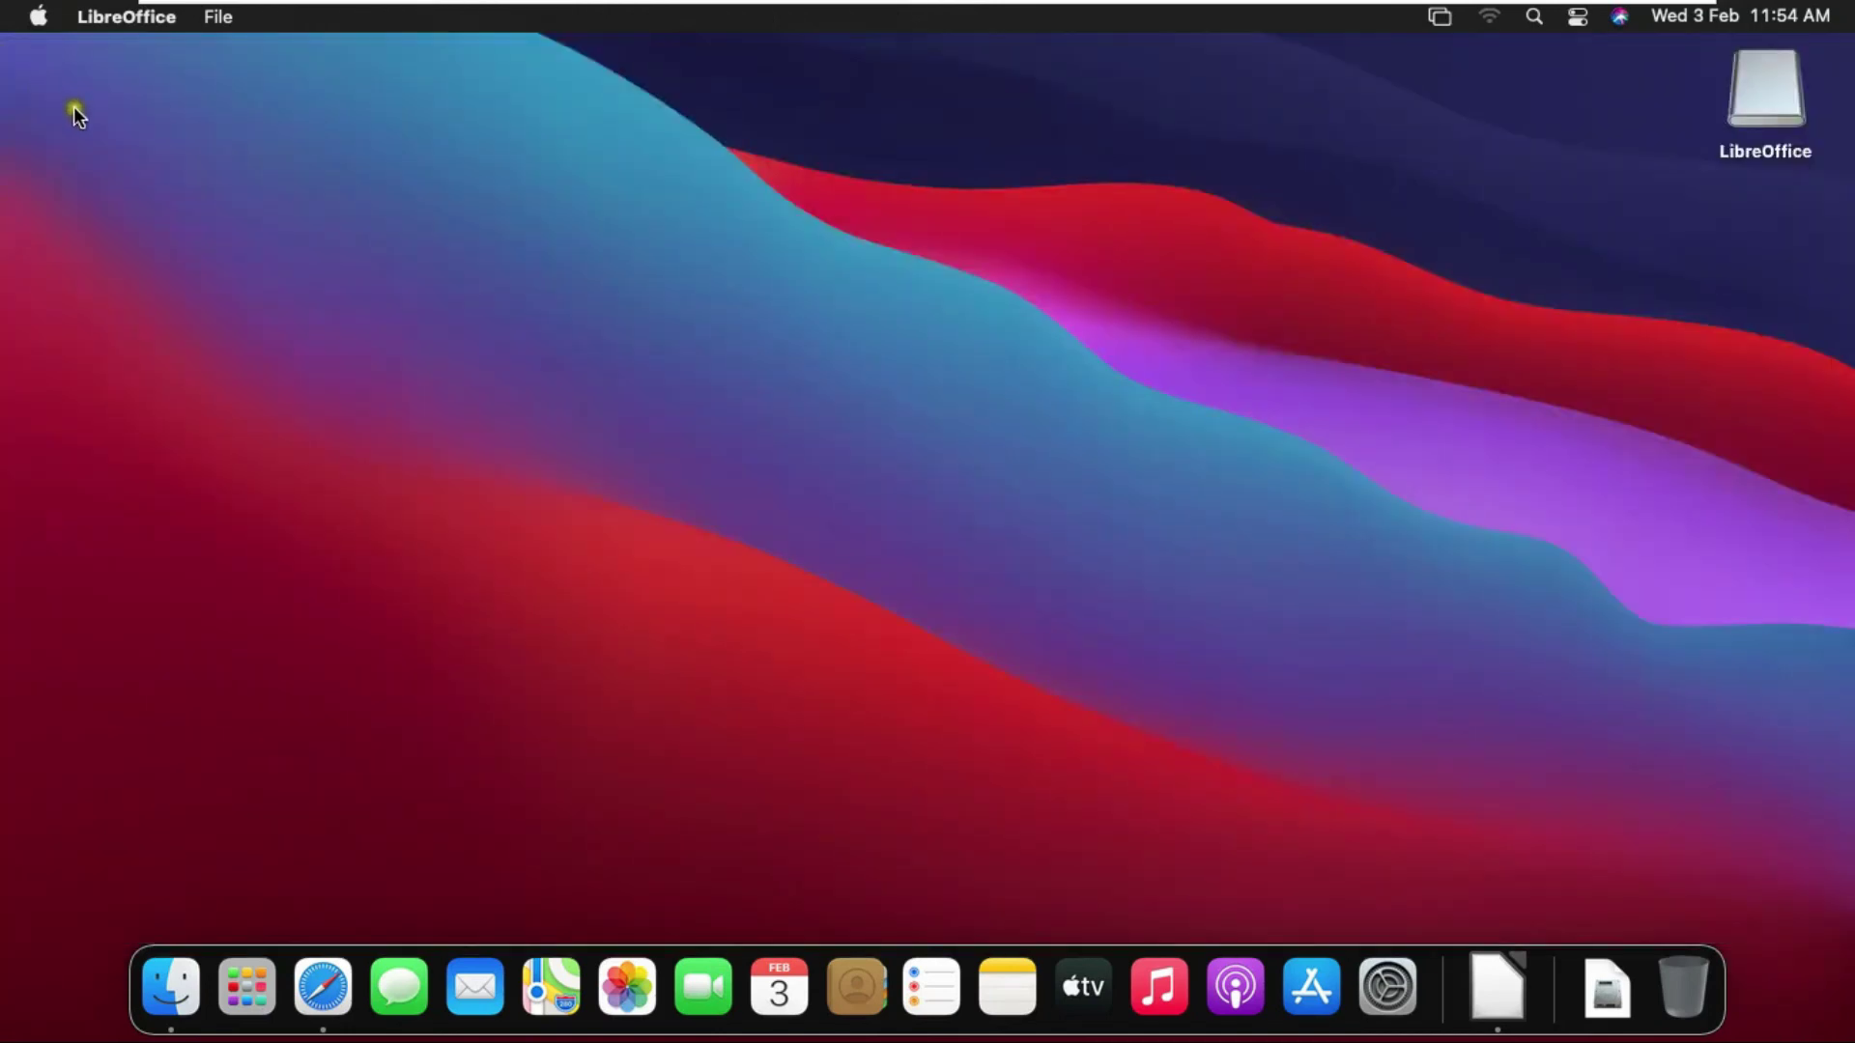
- Create a new Calc spreadsheet from the Start Center and maximise its window
left_click(1476, 970)
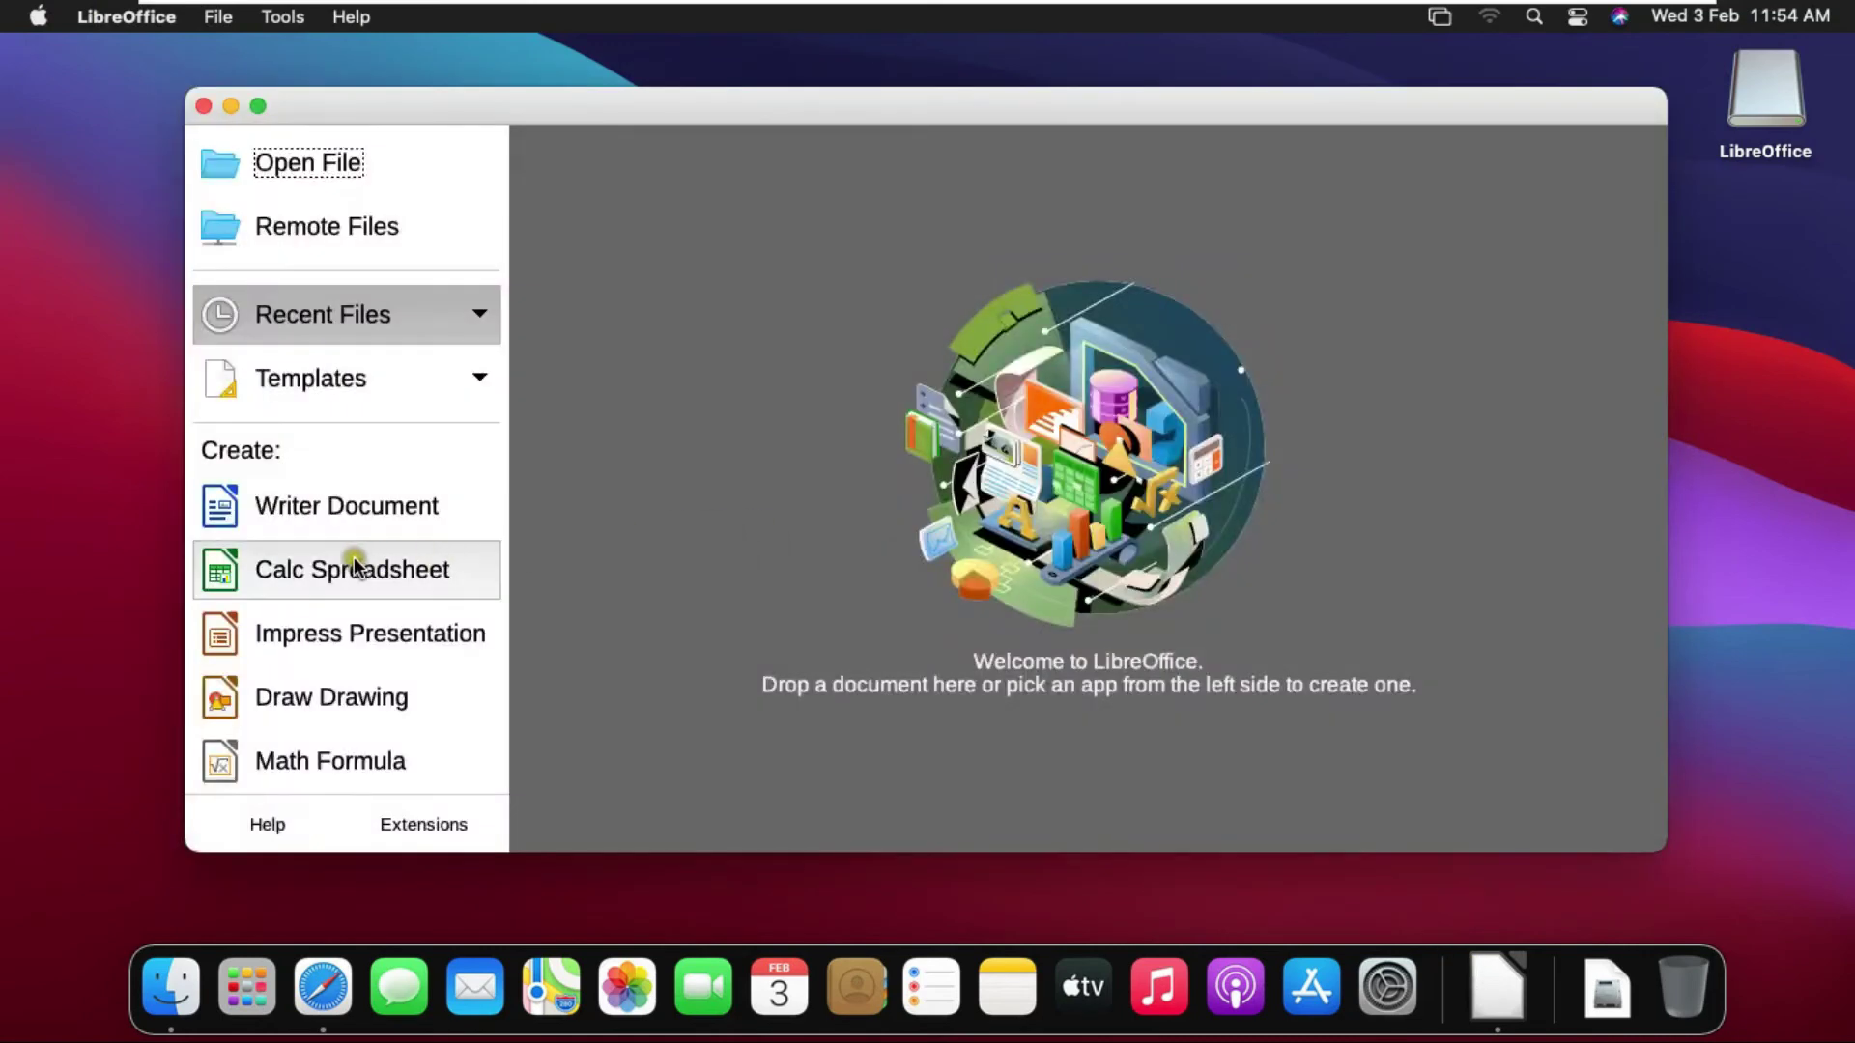
left_click(383, 584)
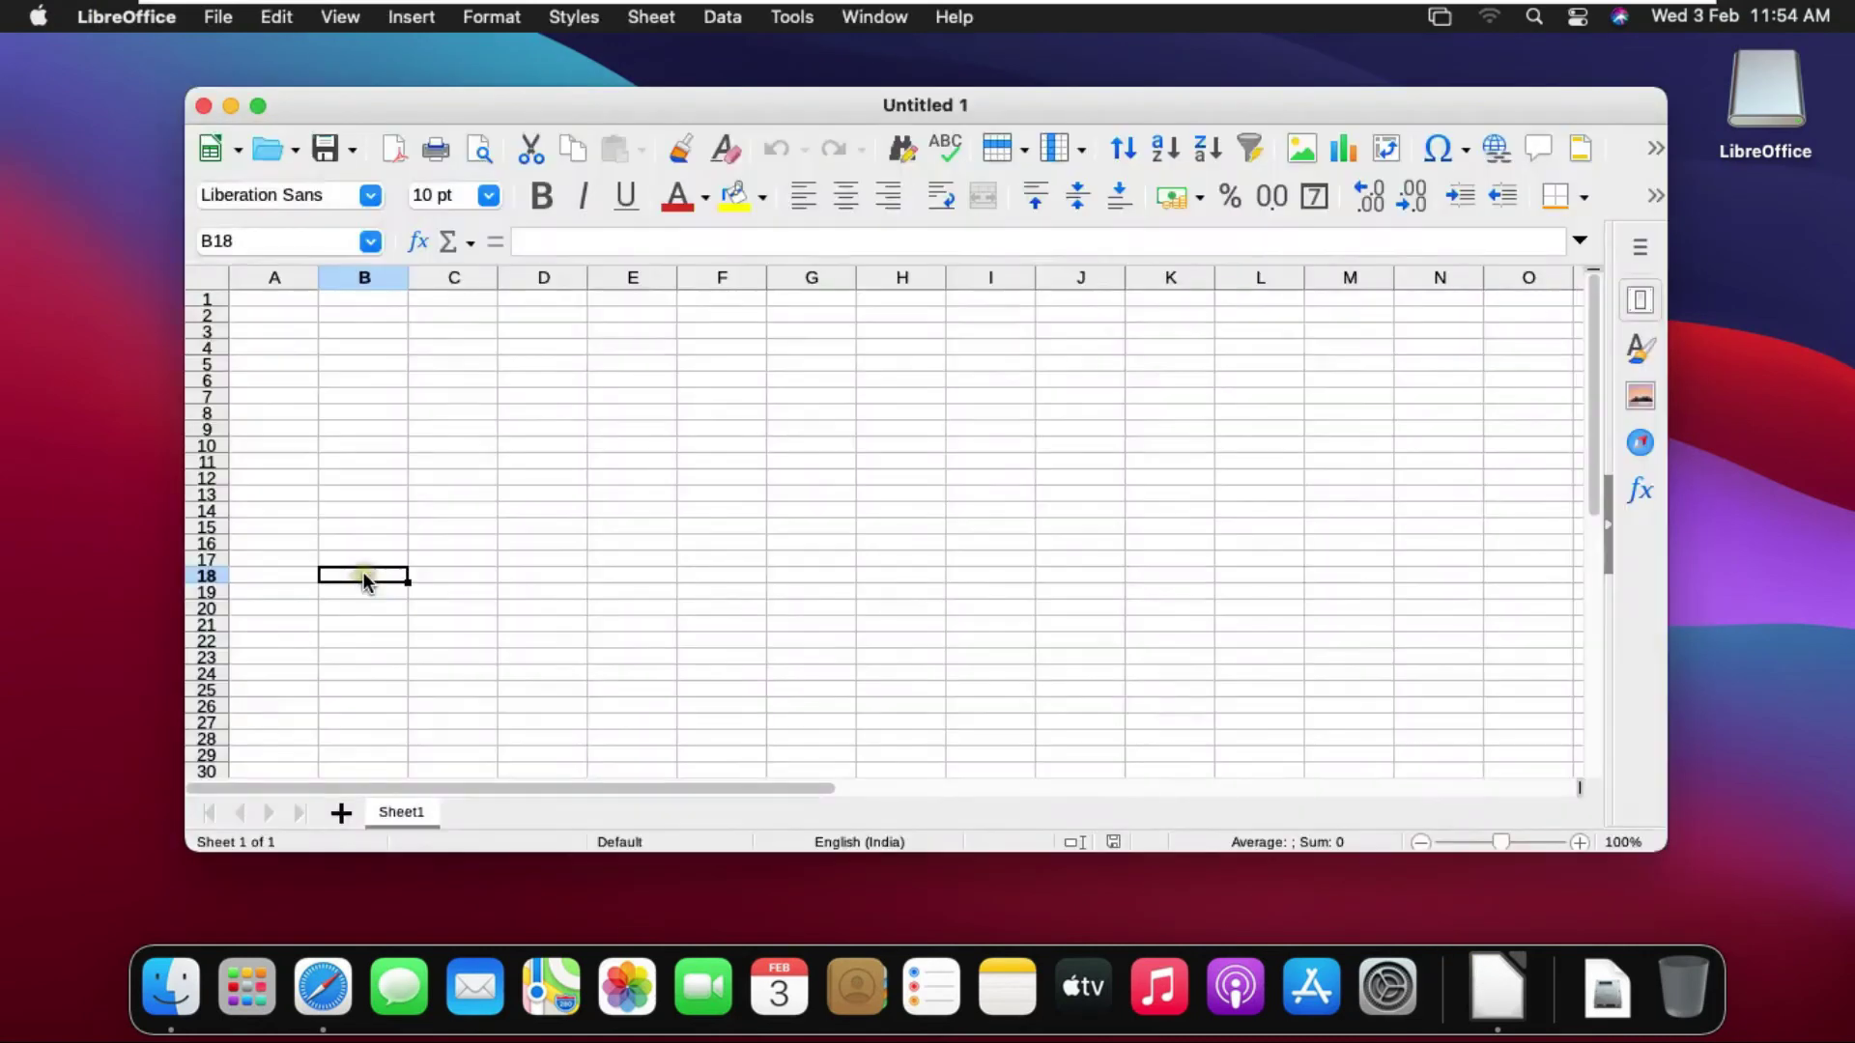
left_click(259, 107)
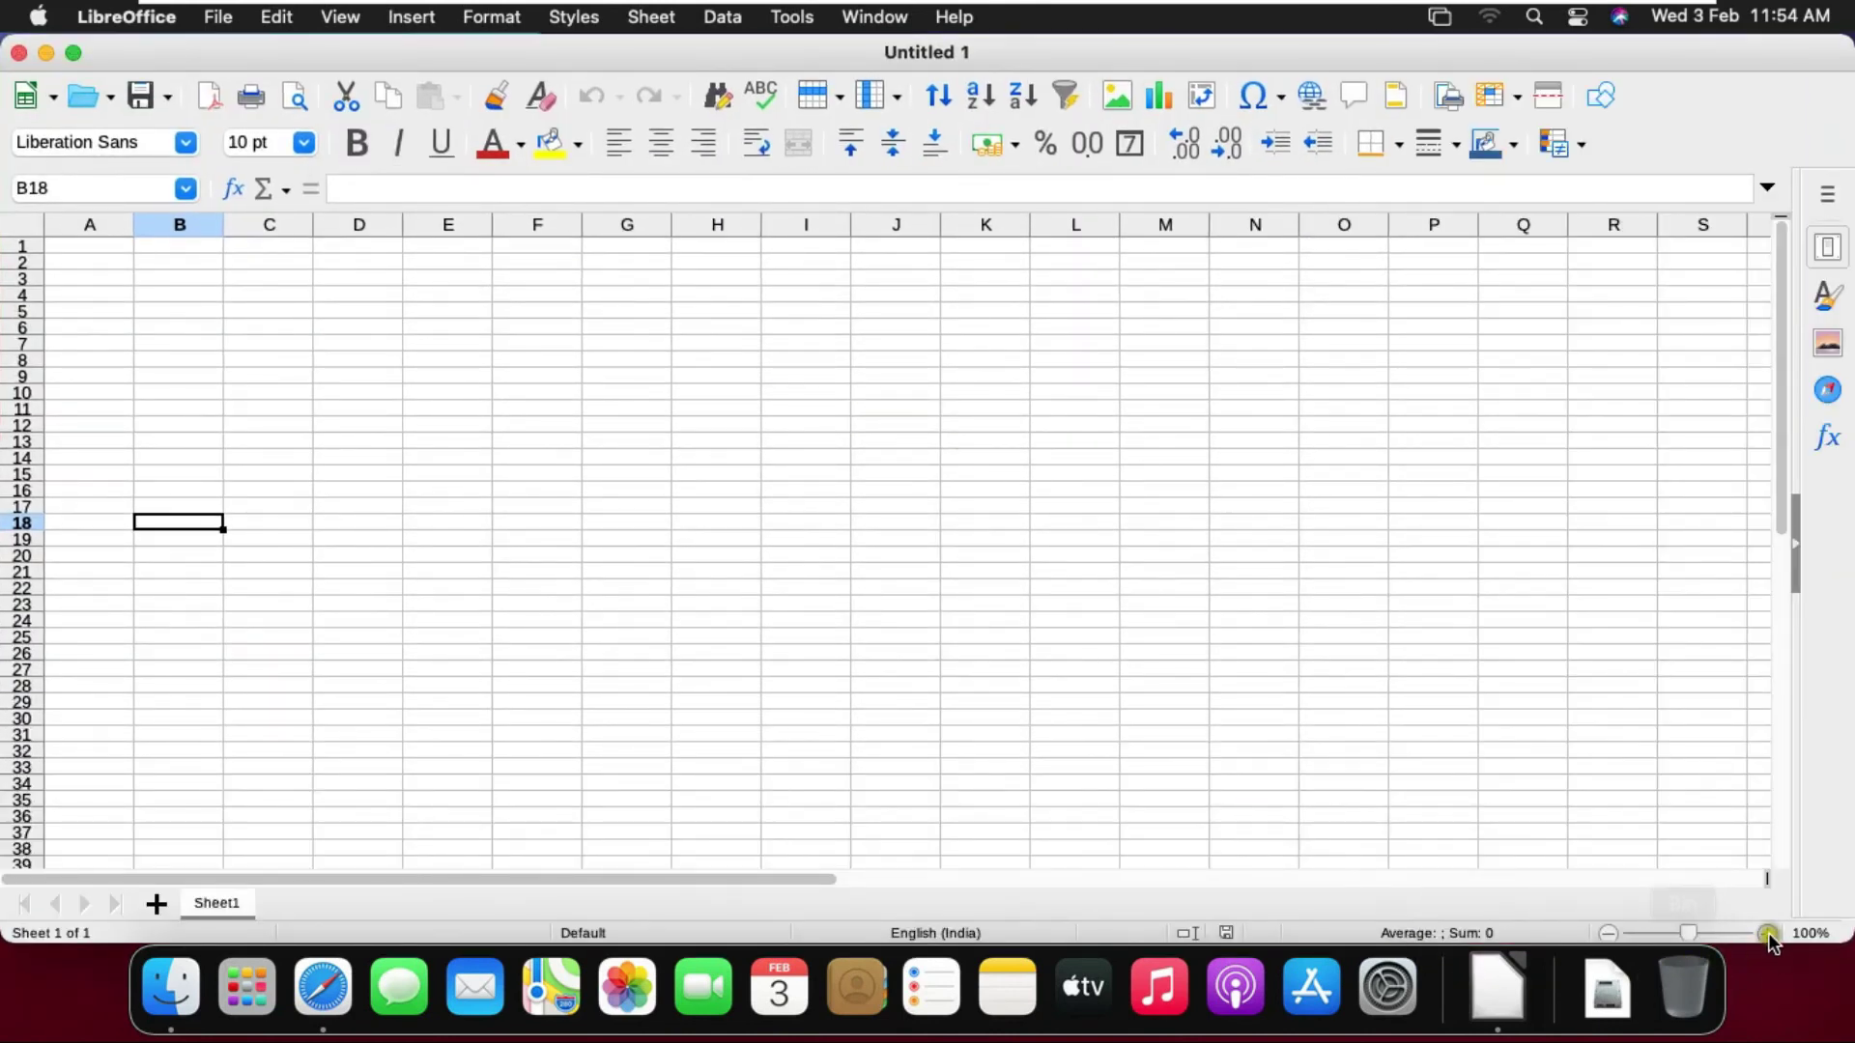
- Zoom the sheet to 140%, select cells A8 and C8, then close the spreadsheet
left_click(1766, 931)
triple_click(1766, 931)
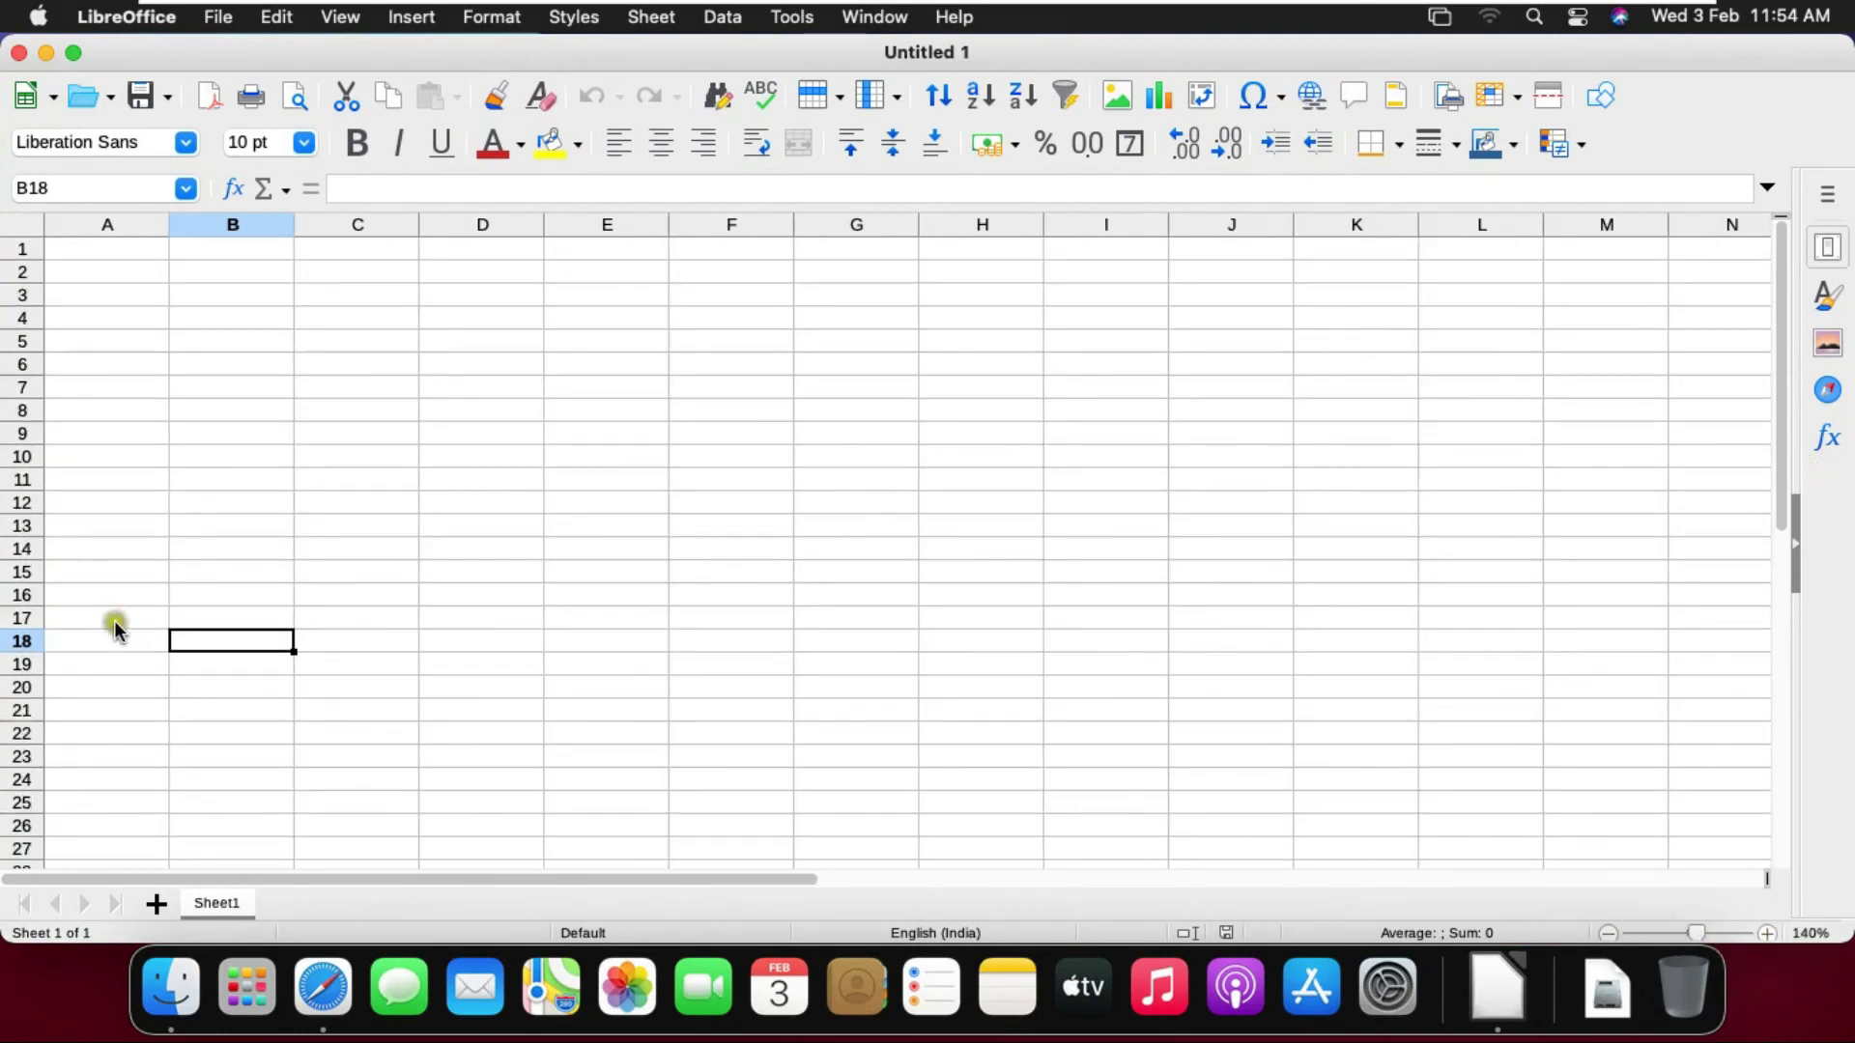
left_click(103, 421)
left_click(385, 416)
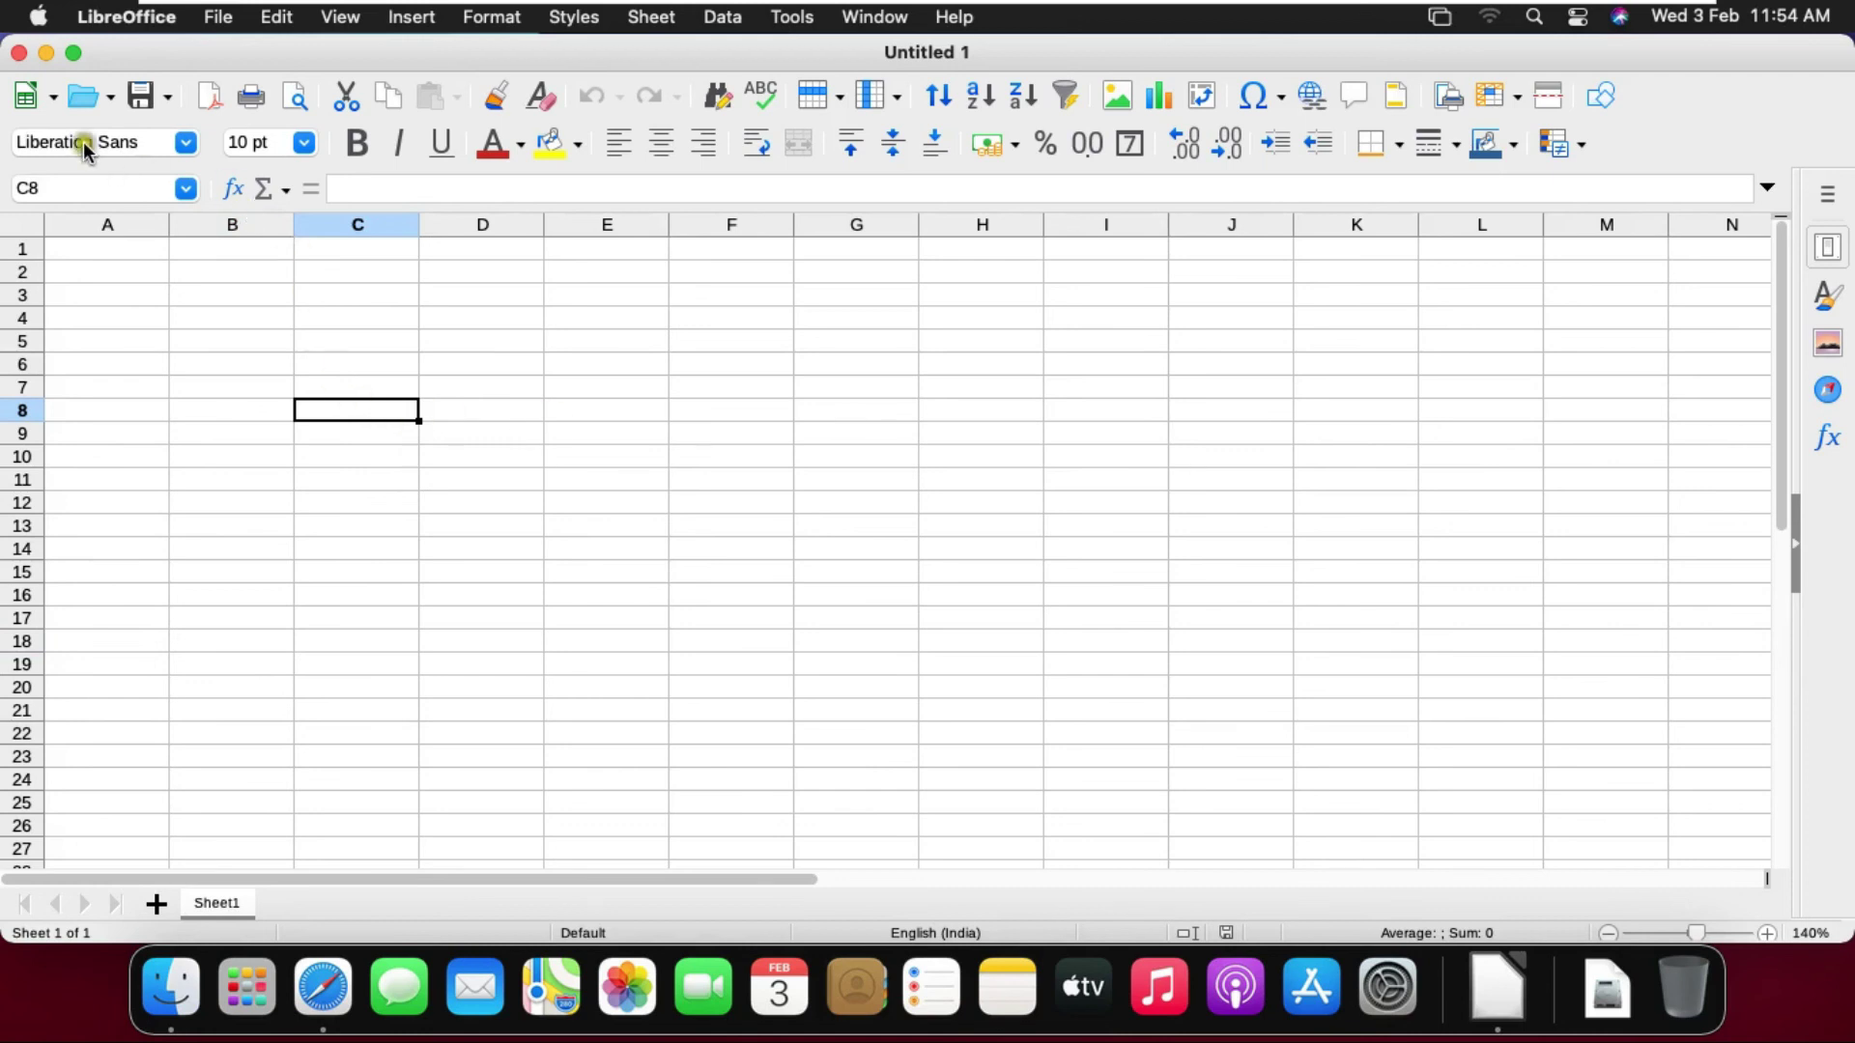
left_click(20, 53)
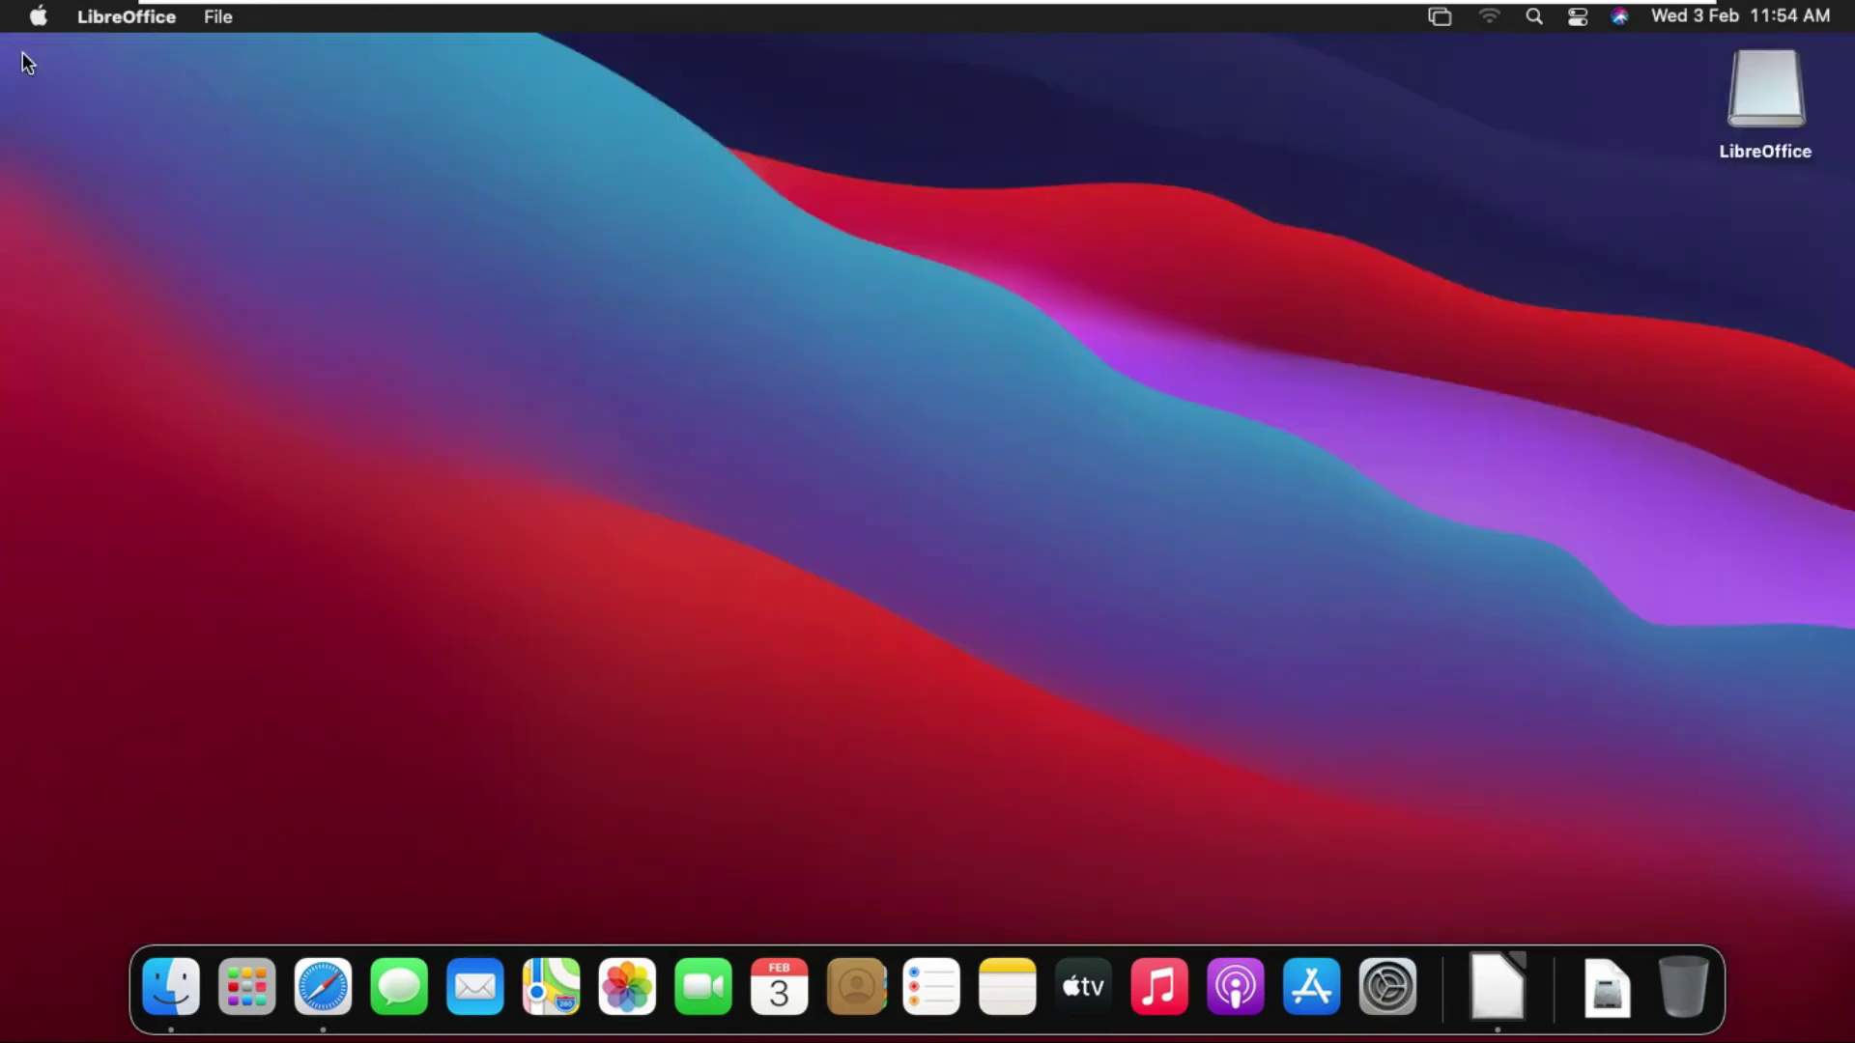
- Create a new Impress presentation from the Alizarin template via the LibreOffice Start Center
left_click(1480, 984)
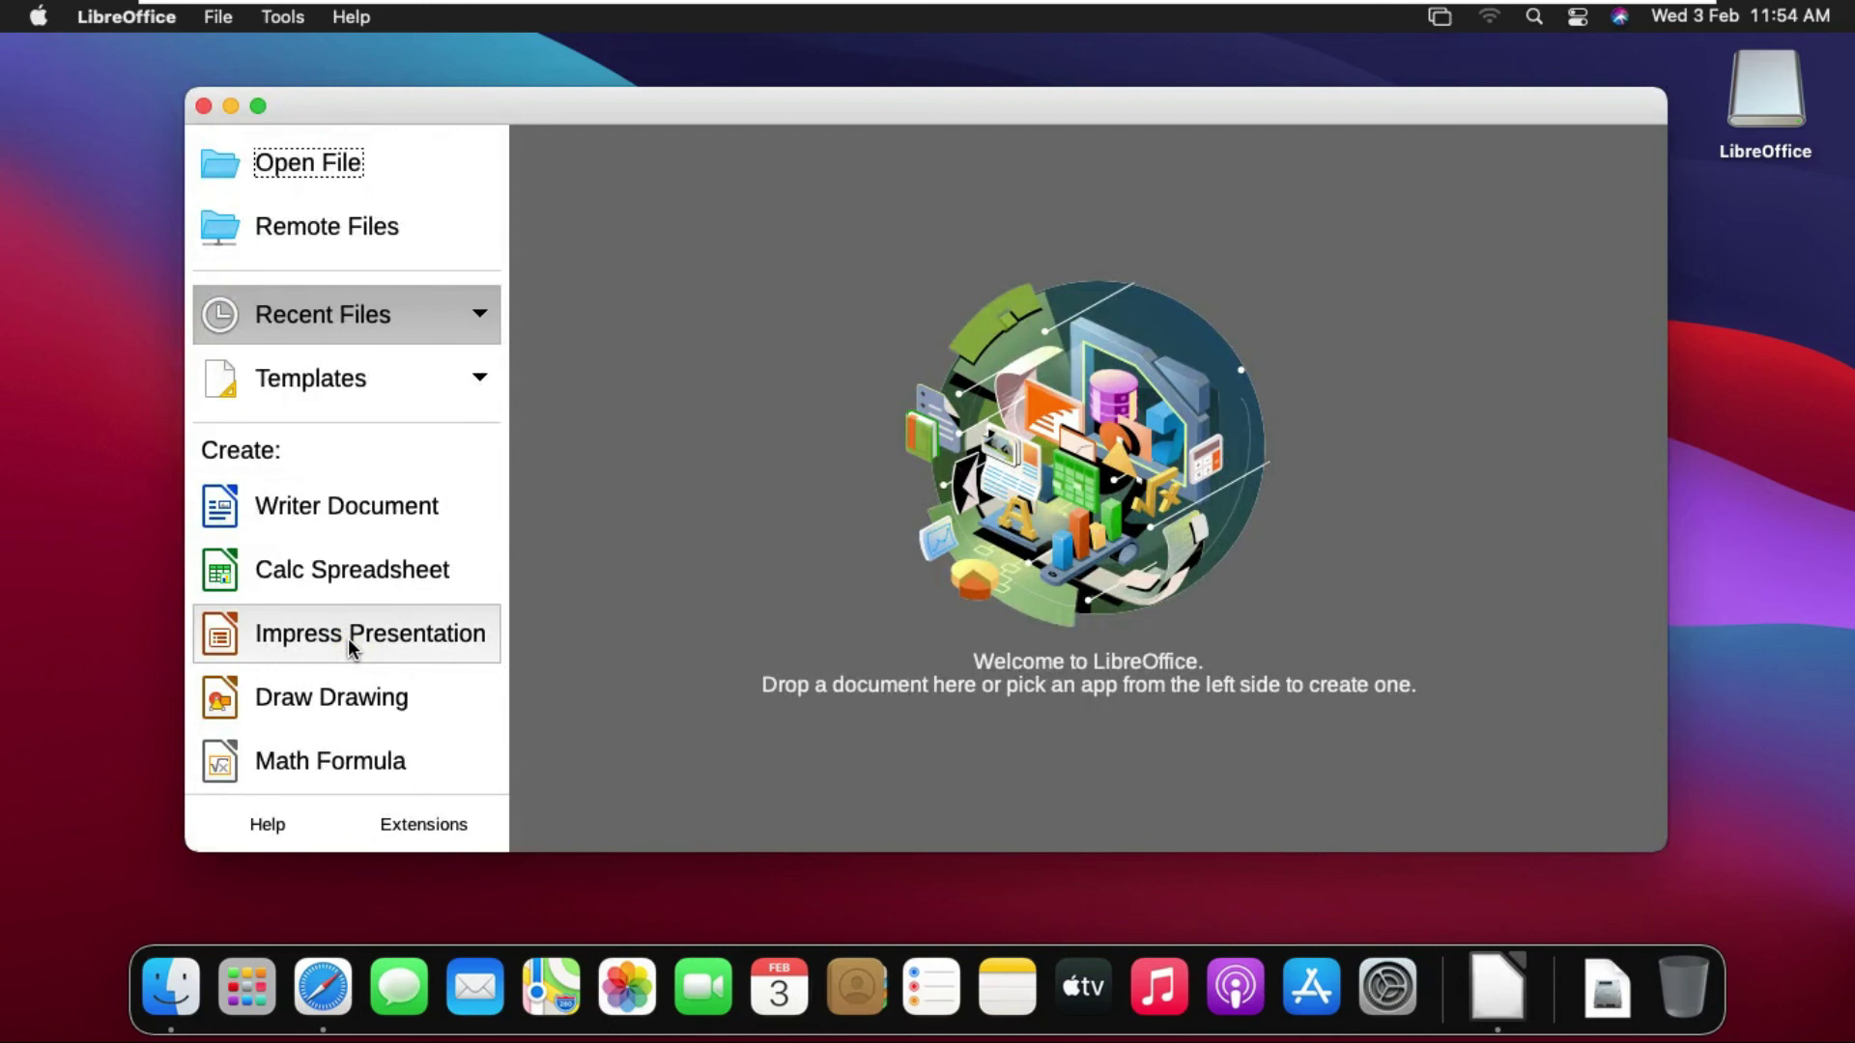
left_click(325, 634)
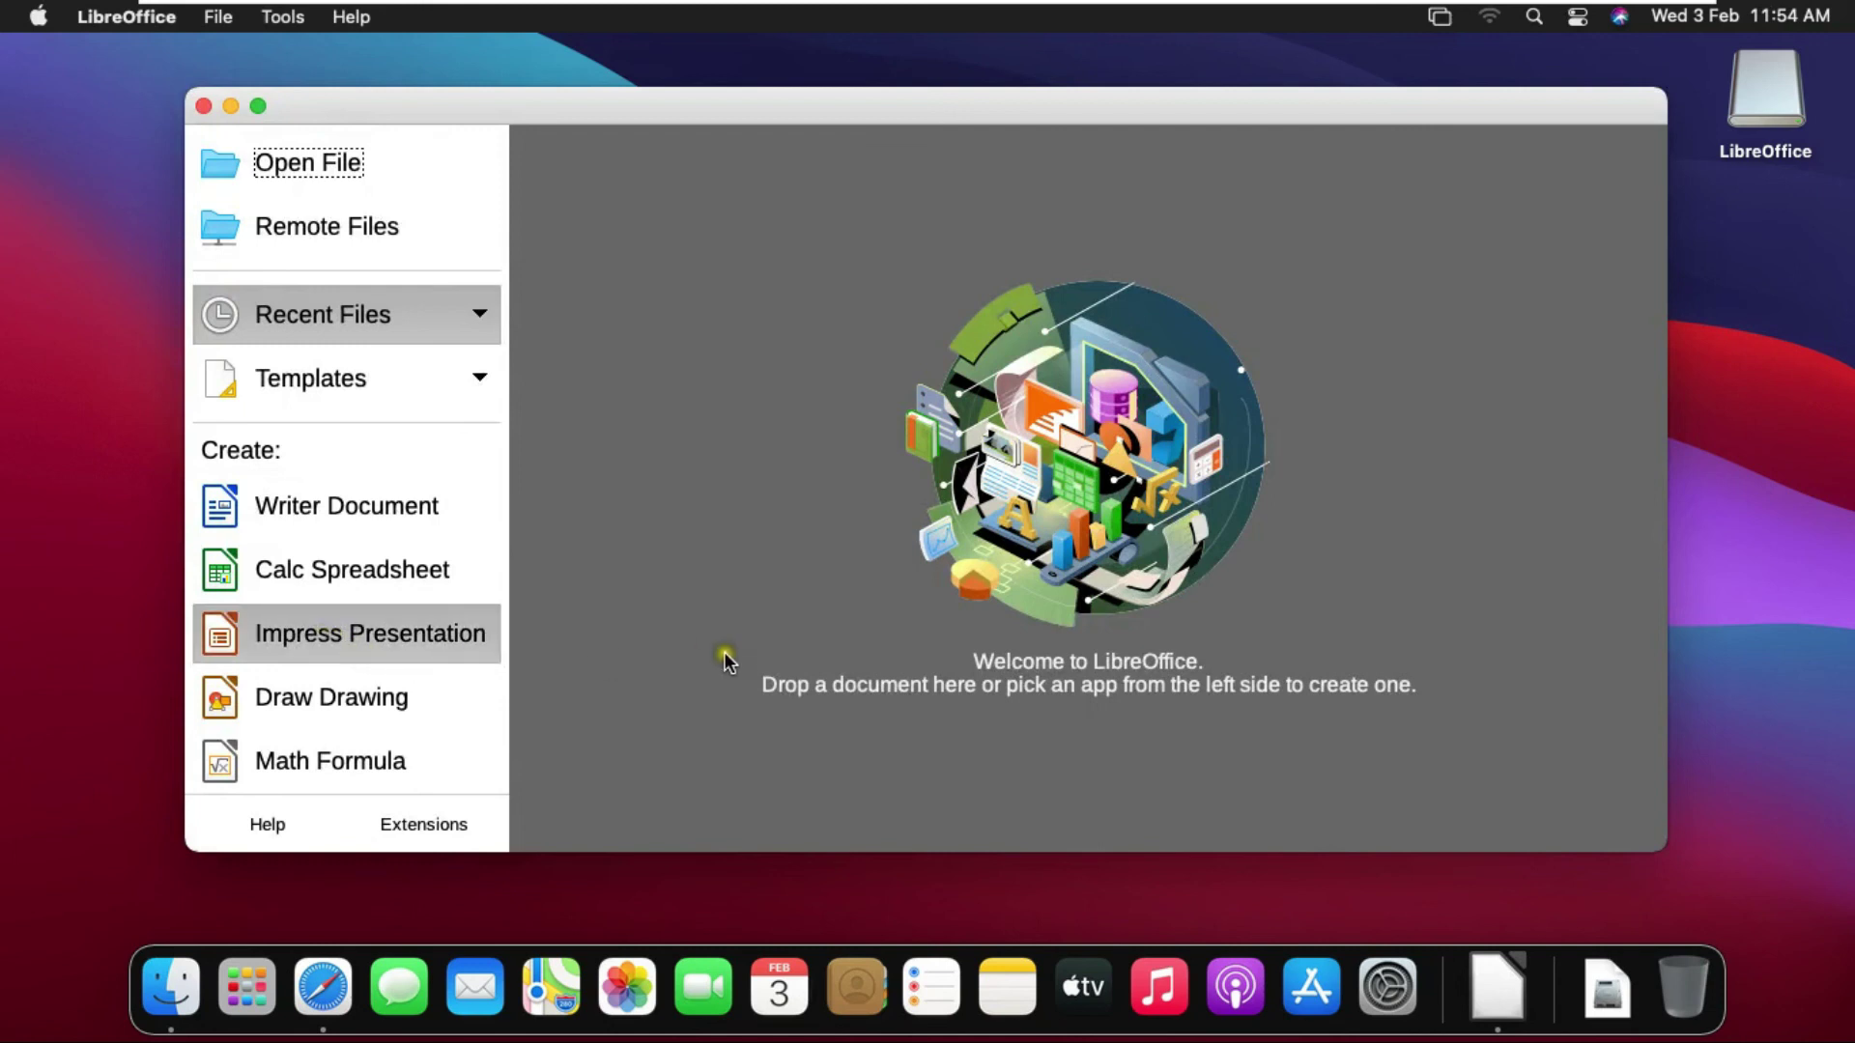
left_click(448, 635)
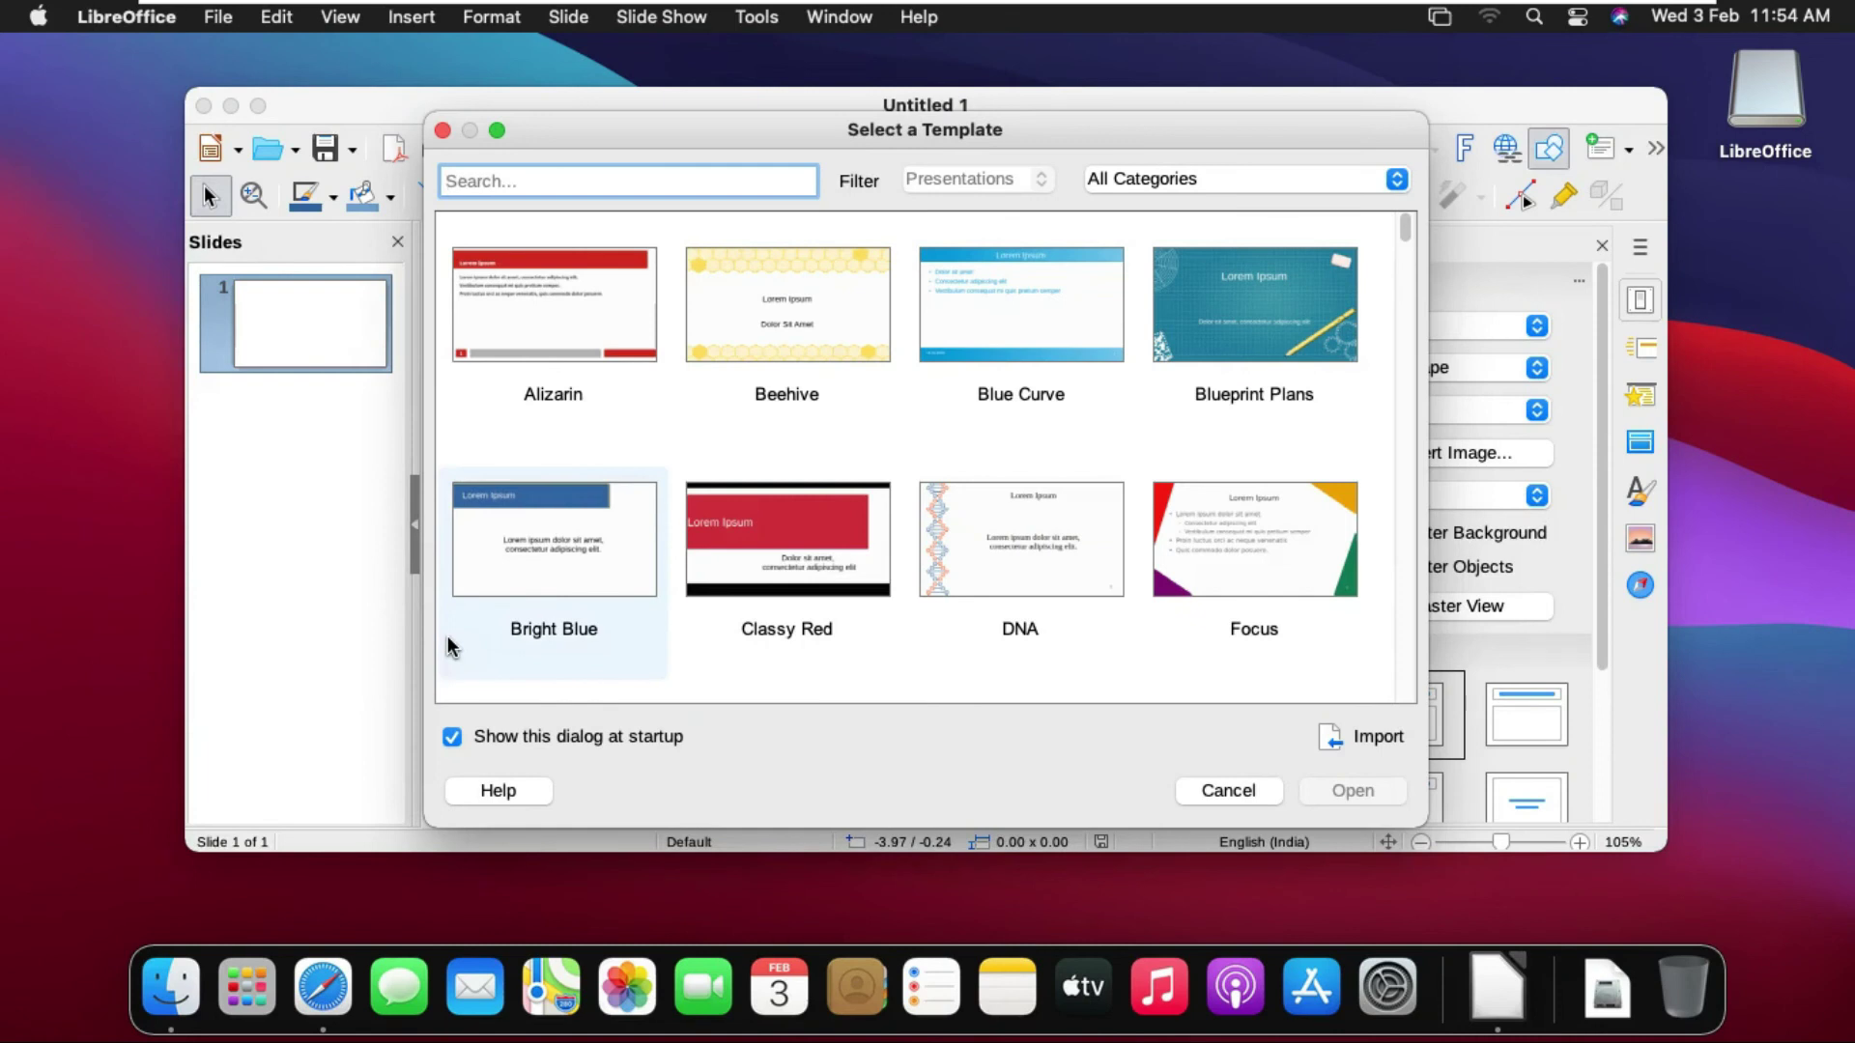
left_click(584, 276)
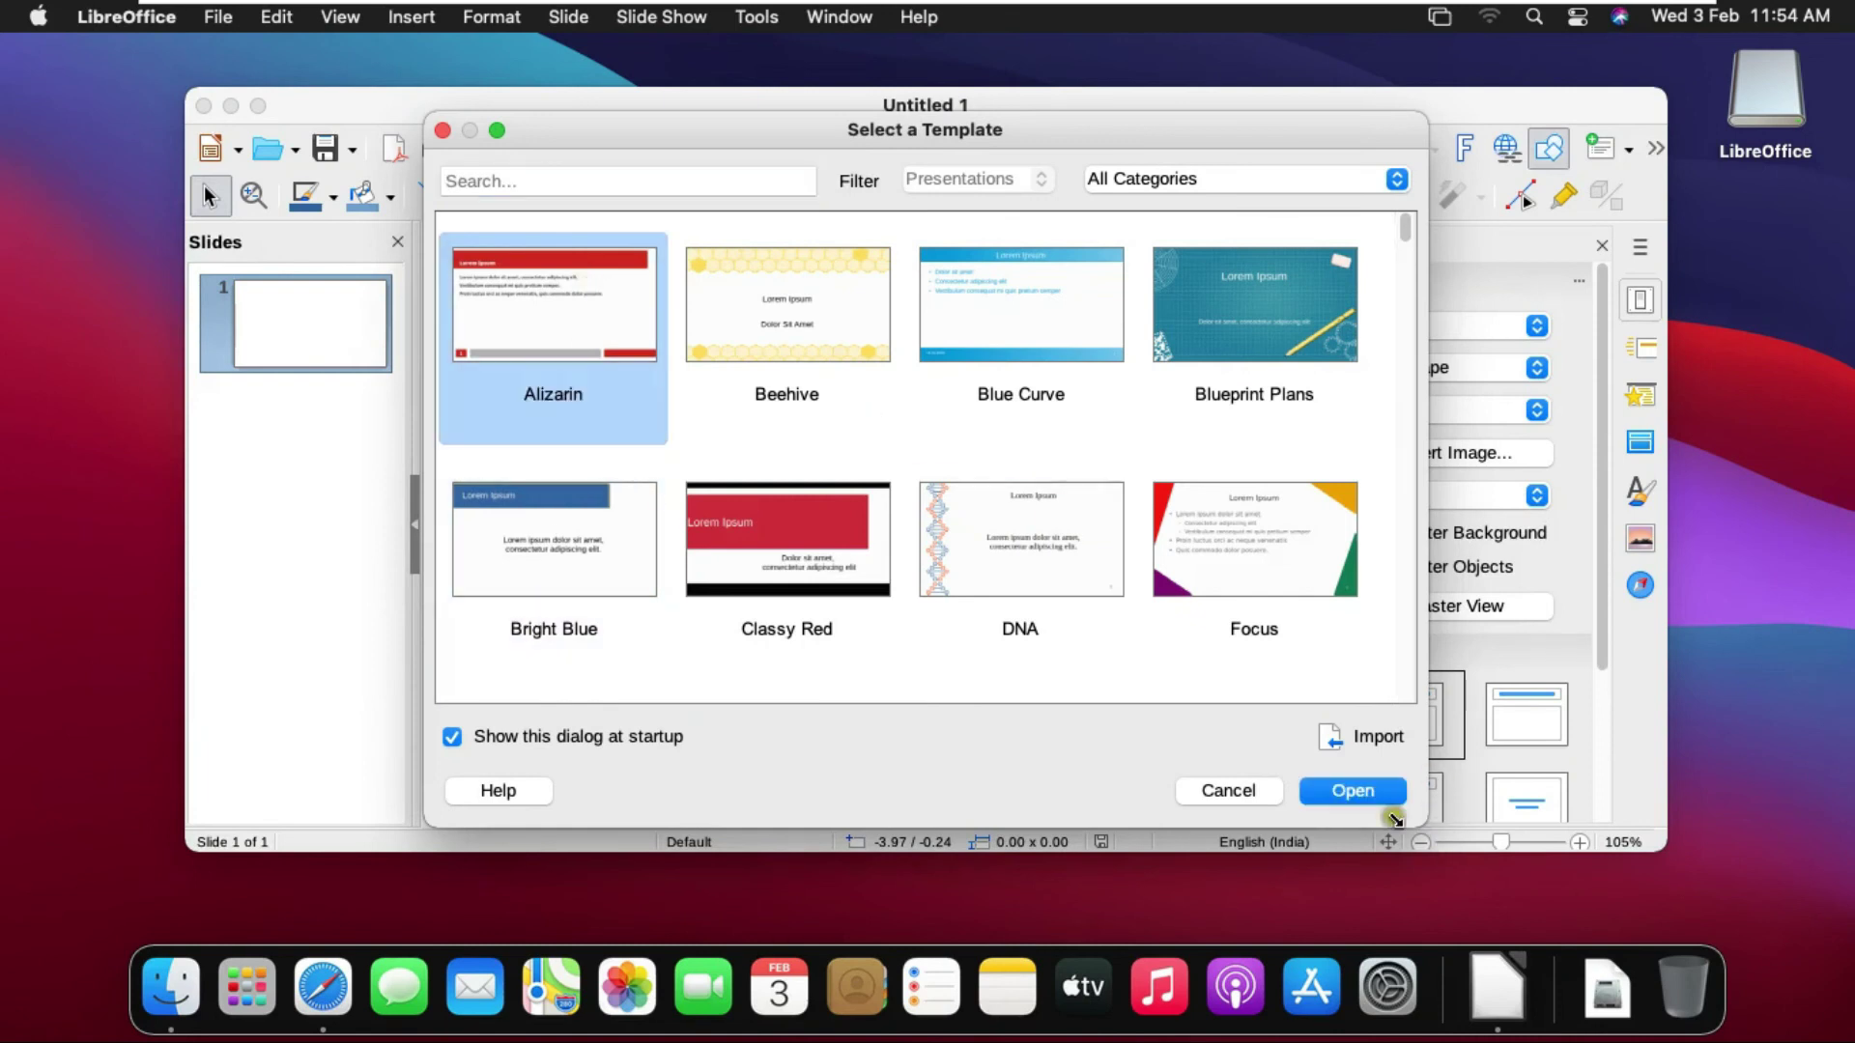
left_click(1348, 785)
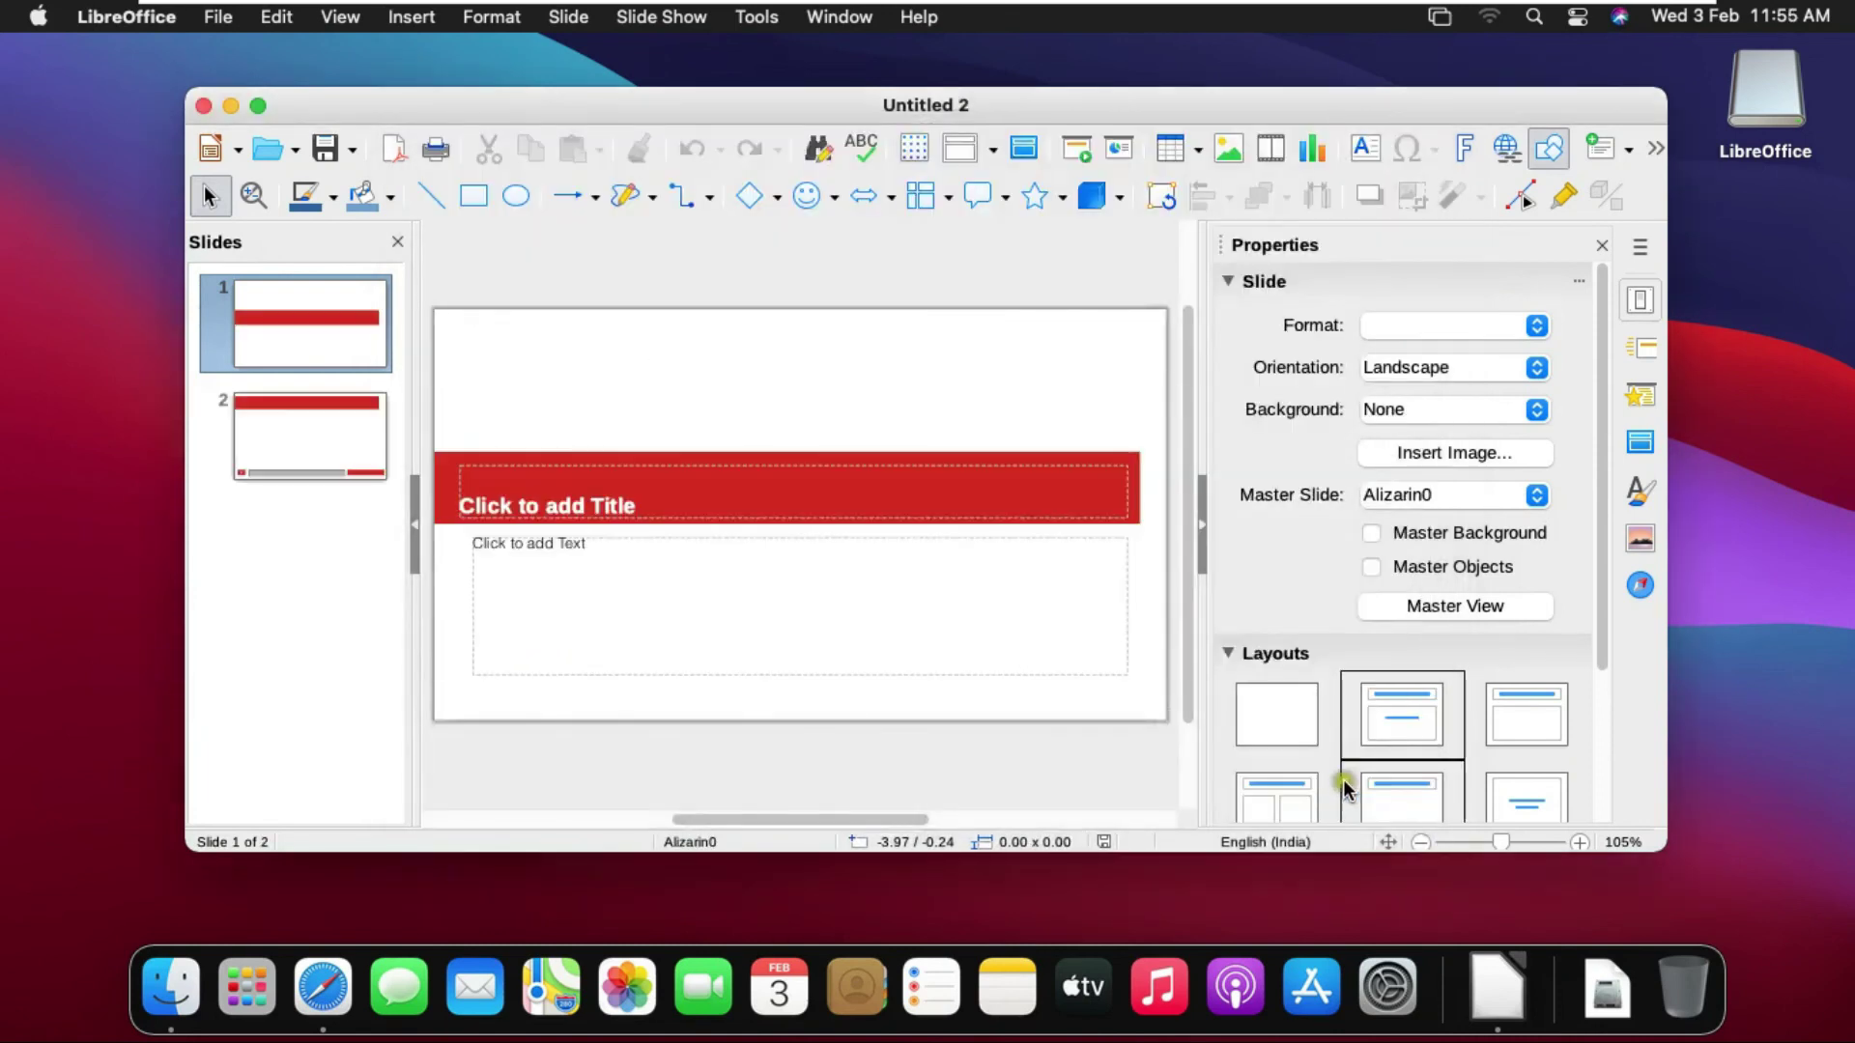
- View slide 2 and slide 1 of the presentation, then close it
left_click(318, 452)
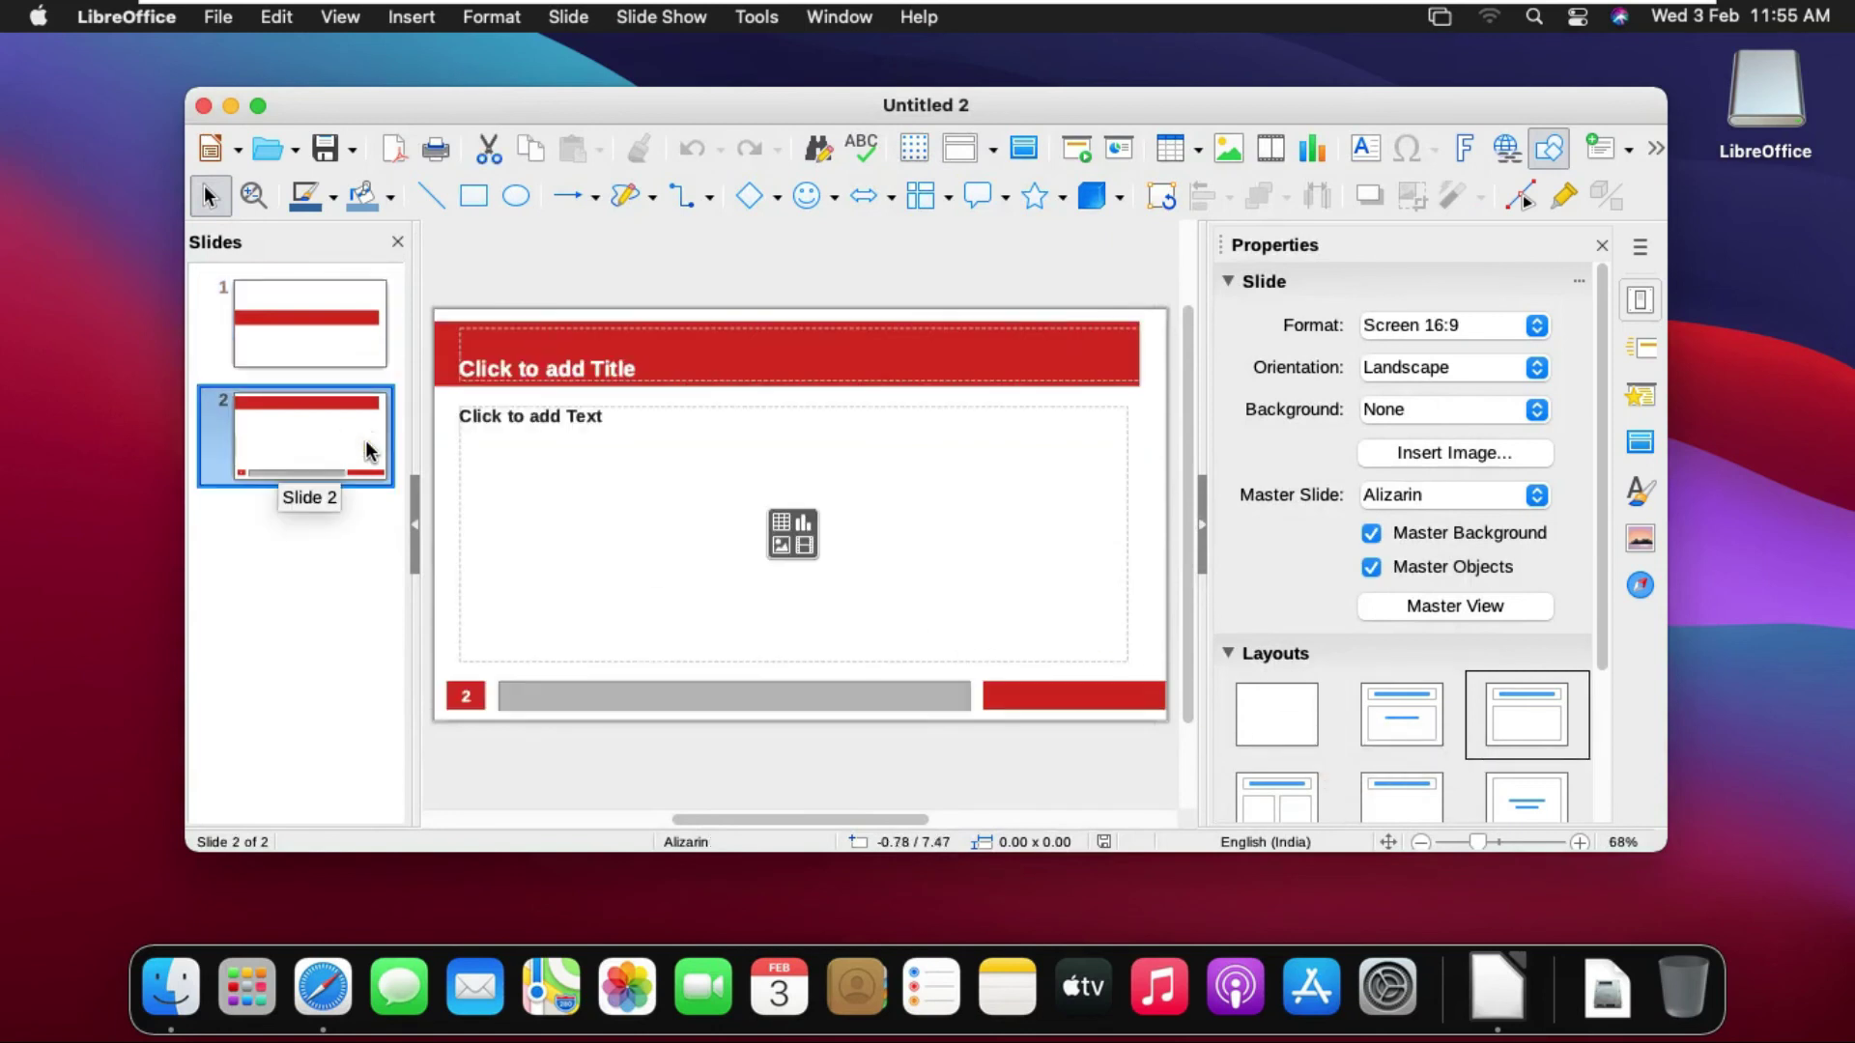
left_click(317, 344)
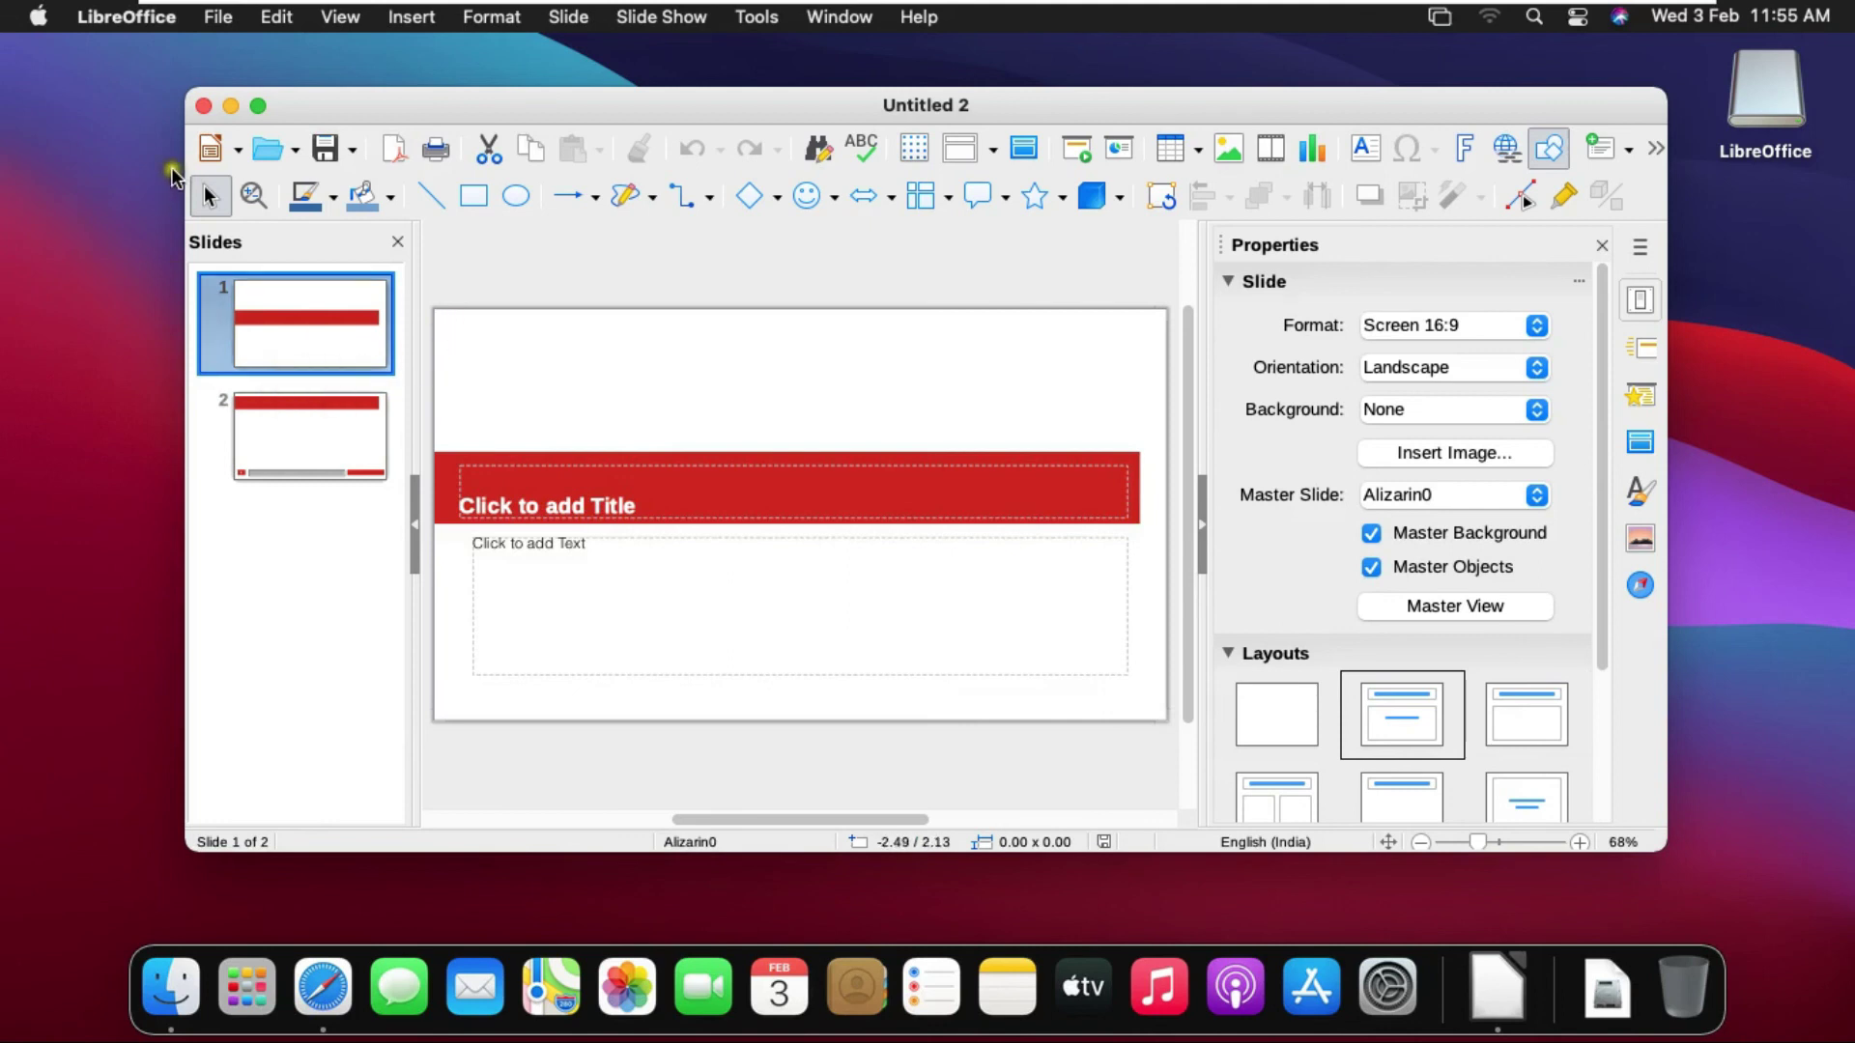
left_click(203, 106)
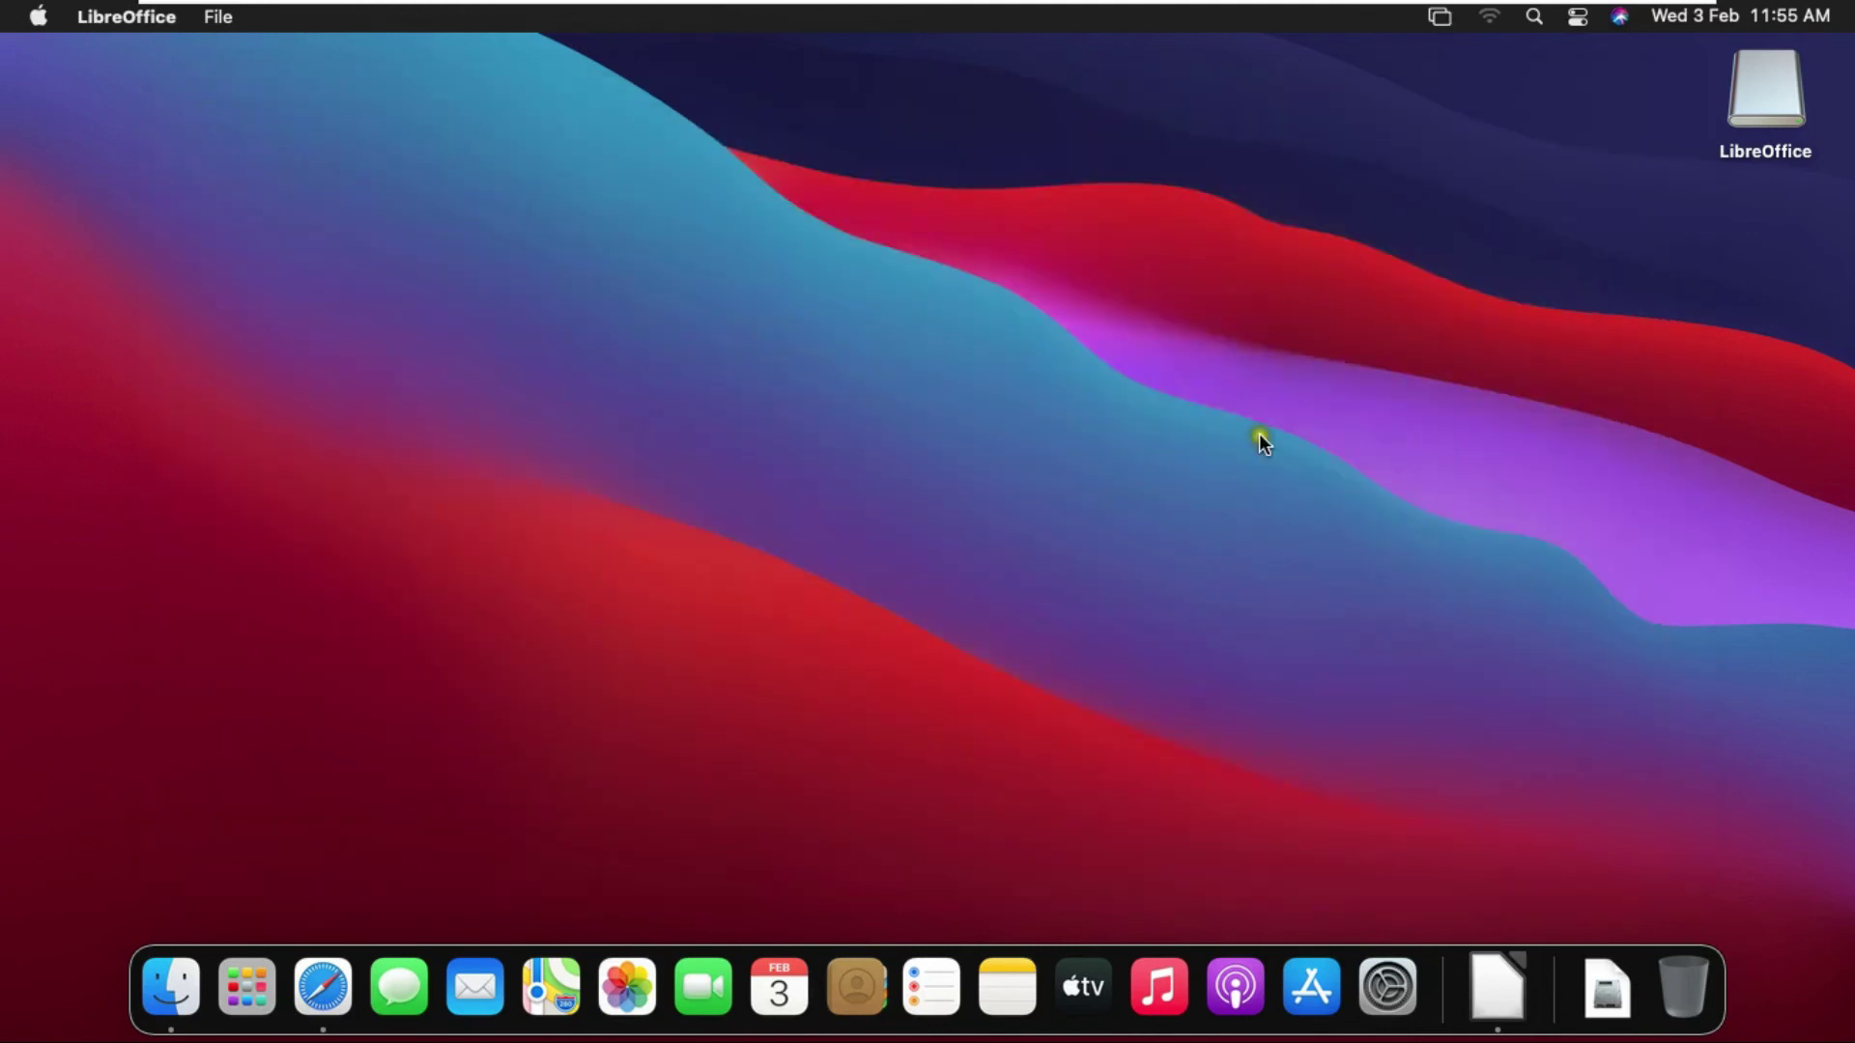